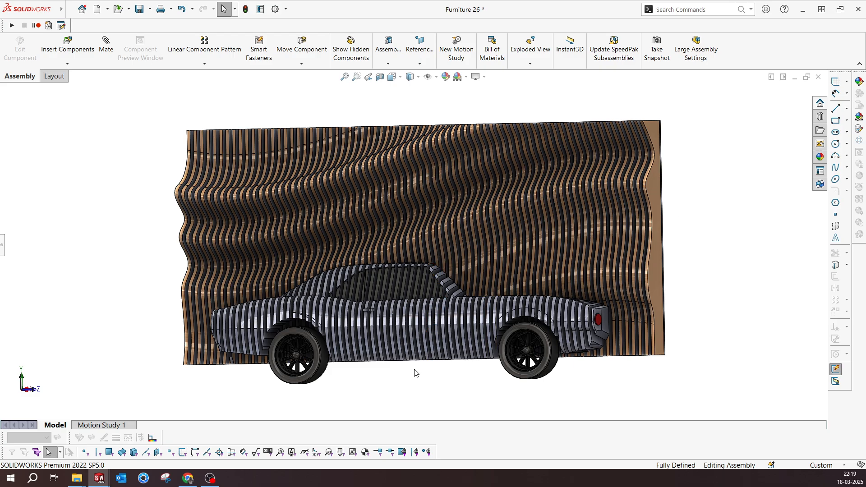
Examine the finished slatted wall and car assembly, and the plain car assembly, from several sides
middle_click_drag(414, 373, 323, 287)
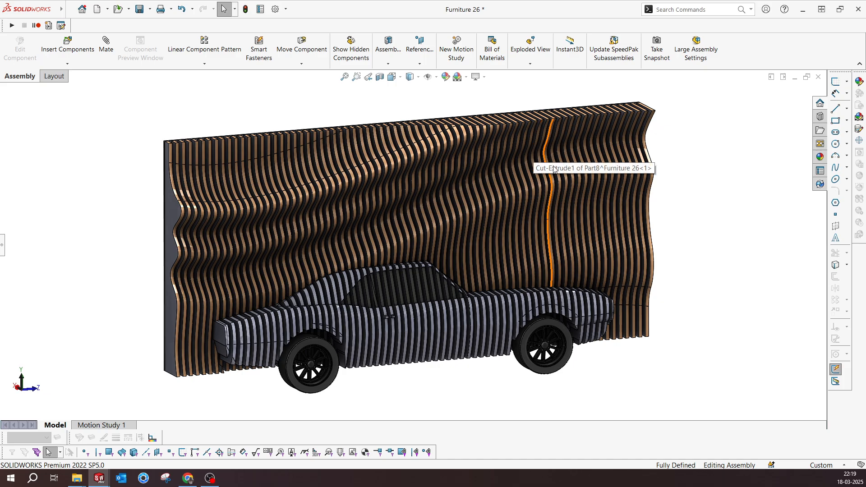
middle_click_drag(736, 219, 690, 205)
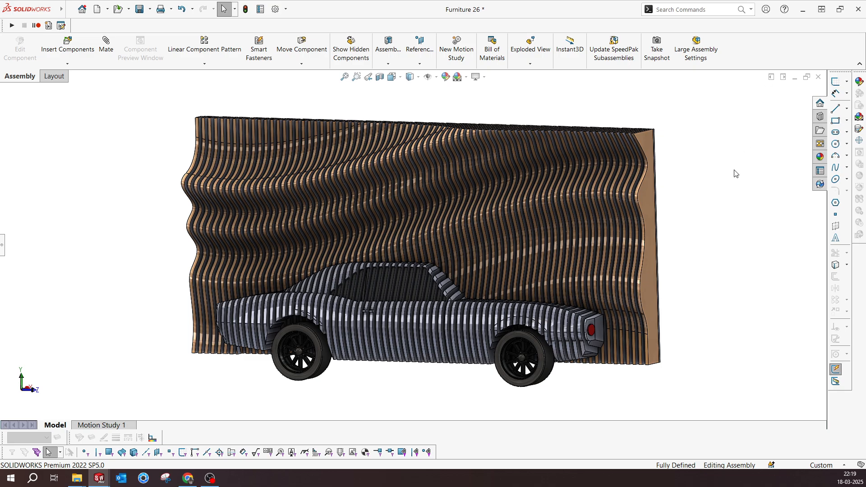
mouse_move(732, 172)
middle_mouse_down()
mouse_move(740, 161)
mouse_move(745, 166)
middle_mouse_up()
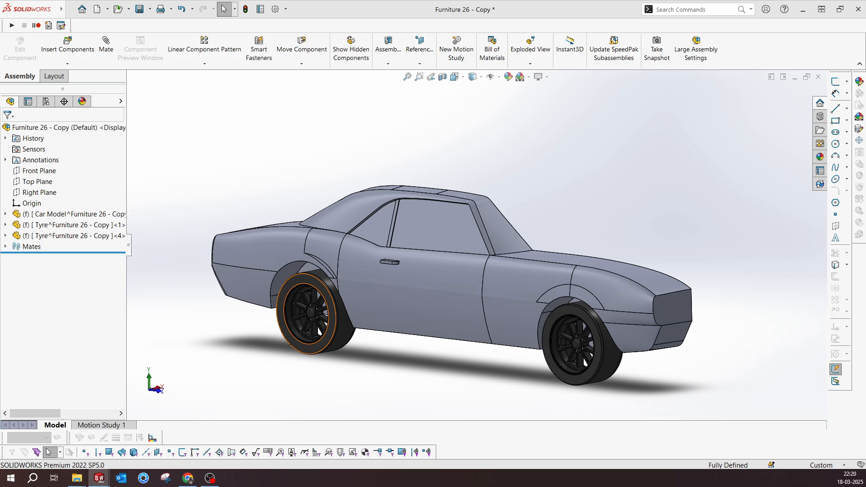
middle_click_drag(509, 206, 526, 202)
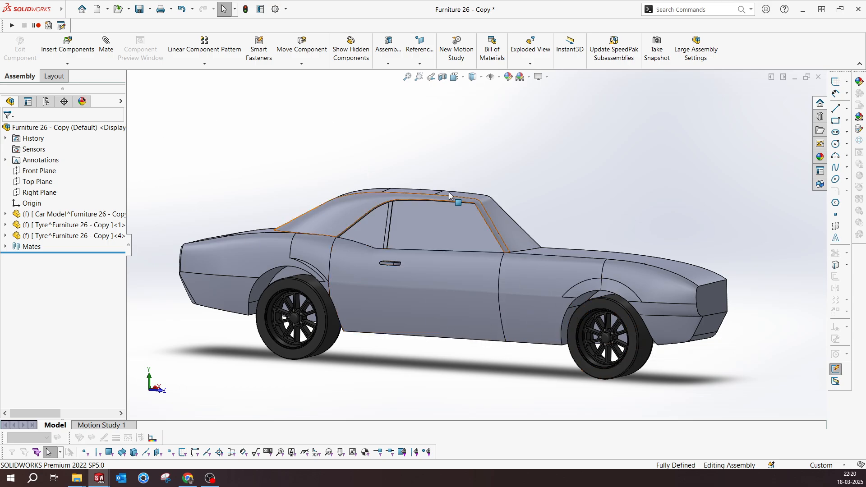
middle_click_drag(503, 208, 537, 204)
key("Escape")
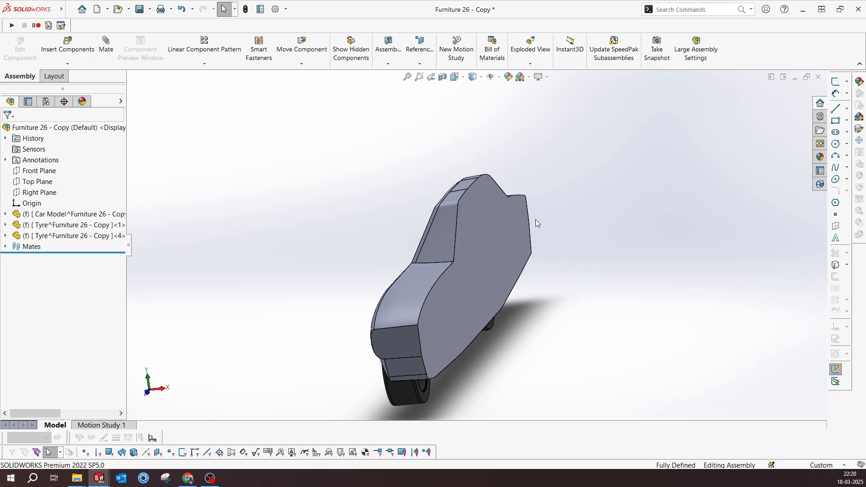
Review the Car Model component's feature history, its flat back face and the two tyre components
left_click(5, 214)
scroll(50, 249, "down", 20)
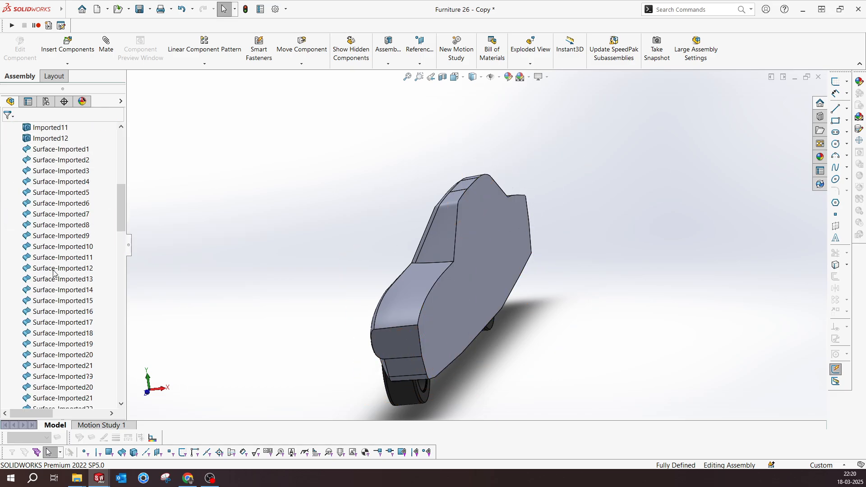
scroll(38, 246, "down", 4)
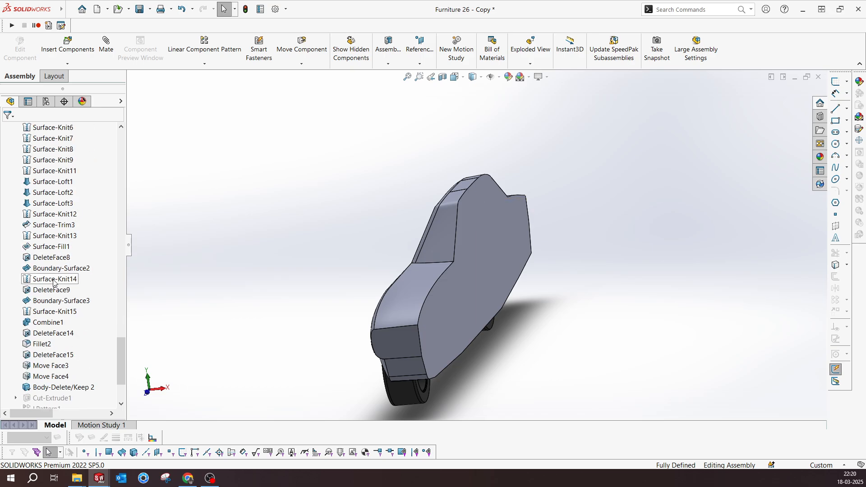
middle_click_drag(404, 317, 444, 251)
scroll(57, 267, "down", 1)
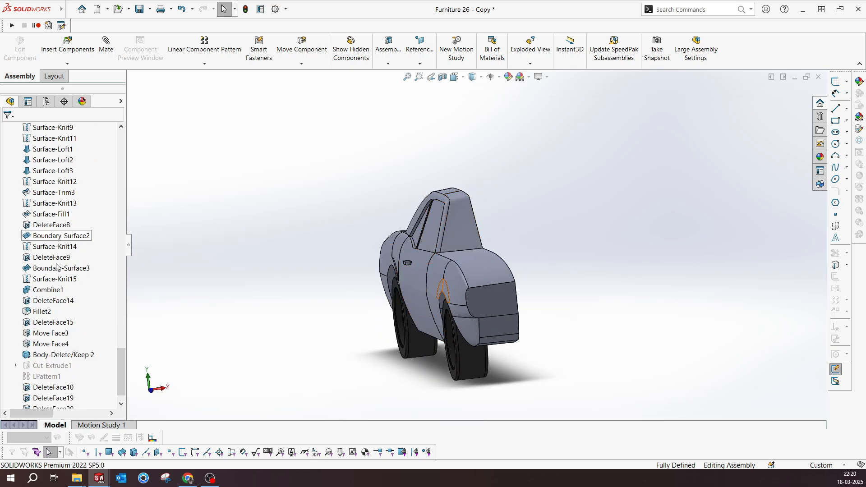
scroll(56, 267, "down", 2)
middle_click_drag(494, 315, 603, 276)
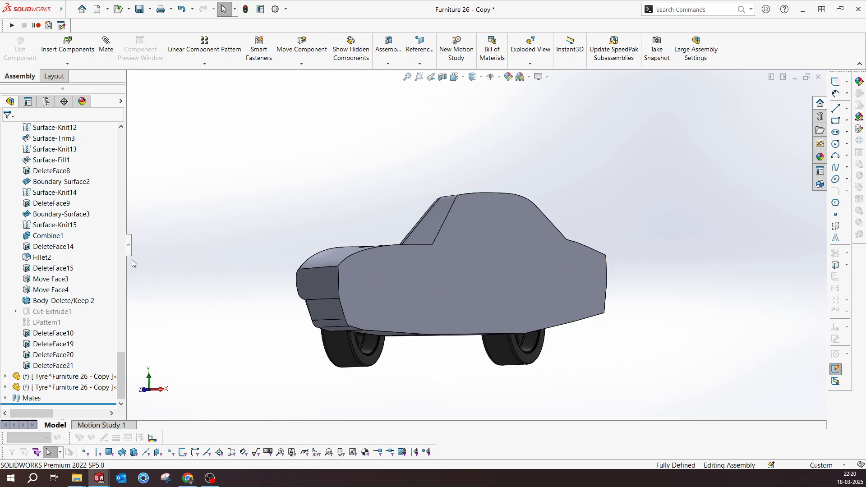
scroll(57, 229, "up", 20)
scroll(56, 227, "up", 9)
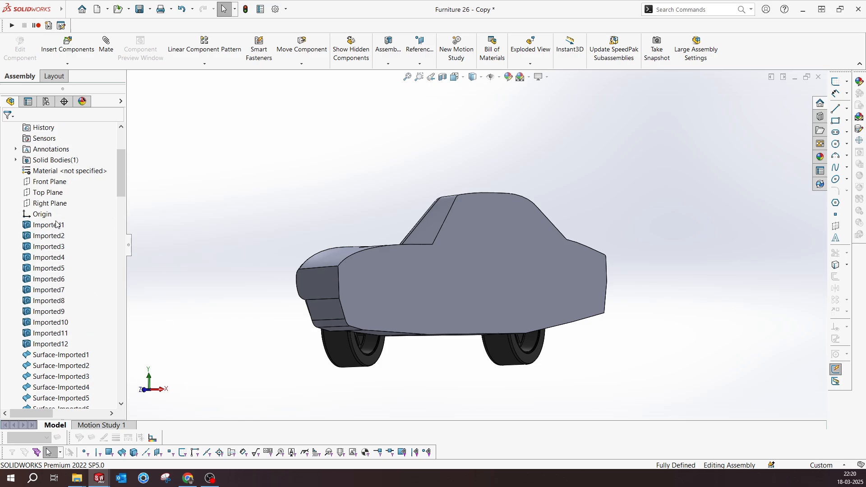
left_click(5, 215)
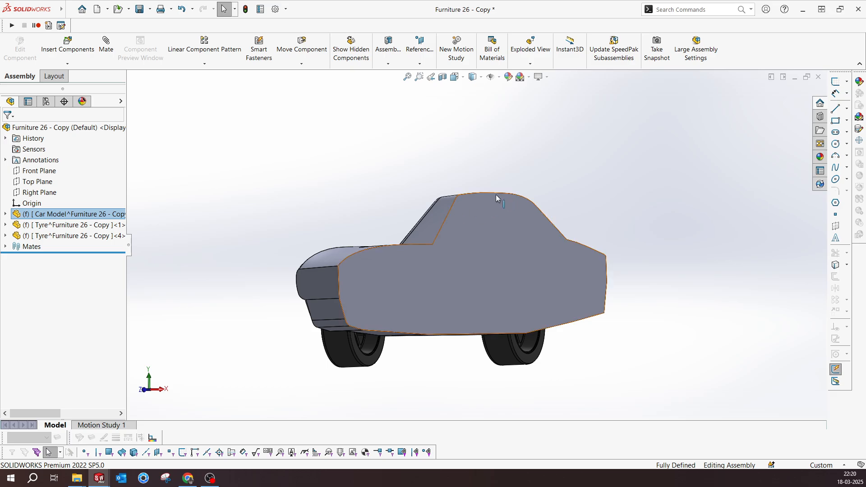
middle_click_drag(496, 194, 416, 165)
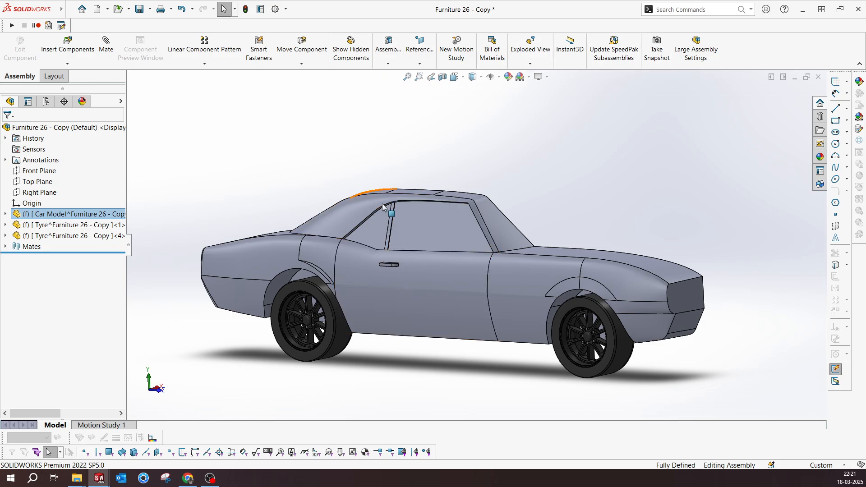
left_click(48, 213)
left_click(45, 225)
left_click(37, 235)
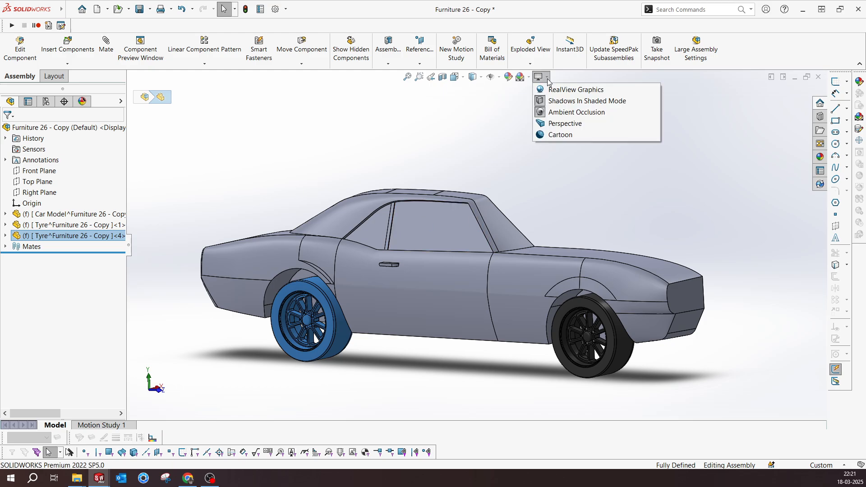
Change the scene behind the car assembly to a plain white background
left_click(529, 76)
left_click(537, 102)
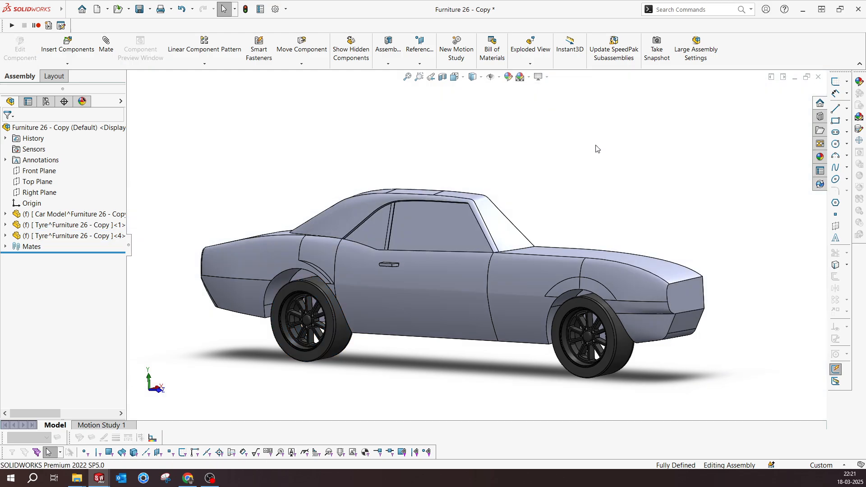
middle_click_drag(346, 138, 359, 142)
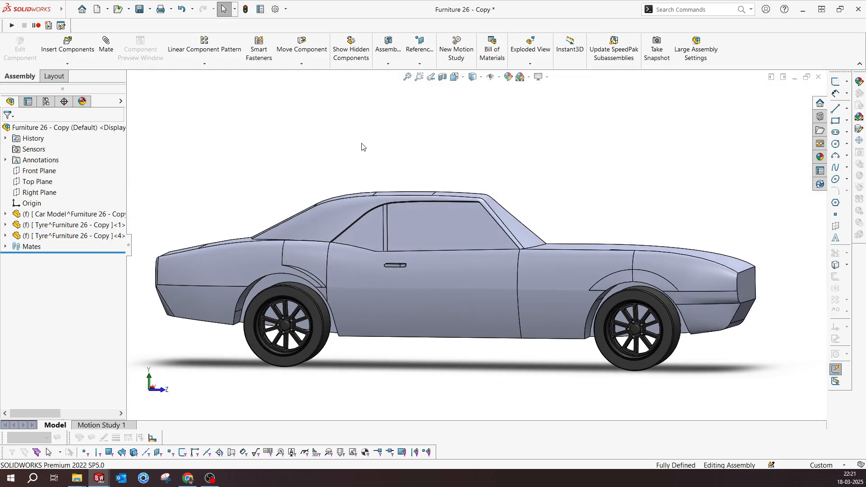
Insert a new part into the assembly, positioned on the flat back face of the car body
left_click(76, 65)
left_click(88, 86)
mouse_move(316, 234)
middle_mouse_down()
mouse_move(347, 244)
mouse_move(496, 245)
middle_mouse_up()
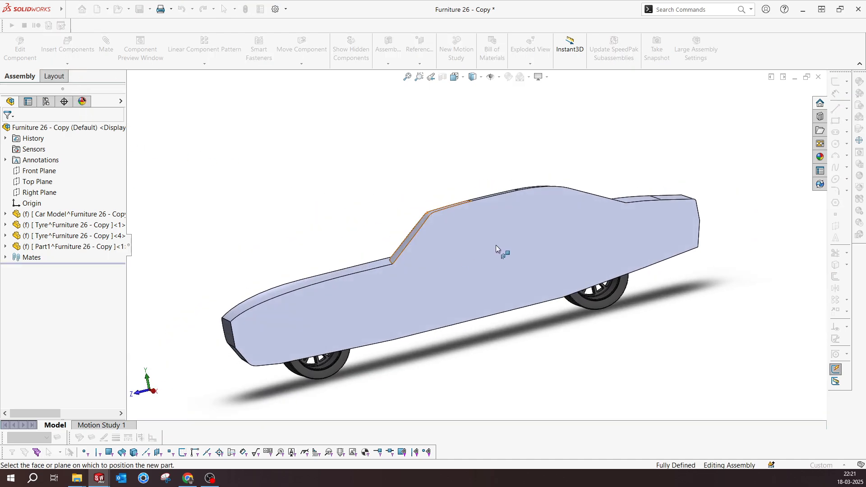
left_click(489, 240)
In the Left view, sketch a corner rectangle about 234 in by 79 in around the car body
key("space")
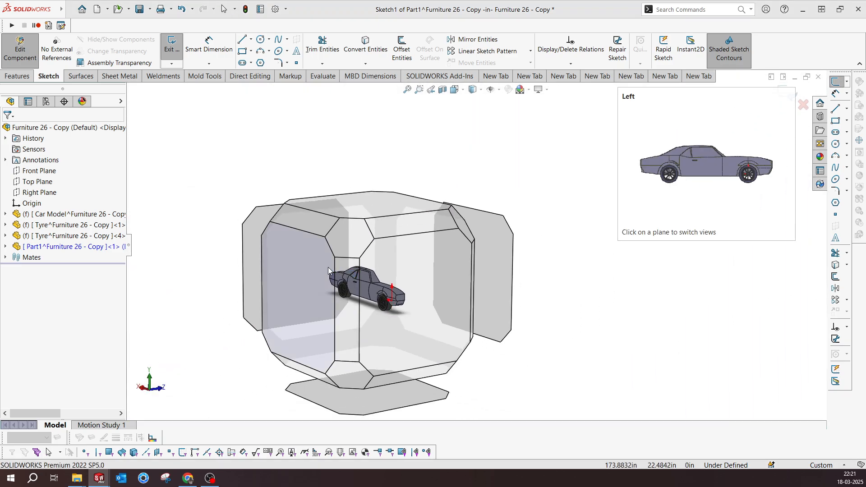
left_click(328, 267)
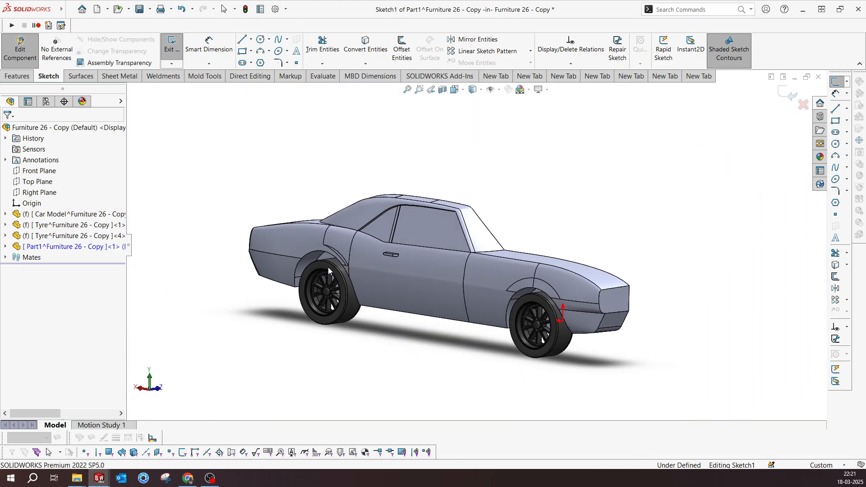
left_click(252, 52)
left_click(251, 112)
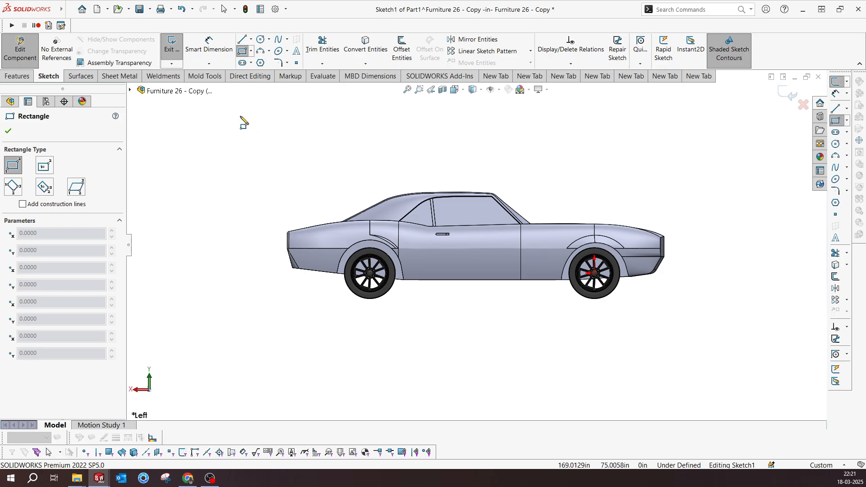
left_click(239, 116)
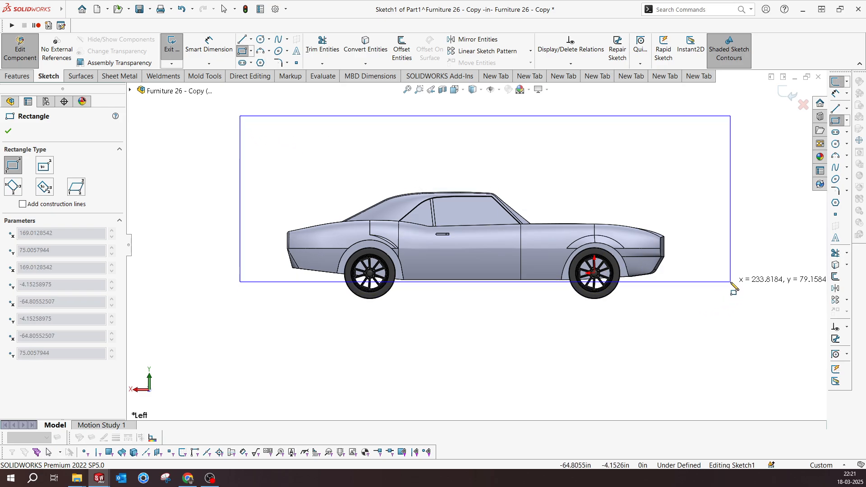
left_click(729, 282)
key("Escape")
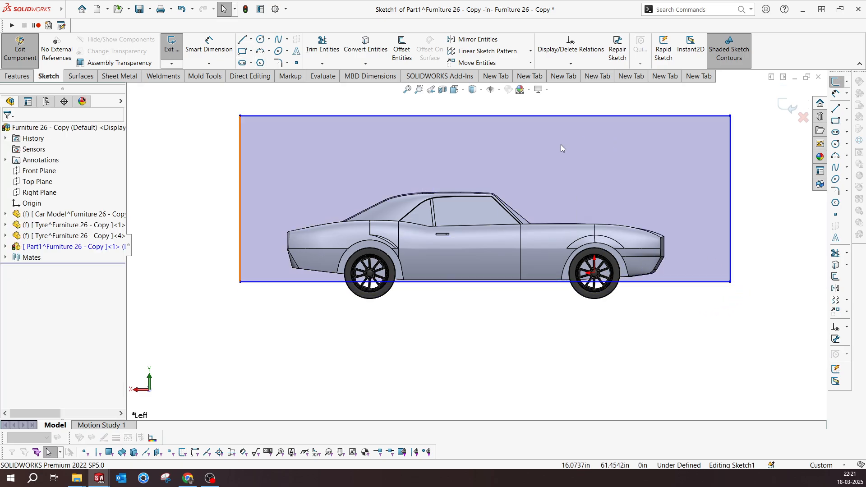
Make the rectangle's bottom line collinear with the bottom edge of the car body
scroll(532, 253, "down", 5)
left_click(512, 243)
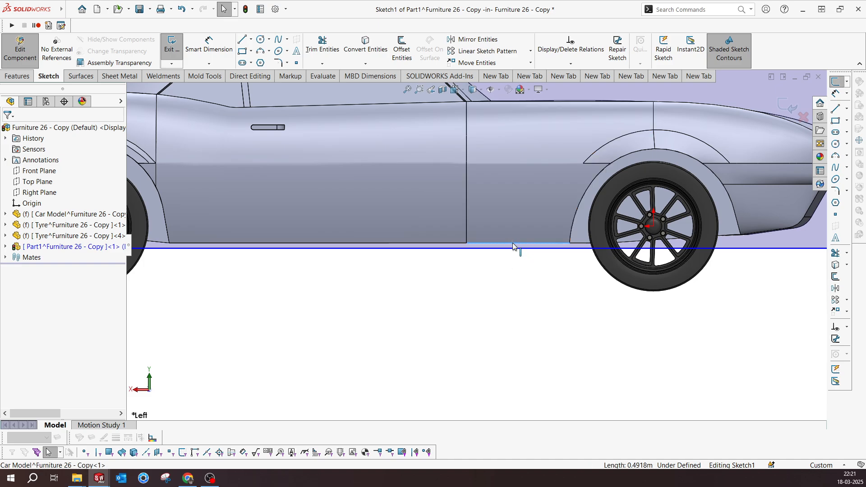
left_click(505, 251, "ctrl")
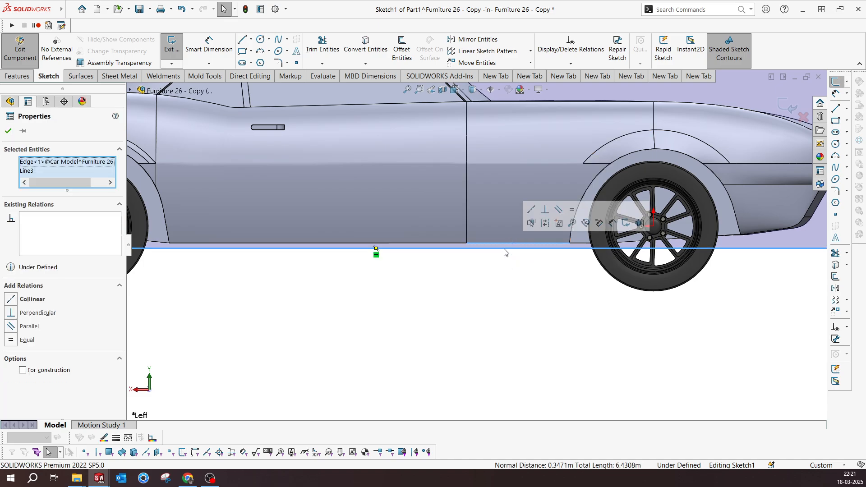
left_click(531, 210)
key("f")
left_click(461, 289)
Dimension the rectangle's side line 60 in away from the front end of the car
right_click_drag(462, 289, 461, 255)
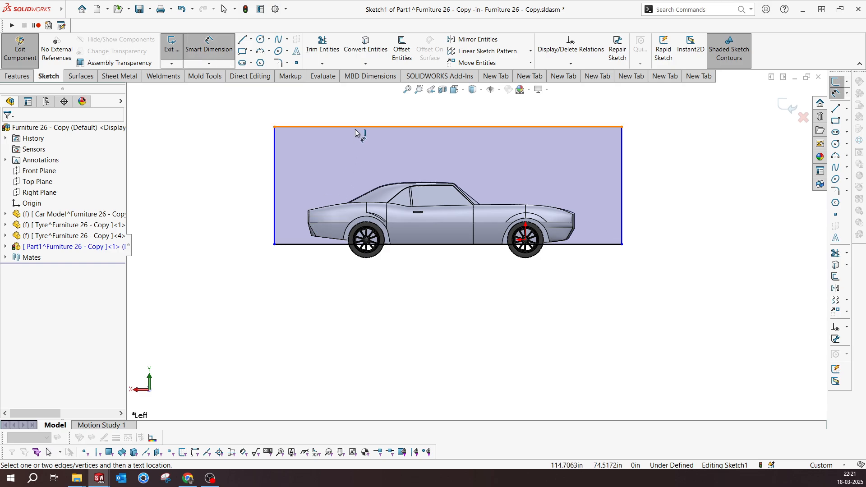
left_click(576, 221)
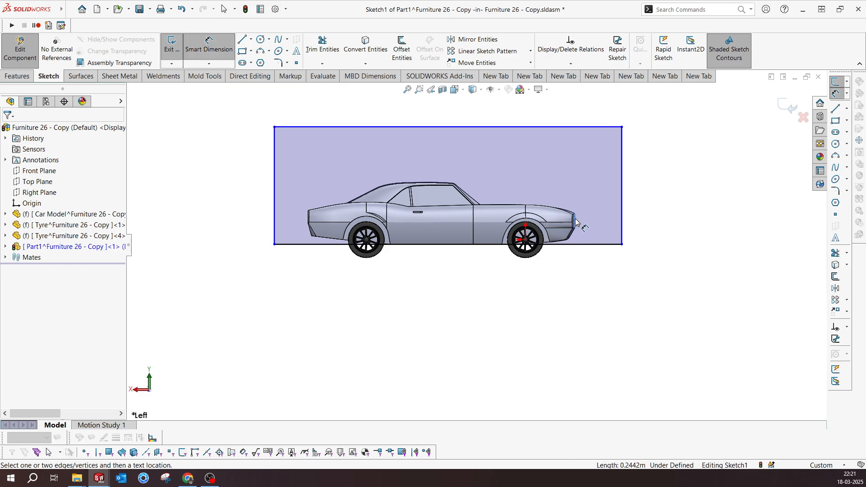
left_click(621, 217)
left_click(604, 276)
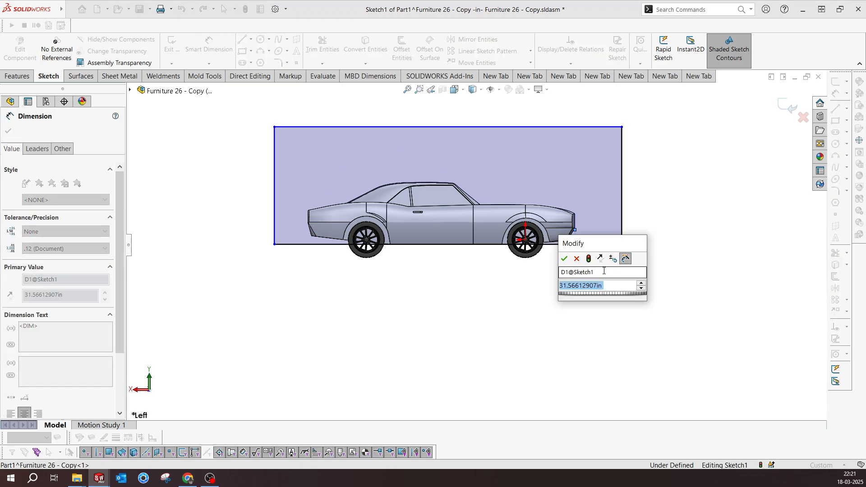
type("60")
key("Return")
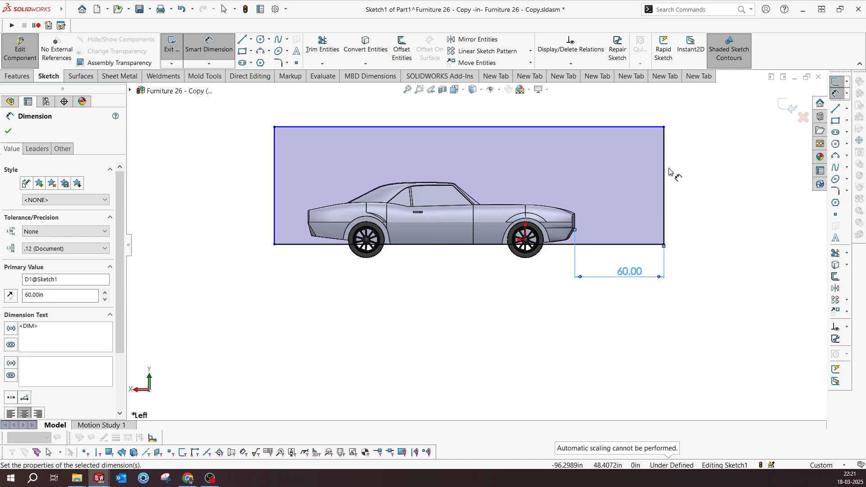
Dimension the rectangle 100 in high and 300 in wide, and exit the sketch
left_click(665, 178)
left_click(689, 187)
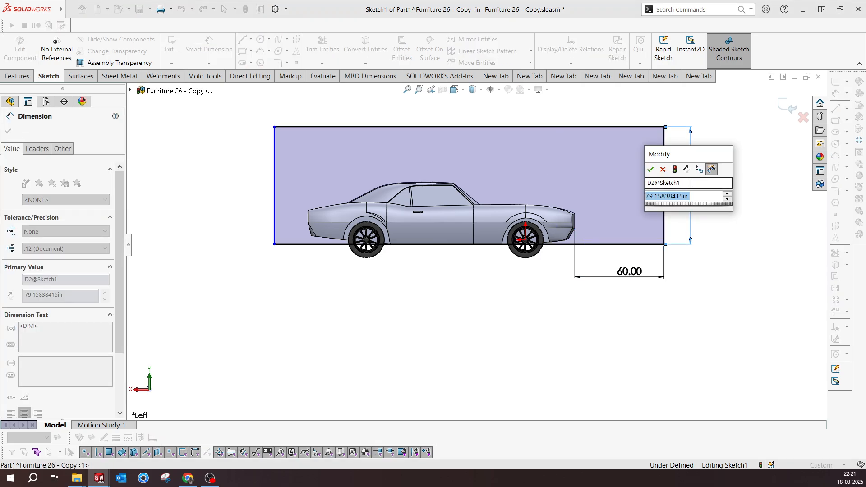
type("100")
key("Return")
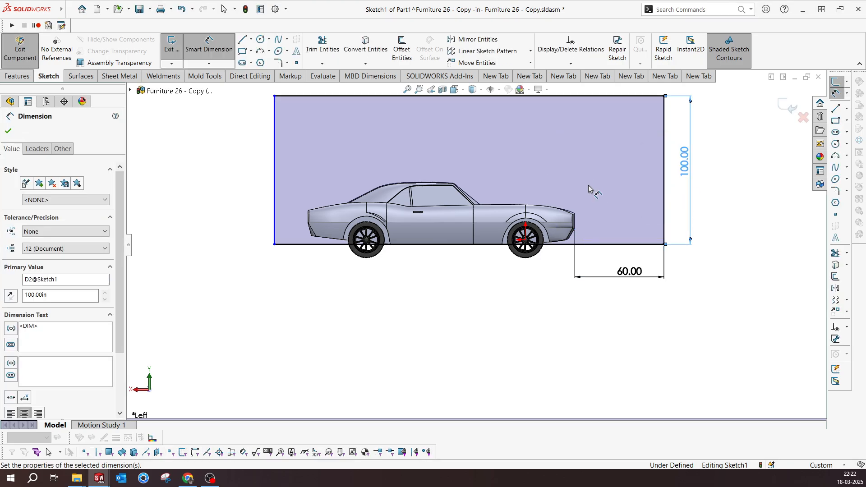
scroll(541, 167, "up", 3)
left_click(485, 141)
left_click(482, 125)
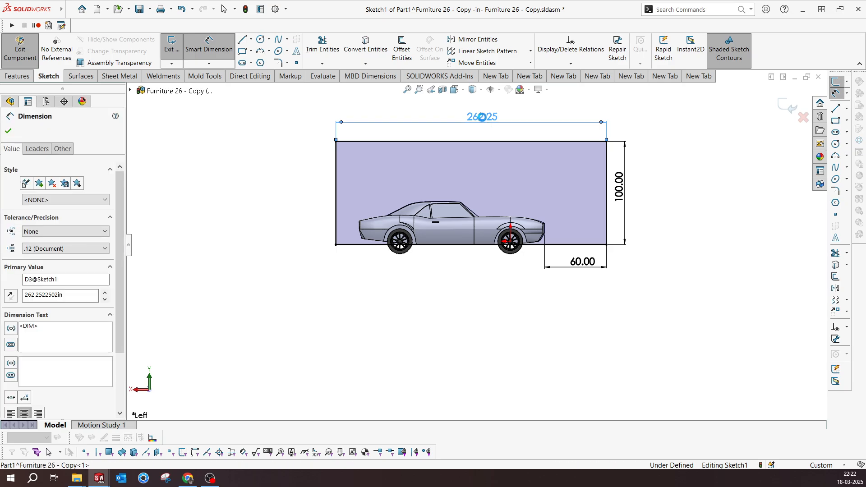
type("300")
key("Return")
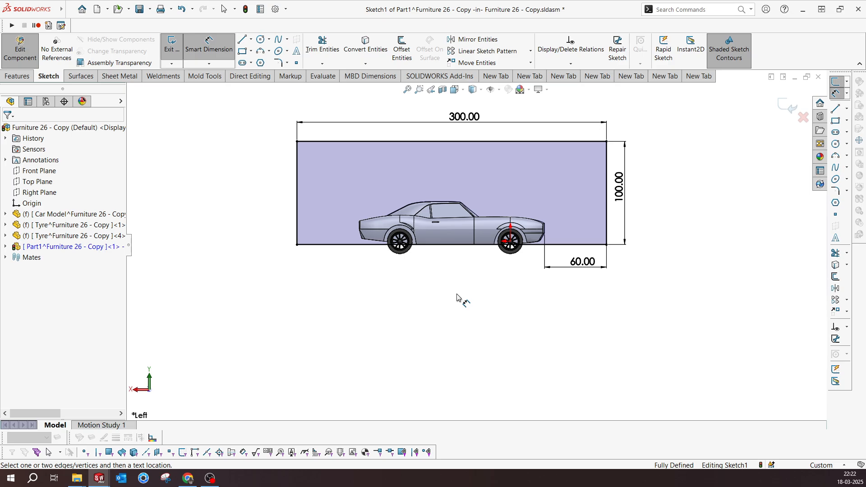
left_click(792, 109)
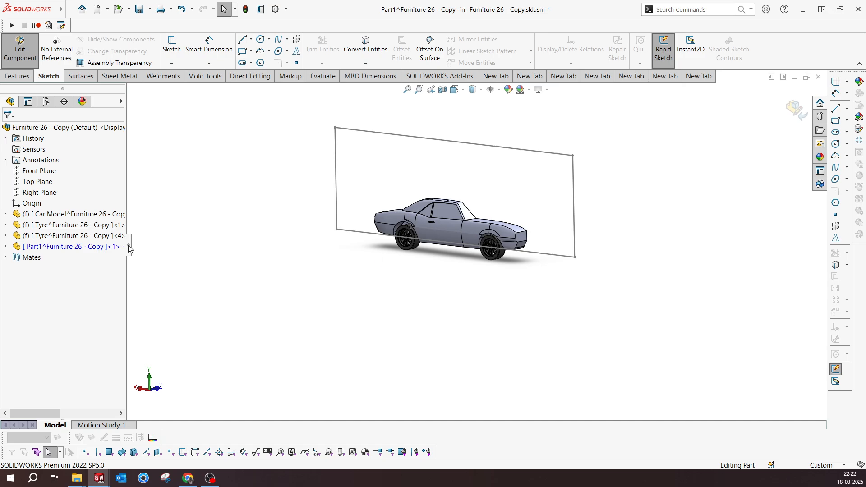
Start a boss extrusion of the wall part's rectangle sketch, beginning at a 5 in offset from the sketch plane behind the car
left_click(5, 247)
left_click(44, 354)
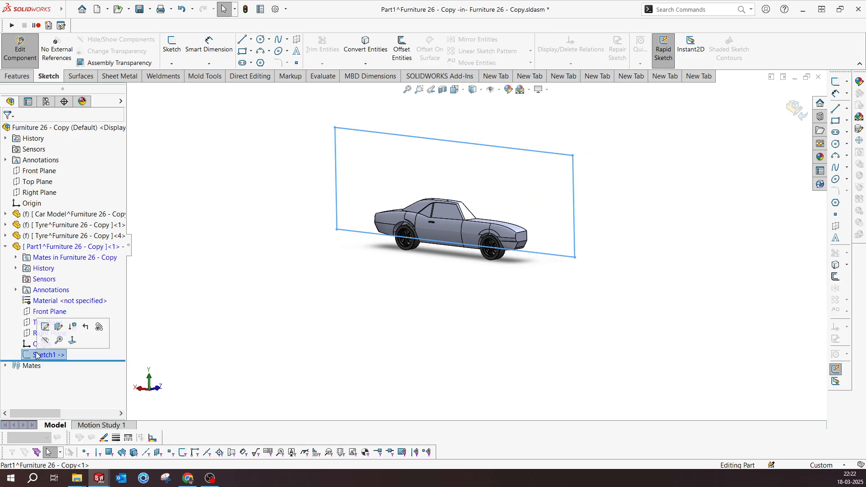
left_click(25, 75)
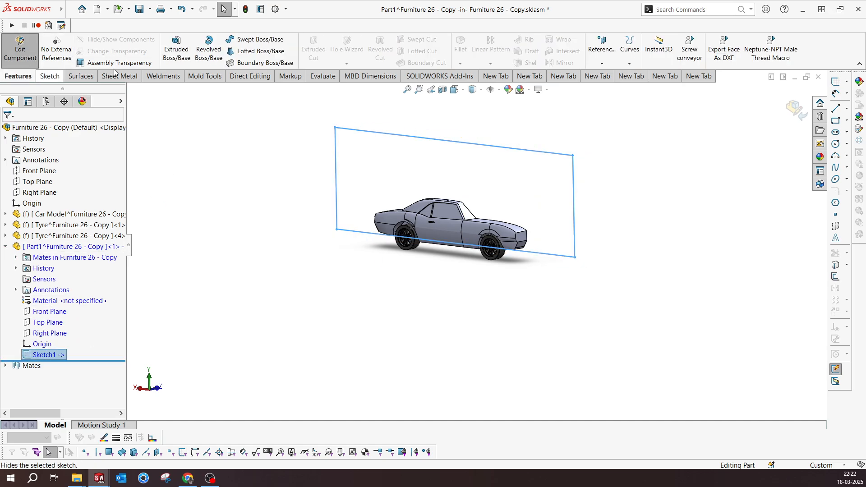
left_click(175, 51)
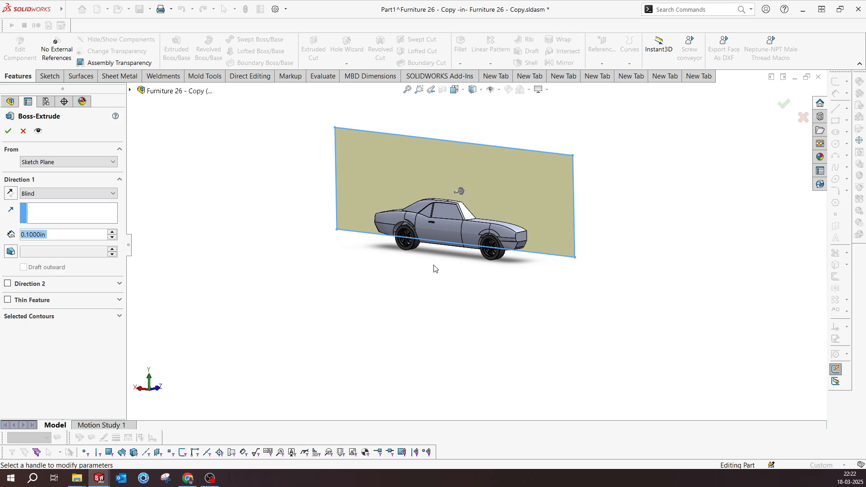
mouse_move(435, 269)
middle_mouse_down()
mouse_move(360, 242)
mouse_move(390, 258)
middle_mouse_up()
middle_click_drag(375, 256, 396, 257)
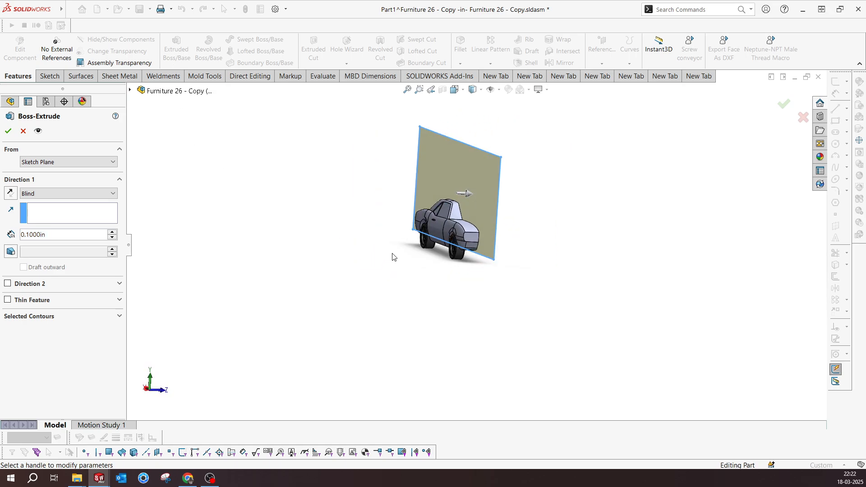
left_click(63, 163)
left_click(43, 193)
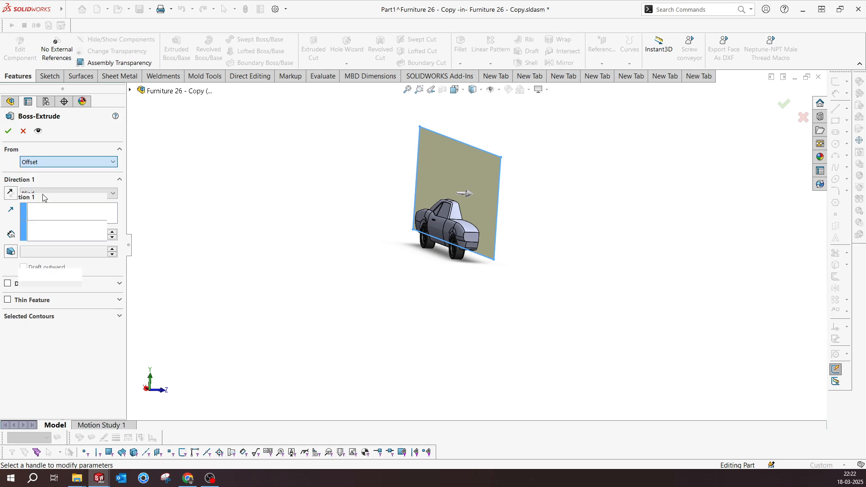
type("5")
key("Return")
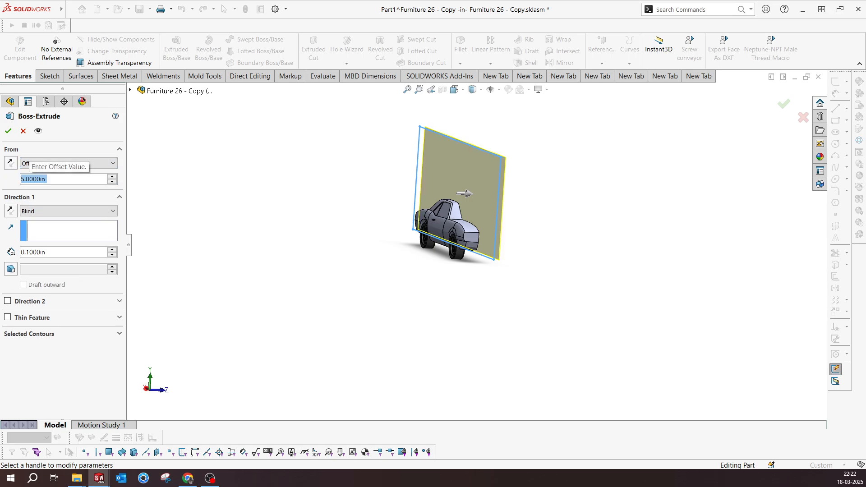
Set the wall extrusion's blind depth to 1 in and finish the feature
scroll(451, 261, "down", 10)
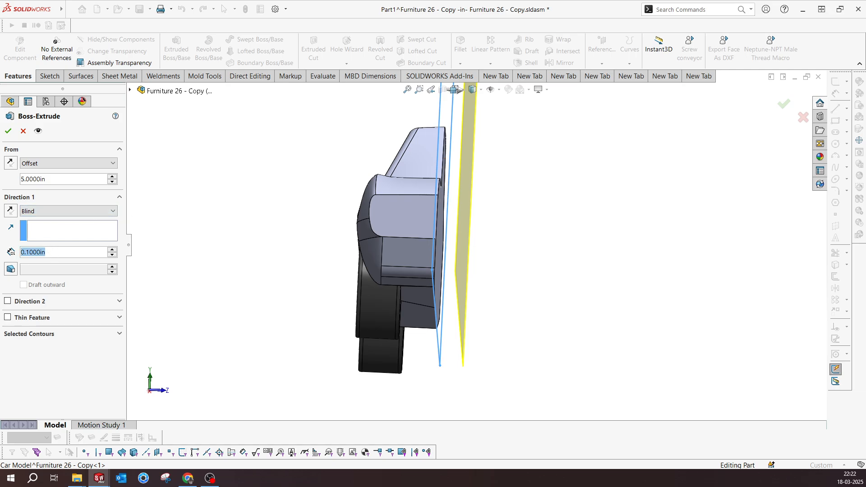
type("1")
key("Return")
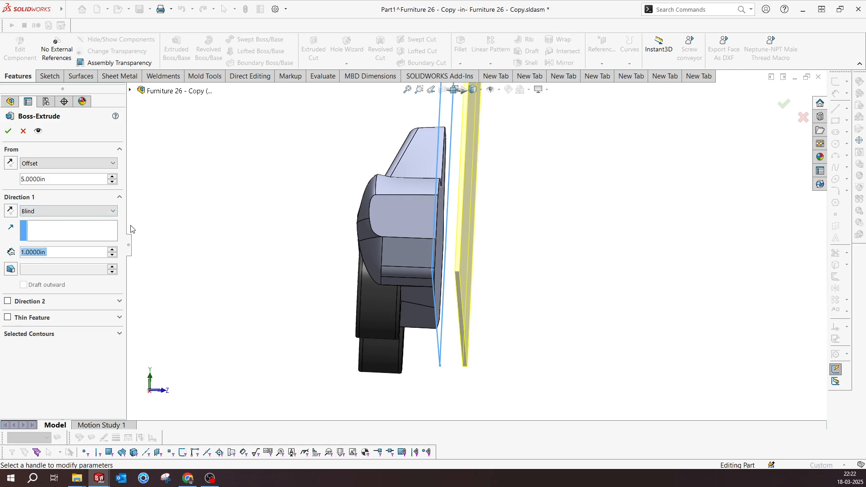
scroll(518, 218, "up", 4)
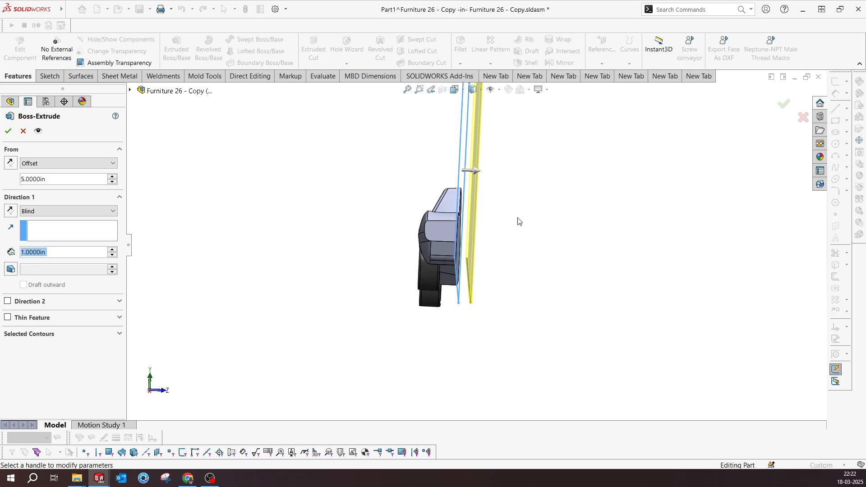
middle_click_drag(517, 218, 530, 252)
scroll(529, 246, "up", 3)
scroll(536, 200, "down", 3)
middle_click_drag(536, 207, 526, 140)
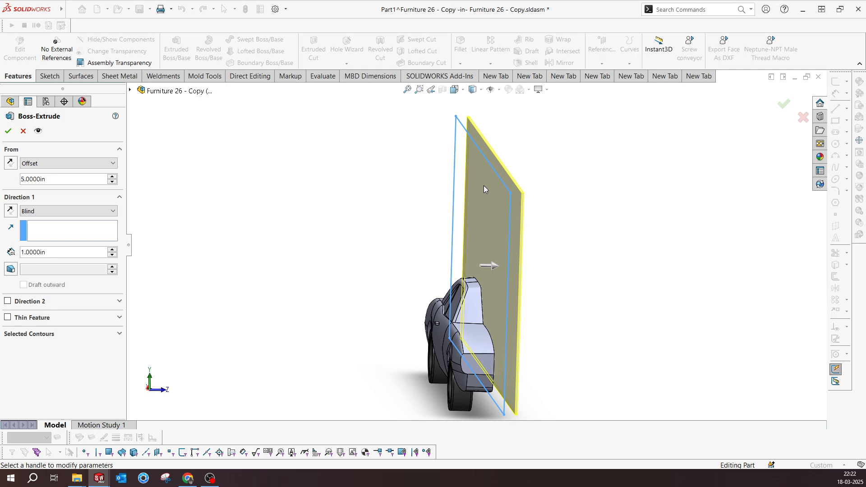
left_click(9, 131)
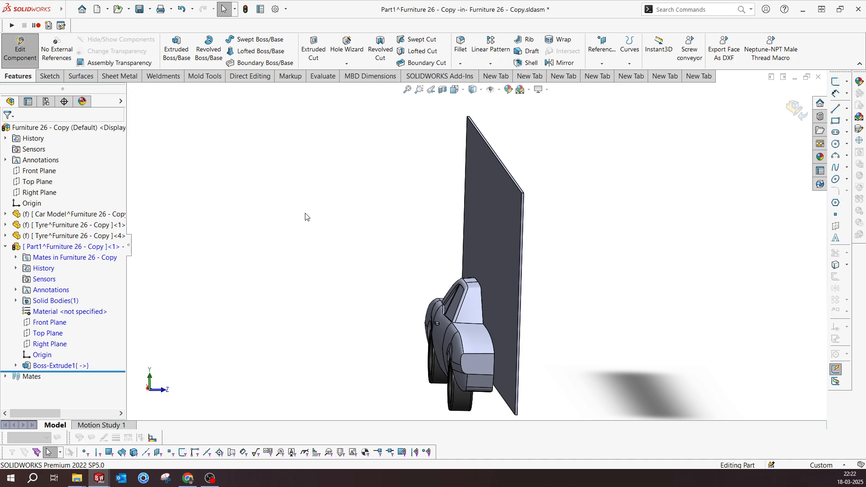
Set the wall's thickness to 2 in and its offset from the sketch plane to 8 in, and rebuild the model
middle_click_drag(458, 234, 597, 137)
scroll(597, 137, "down", 6)
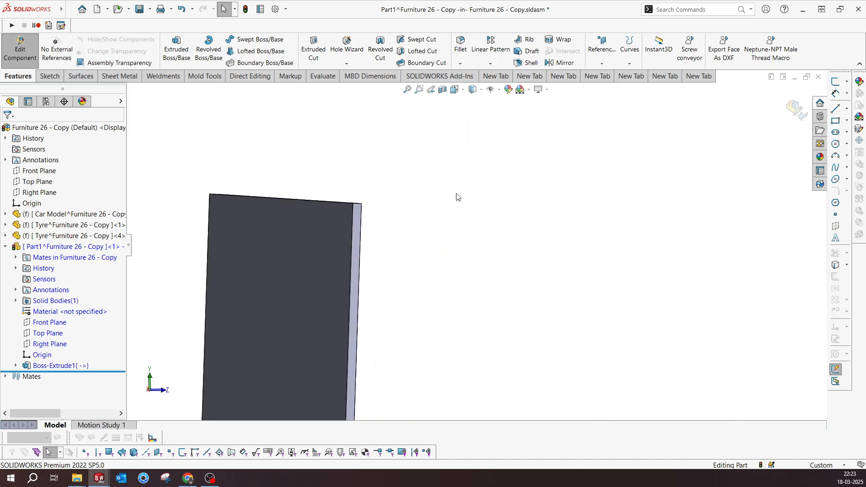
left_click(318, 229)
middle_click_drag(289, 224, 412, 170)
key("Escape")
double_click(405, 161)
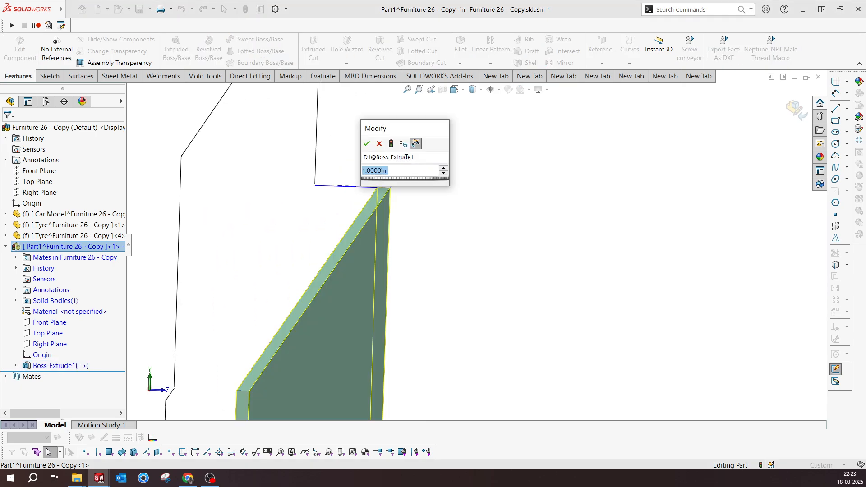
type("3")
key("Return")
left_click(351, 190)
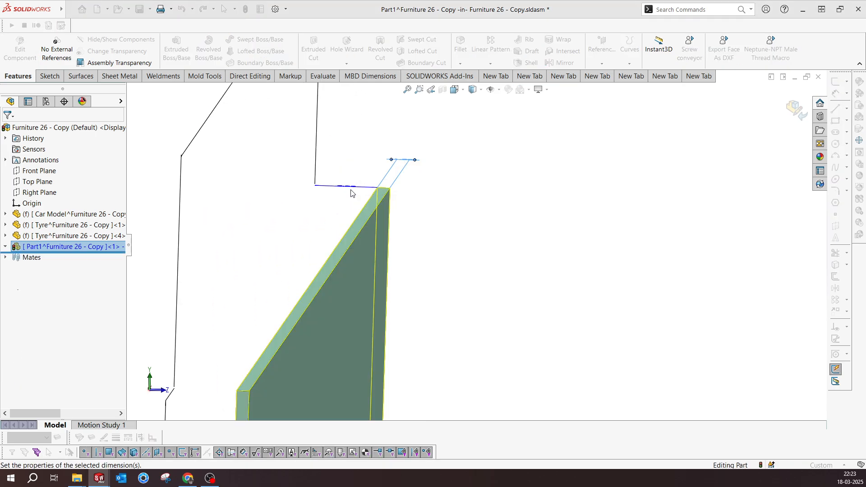
double_click(346, 186)
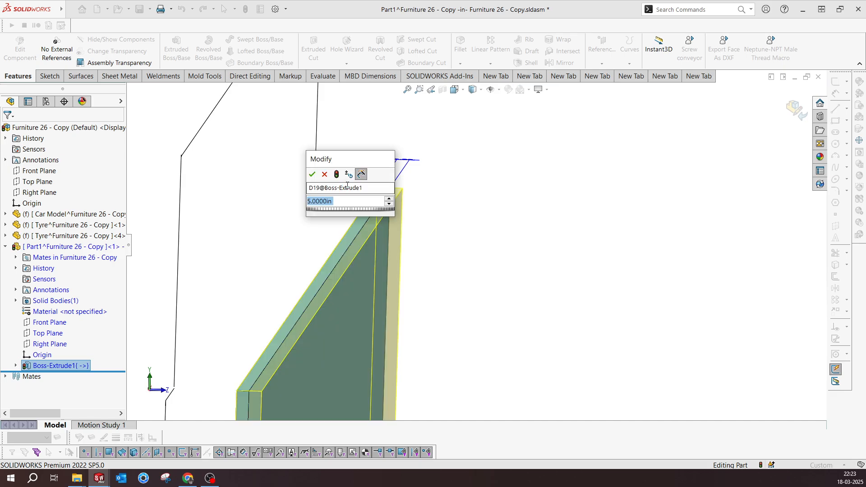
key("Return")
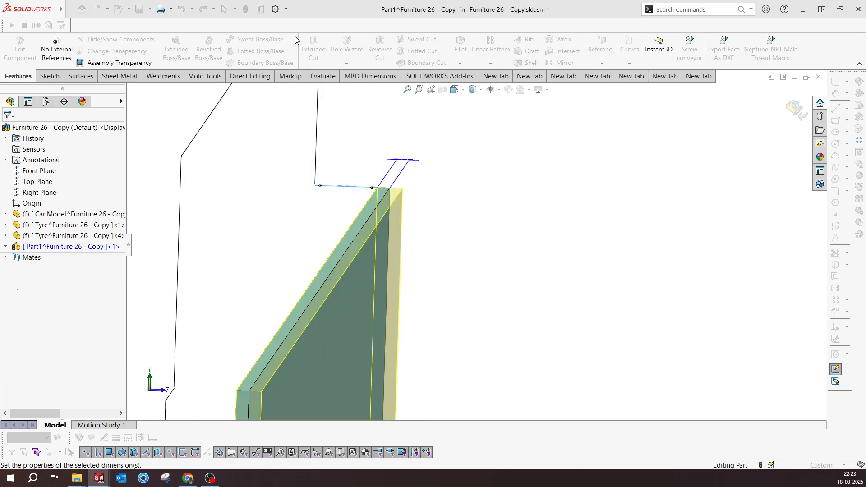
left_click(246, 11)
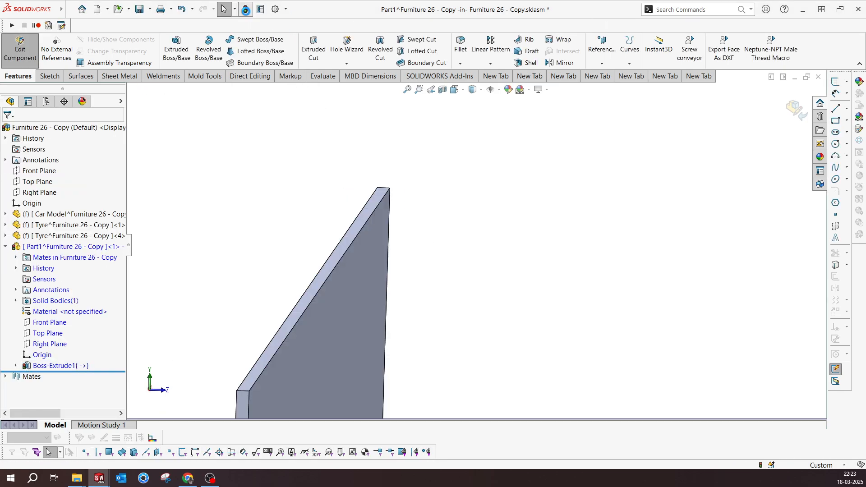
middle_click_drag(422, 223, 490, 345)
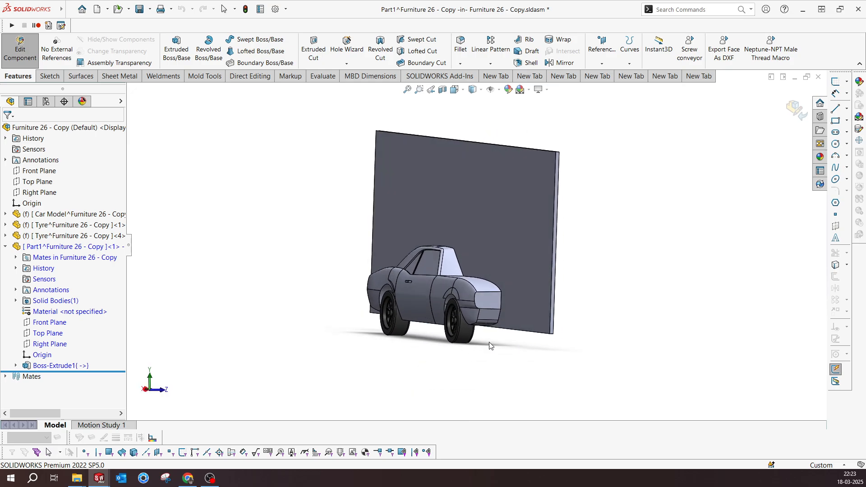
middle_click_drag(239, 290, 402, 235)
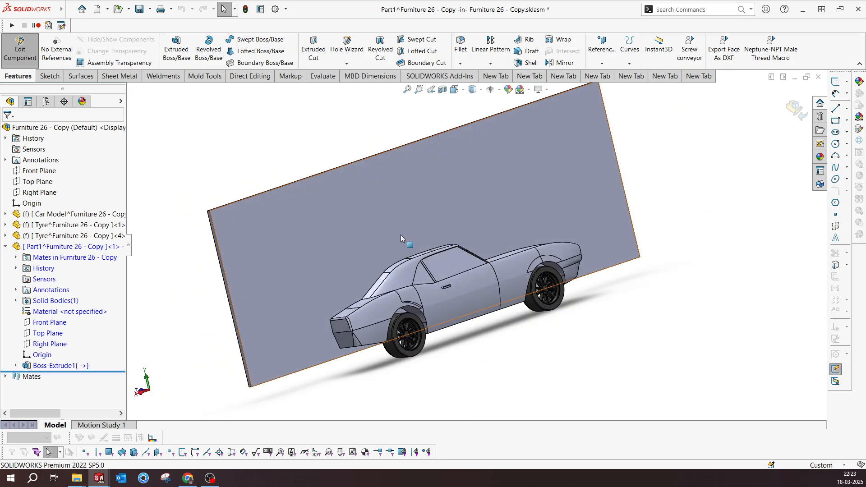
scroll(246, 248, "down", 2)
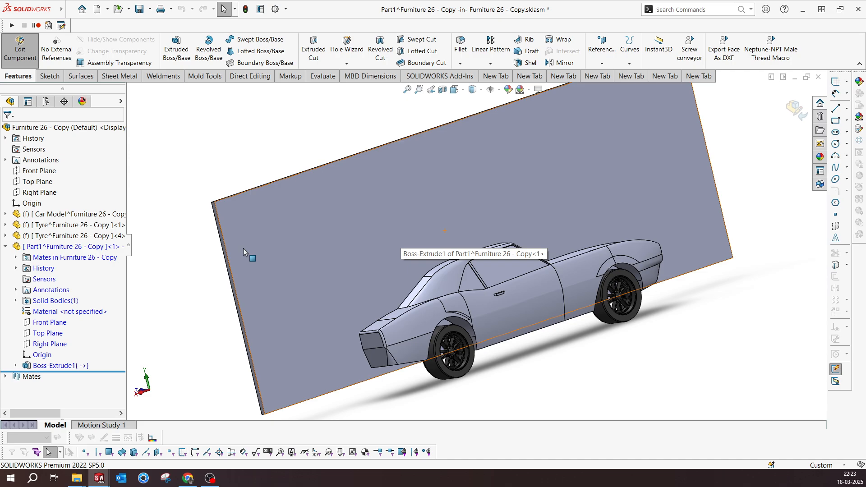
left_click(380, 196)
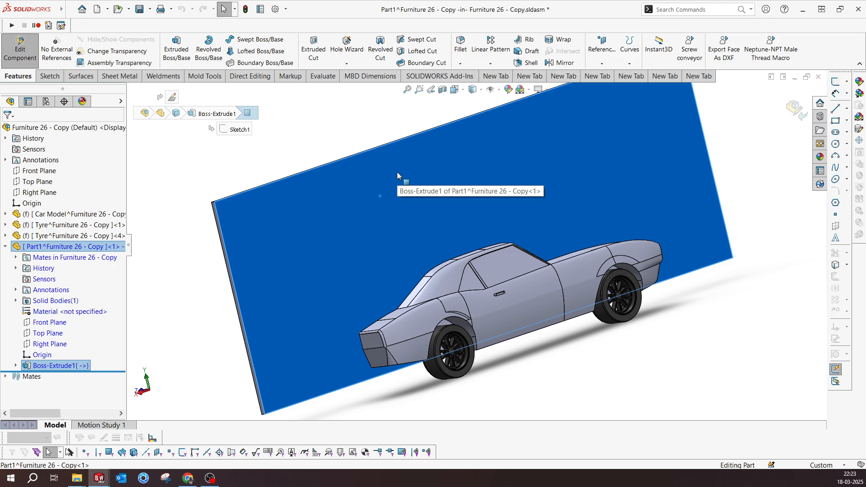
left_click(270, 52)
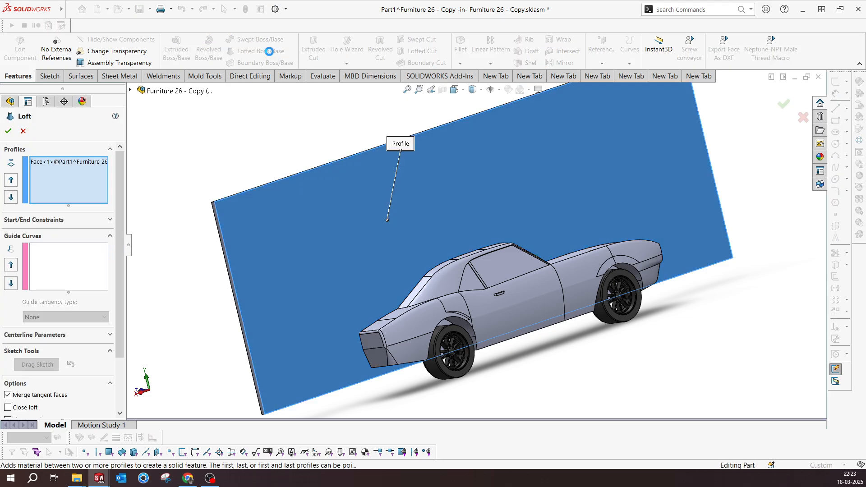
left_click(23, 131)
Start a new sketch on the wall's narrow vertical end face at the rear end of the car
middle_click_drag(275, 209, 437, 196)
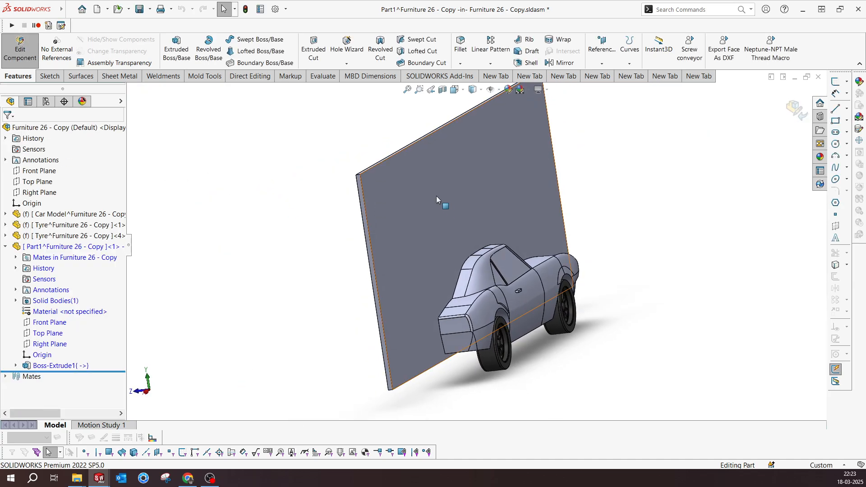
left_click(360, 193)
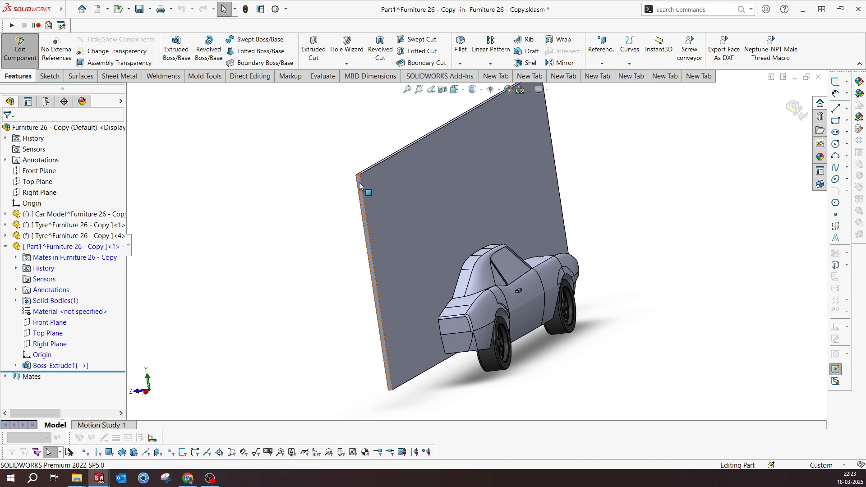
mouse_move(568, 168)
middle_mouse_down()
mouse_move(491, 174)
mouse_move(499, 194)
mouse_move(566, 184)
middle_mouse_up()
left_click_drag(566, 183, 591, 181)
left_click(319, 151)
scroll(329, 192, "down", 7)
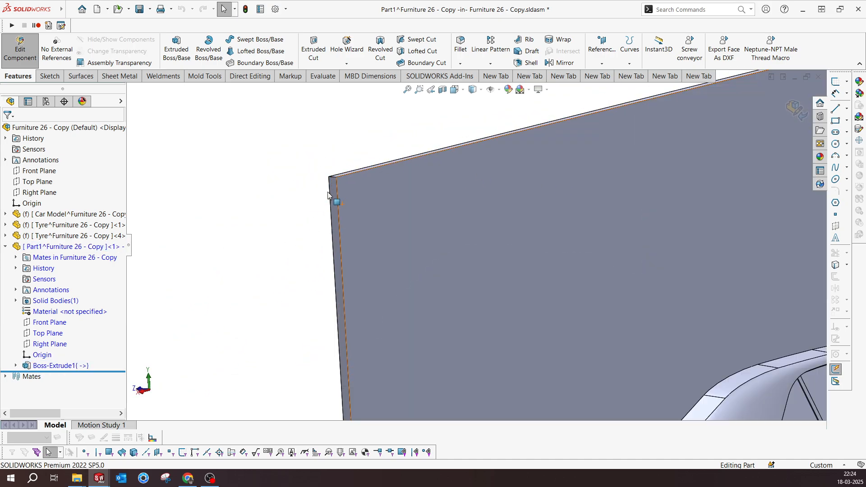
left_click(342, 177)
left_click(383, 150)
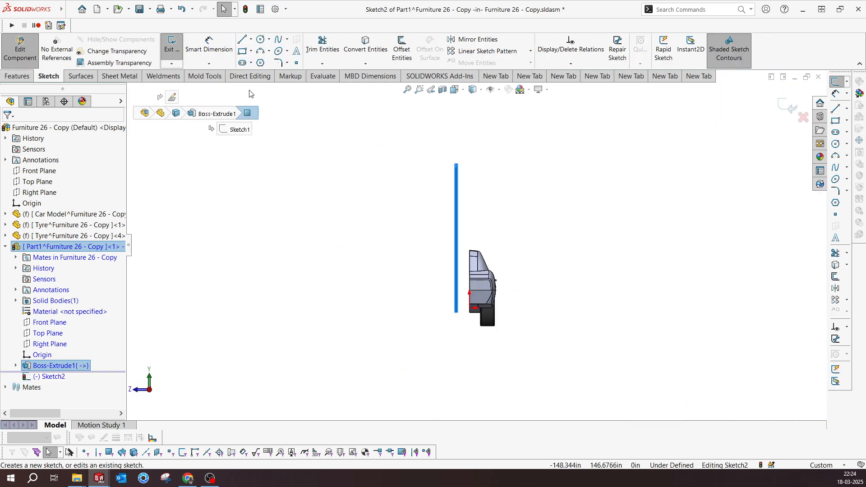
Sketch a wavy spline from the wall's upper front corner down to its lower front corner, swinging out up to about 20 in on the car side
left_click(279, 41)
scroll(502, 187, "down", 3)
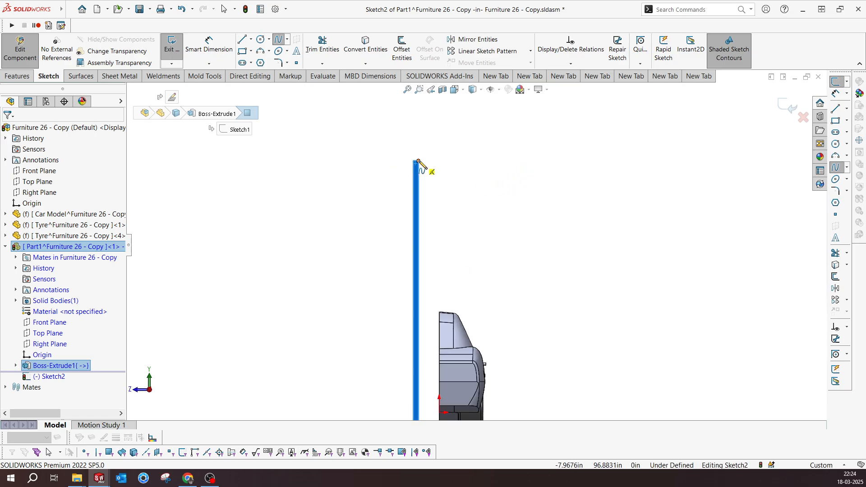
left_click(418, 161)
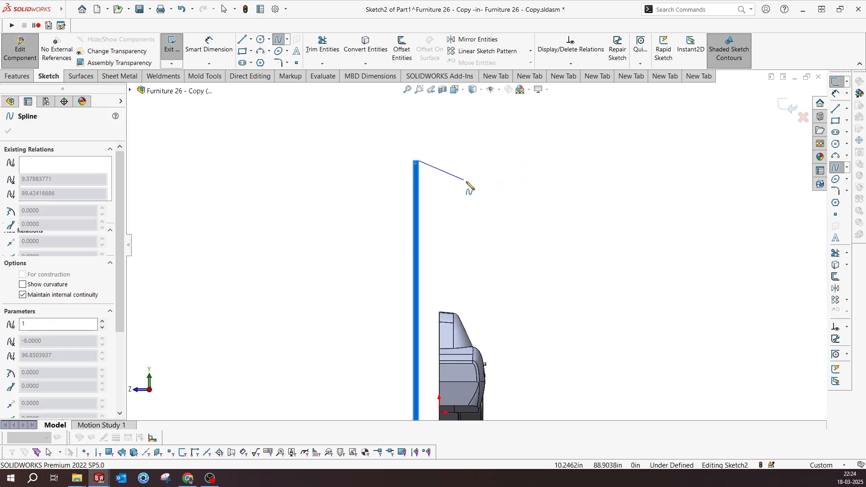
left_click(466, 180)
left_click(433, 209)
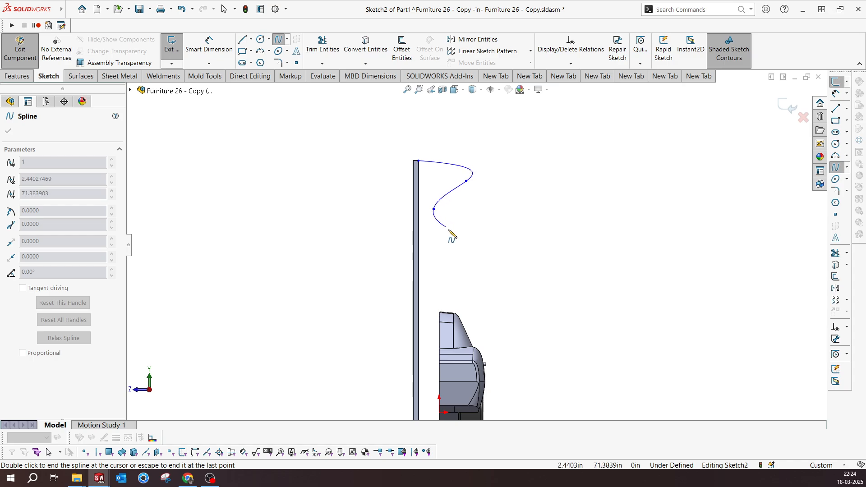
left_click(447, 232)
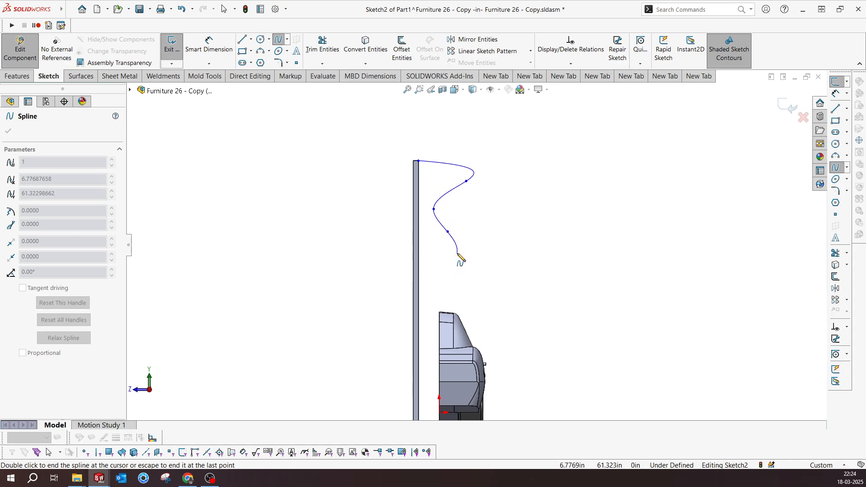
left_click(439, 281)
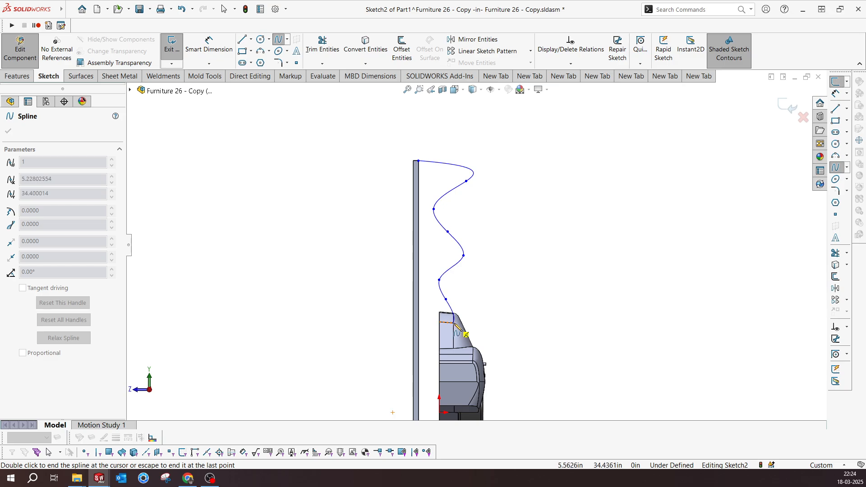
scroll(469, 300, "down", 5)
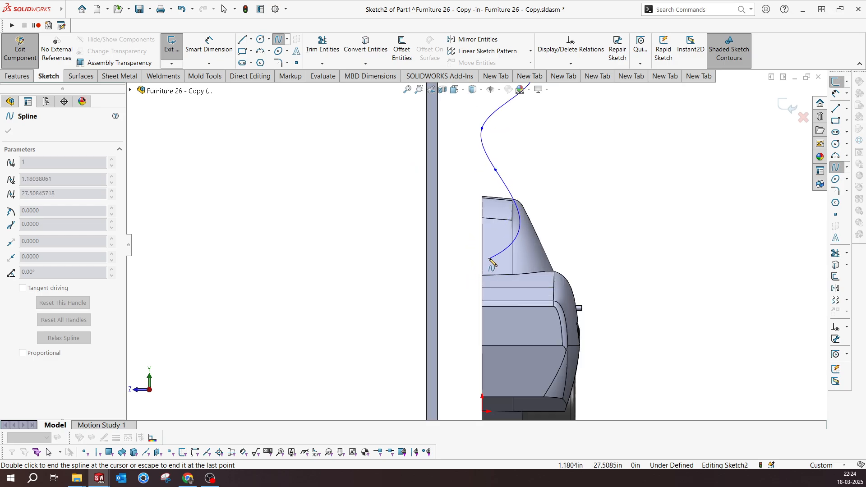
left_click(488, 258)
left_click(467, 359)
scroll(474, 378, "up", 3)
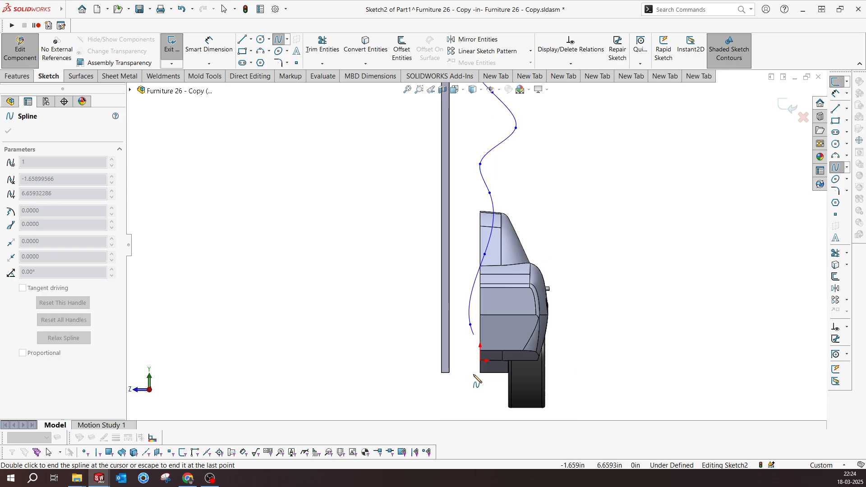
scroll(475, 351, "down", 8)
left_click(396, 354)
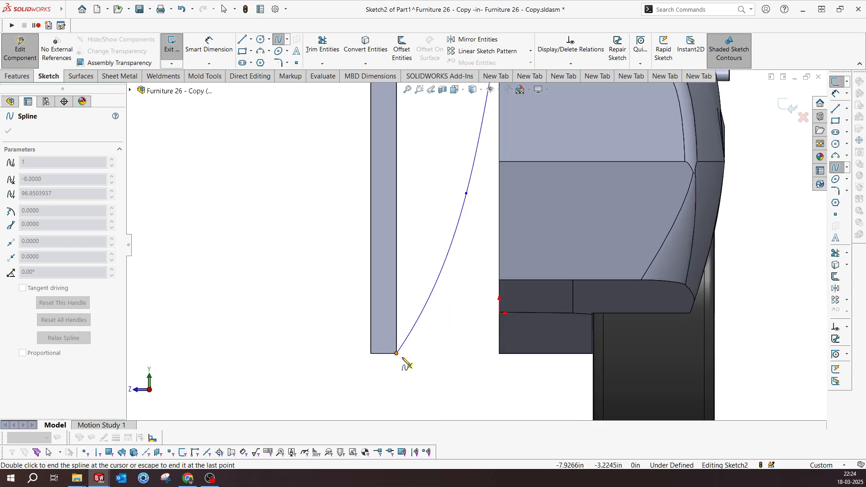
key("Escape")
scroll(494, 171, "up", 11)
scroll(487, 204, "down", 7)
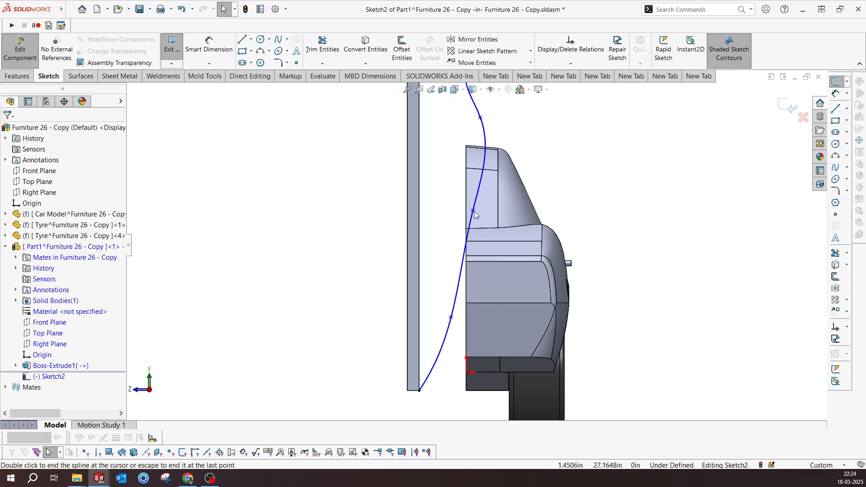
Reshape the lower part of the wavy spline by moving its two lower points slightly further toward the car side
left_click_drag(473, 210, 478, 218)
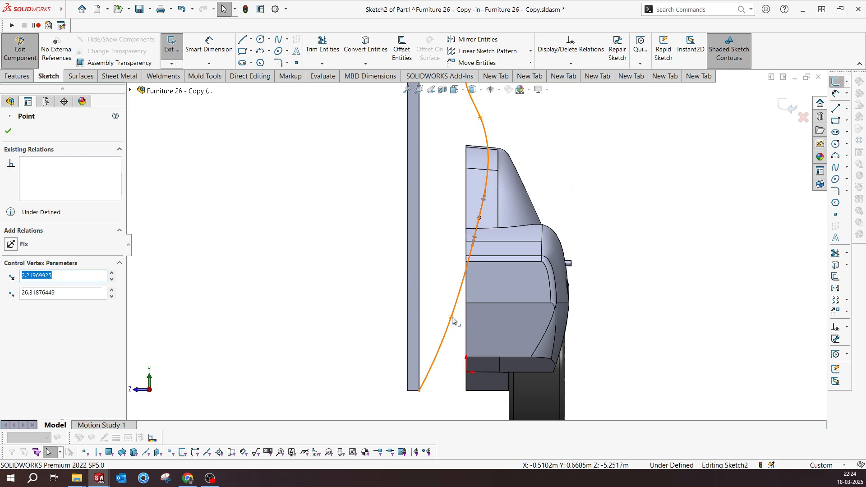
left_click_drag(451, 318, 458, 334)
scroll(474, 125, "down", 5)
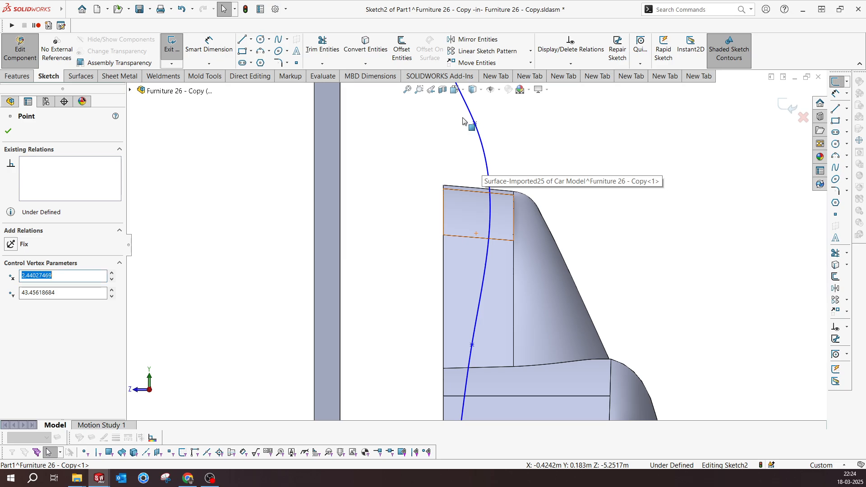
left_click_drag(463, 121, 455, 214)
scroll(455, 215, "up", 5)
scroll(468, 189, "down", 5)
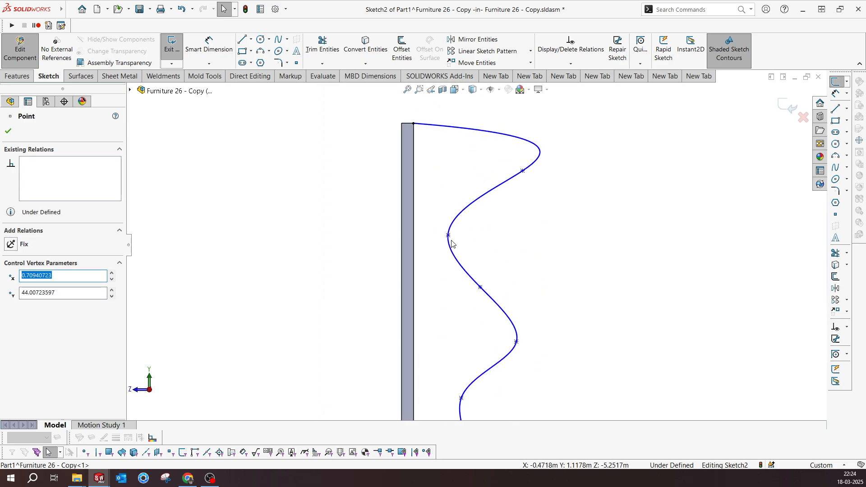
Soften the spline's upper waves by pulling its two outermost upper points back toward the wall
left_click_drag(521, 172, 500, 194)
left_click_drag(517, 342, 508, 329)
left_click(508, 264)
scroll(508, 264, "up", 5)
scroll(518, 295, "down", 4)
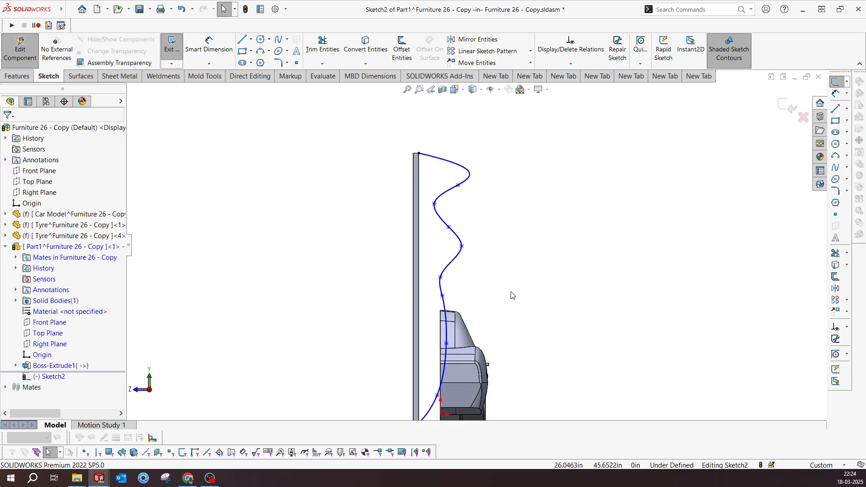
Close the wavy profile with a vertical line along the wall's front edge, from upper to lower corner, and exit the sketch
left_click(242, 39)
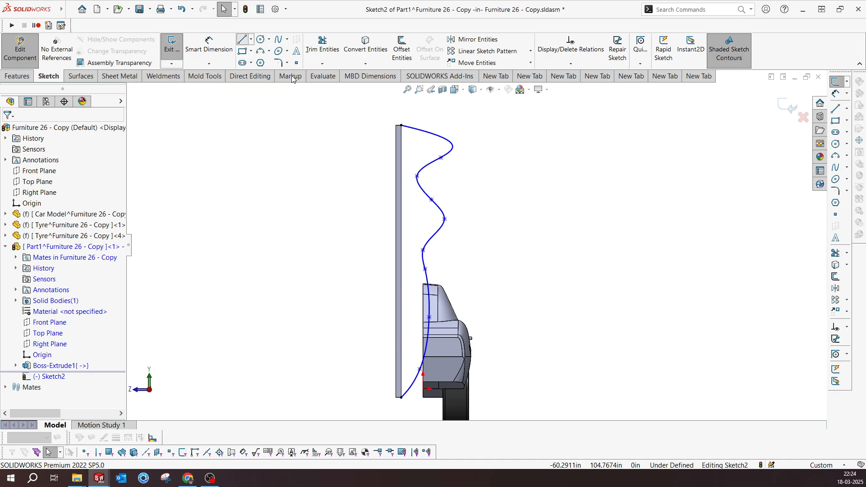
left_click(401, 125)
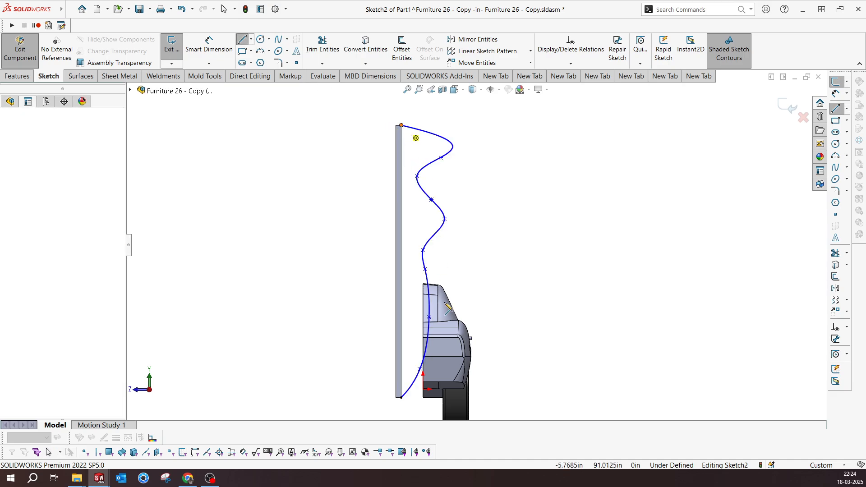
left_click(401, 396)
key("Escape")
key("Escape")
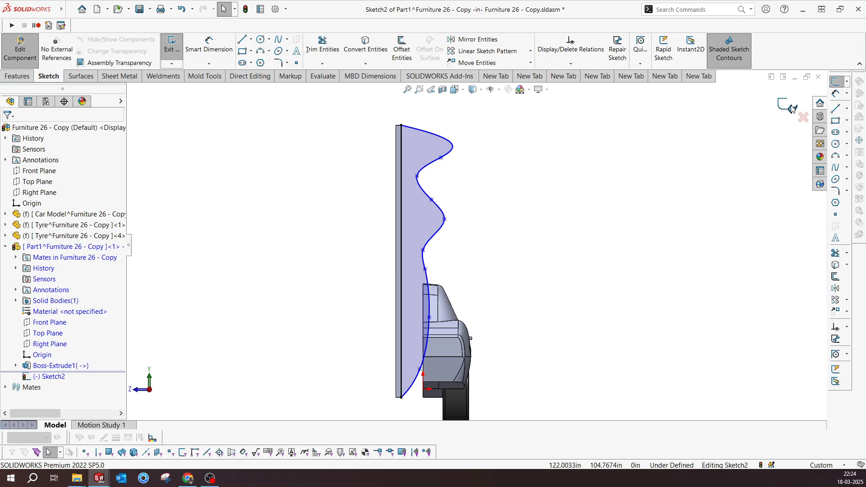
left_click(787, 109)
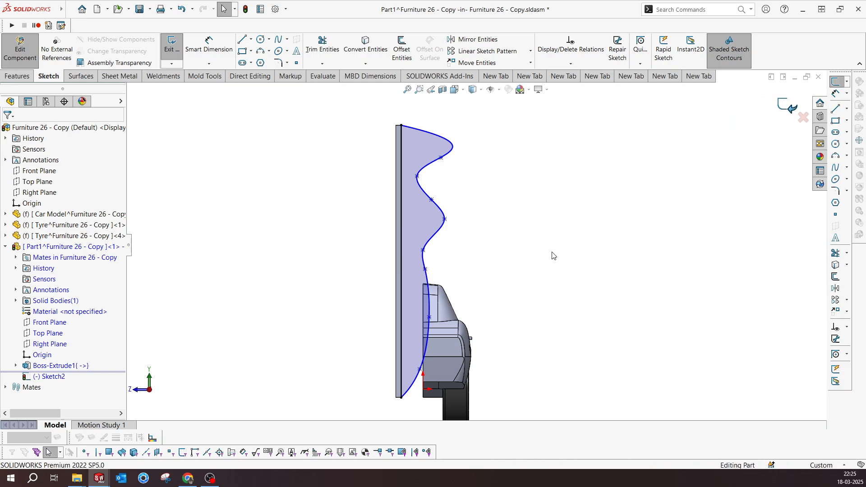
Start a new sketch on the wall's opposite narrow end face, at the front end of the car
mouse_move(553, 256)
middle_mouse_down()
mouse_move(502, 245)
mouse_move(404, 188)
middle_mouse_up()
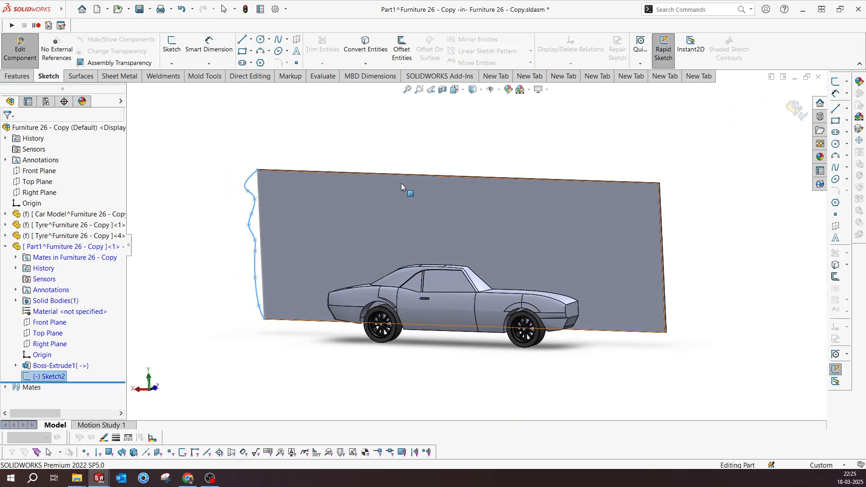
scroll(581, 194, "down", 5)
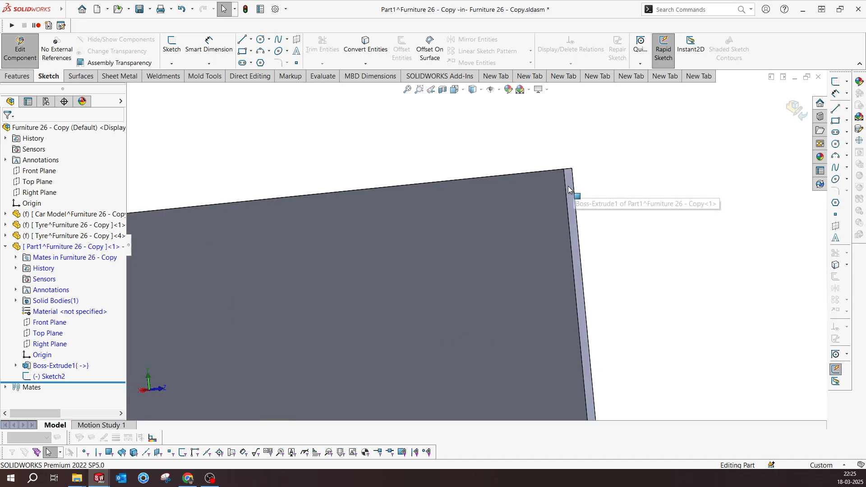
left_click(568, 185)
left_click(608, 159)
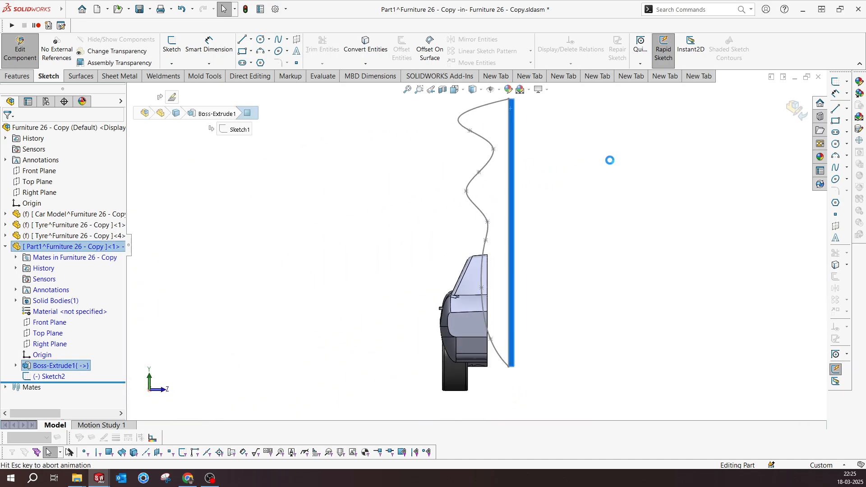
Sketch a wavy spline with several alternating swings on the car side, from the wall's lower front corner up to its upper front corner
left_click(278, 41)
left_click(509, 364)
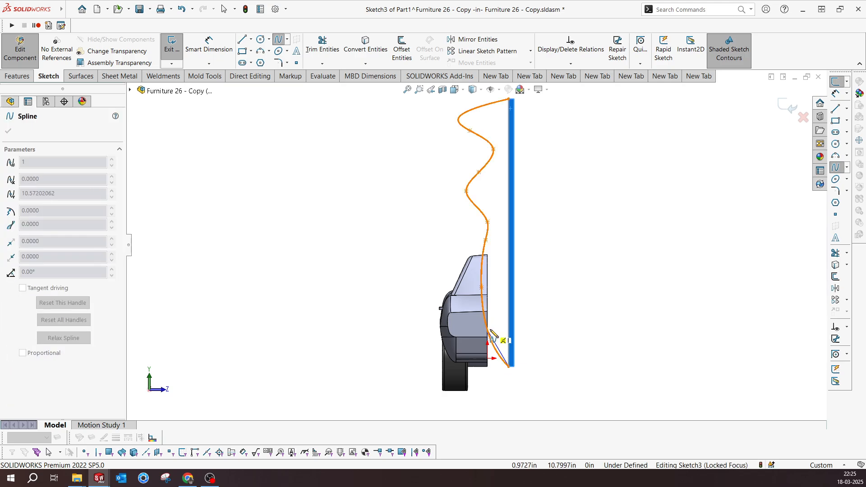
left_click(492, 327)
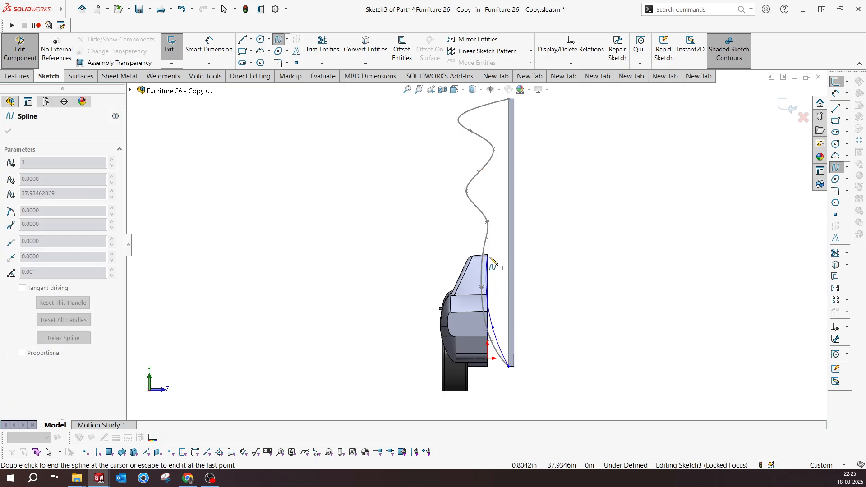
left_click(474, 301)
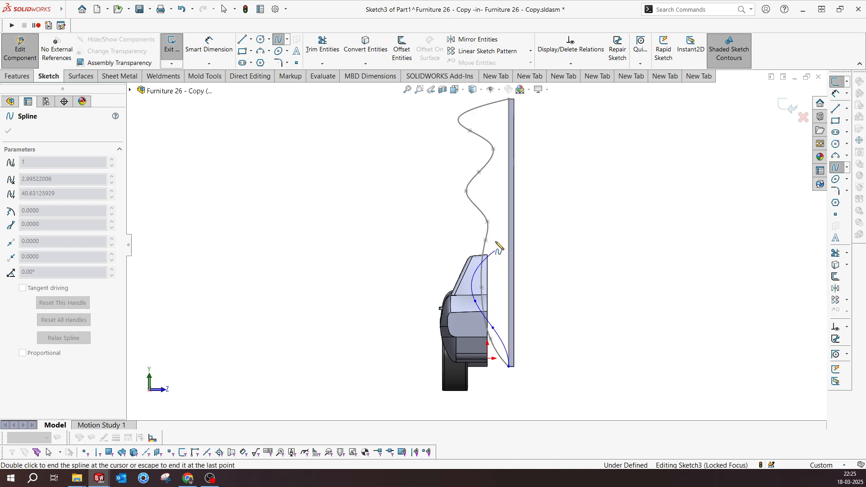
left_click(495, 250)
left_click(467, 215)
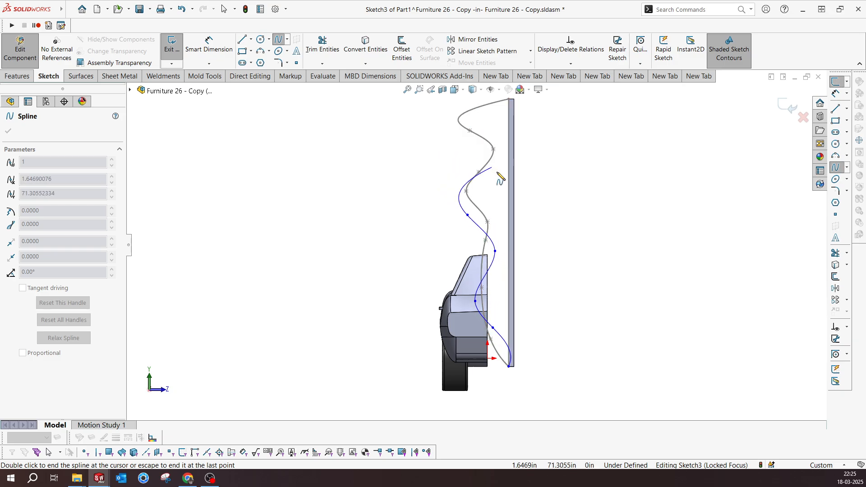
left_click(487, 193)
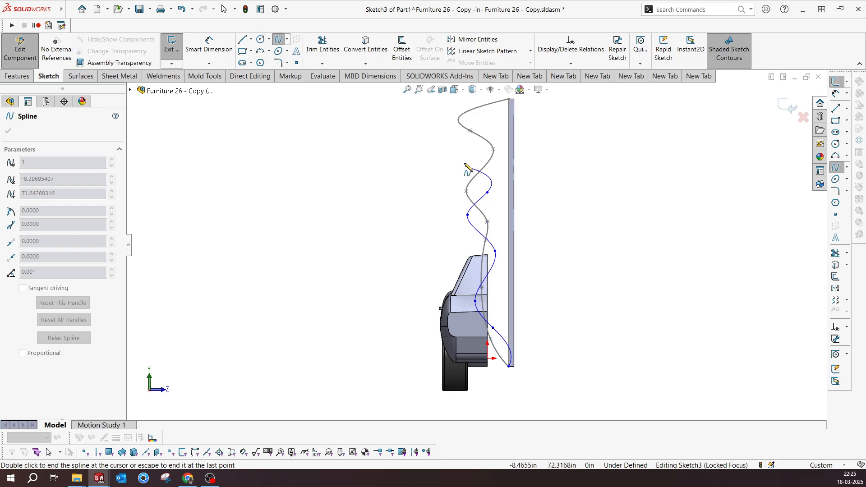
left_click(465, 156)
left_click(491, 127)
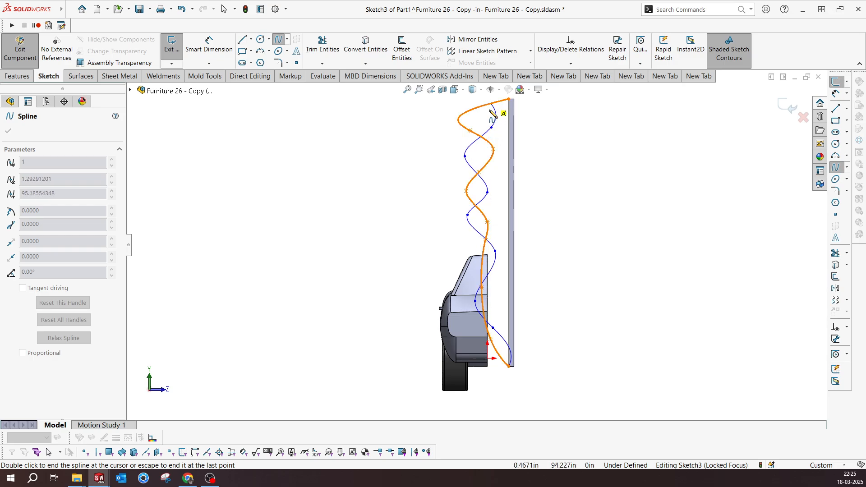
scroll(493, 106, "down", 5)
left_click(451, 215)
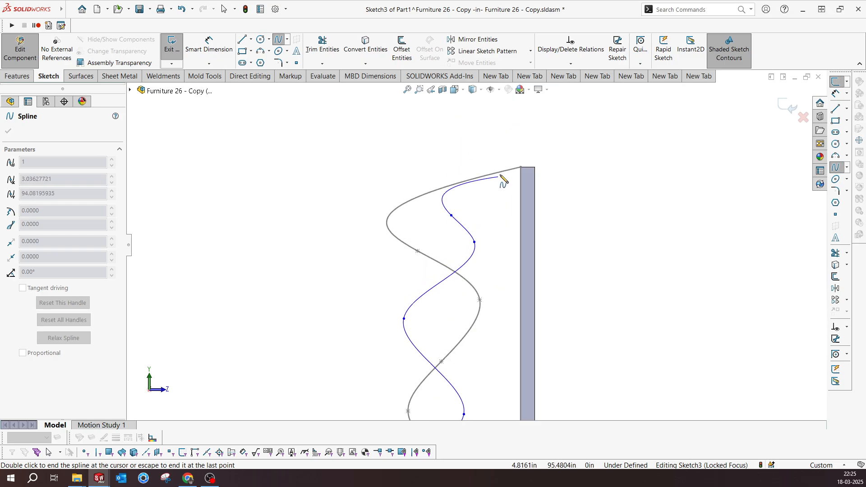
left_click(522, 168)
key("Escape")
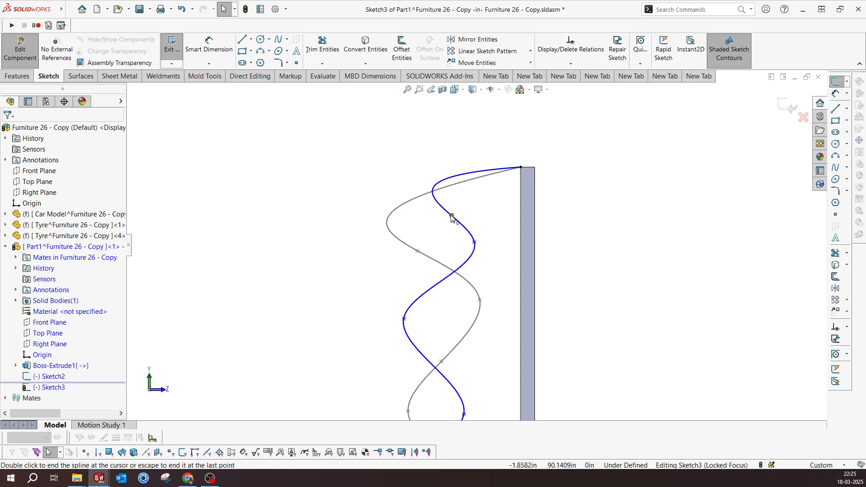
Adjust the upper waves of the new spline by moving its points near the wall's upper corner
left_click_drag(451, 215, 479, 257)
left_click(477, 245)
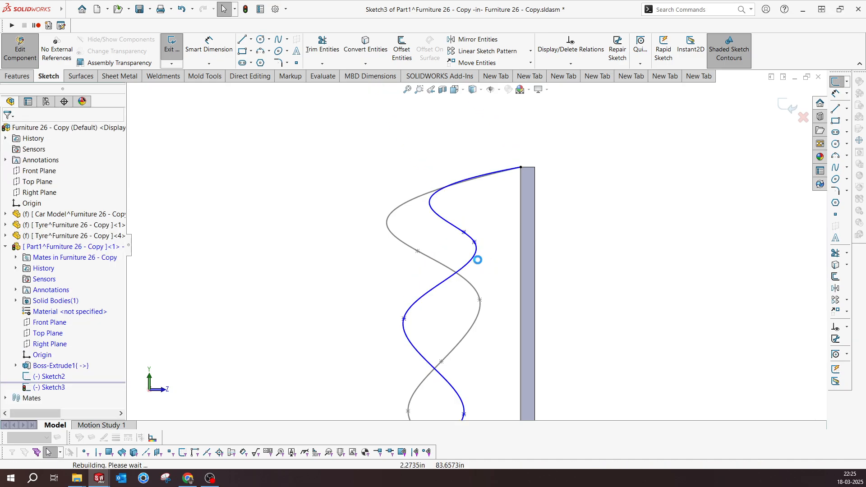
left_click(502, 298)
left_click_drag(403, 319, 415, 330)
scroll(559, 334, "up", 3)
left_click(594, 334)
Adjust the spline's mid-height waves, pulling the inner point above the car roof and a neighbouring outer point closer to the wall
scroll(500, 363, "up", 3)
scroll(467, 369, "down", 5)
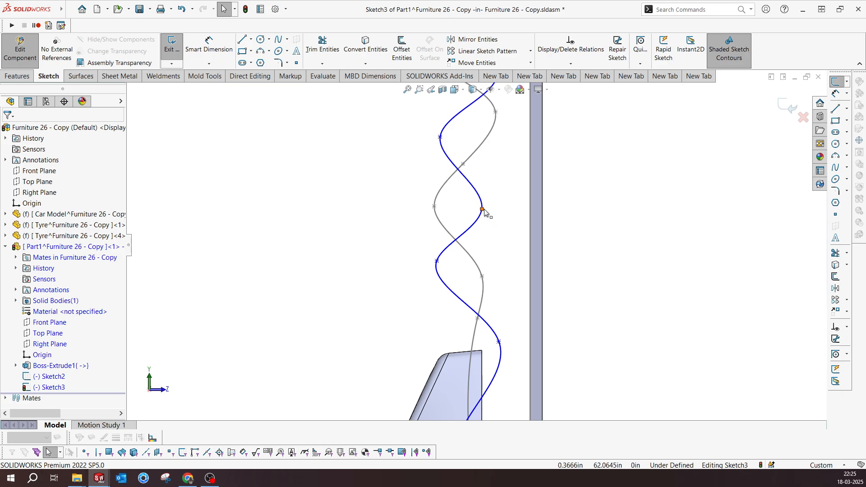
left_click_drag(484, 211, 505, 209)
left_click(589, 225)
scroll(525, 164, "up", 3)
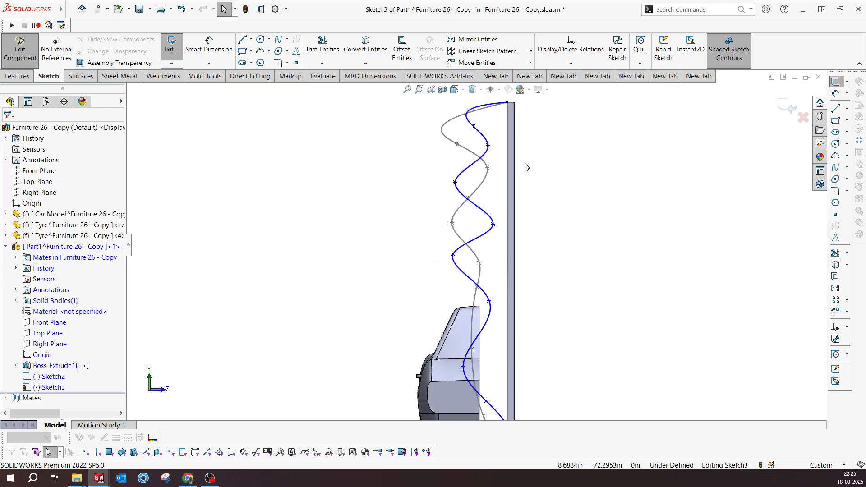
scroll(519, 171, "down", 5)
left_click_drag(440, 185, 453, 188)
scroll(492, 192, "up", 5)
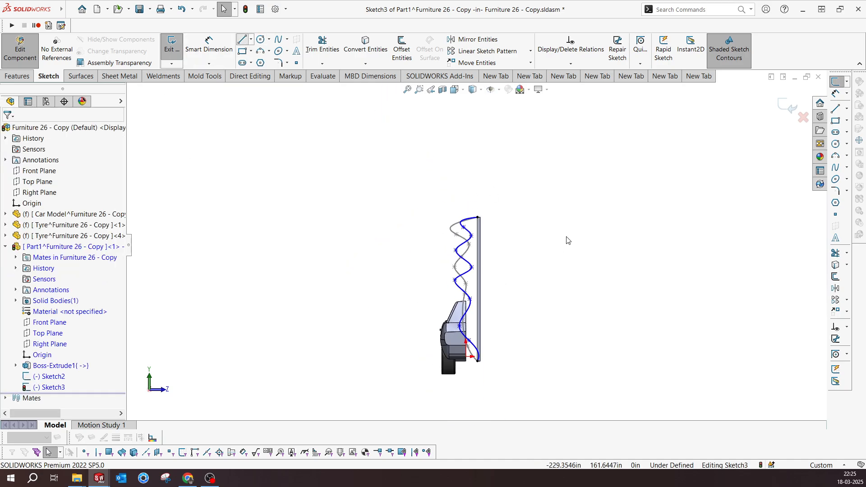
Close the second wavy profile with a vertical line along the wall's front edge, from upper to lower corner
key("l")
left_click(479, 218)
scroll(492, 373, "down", 3)
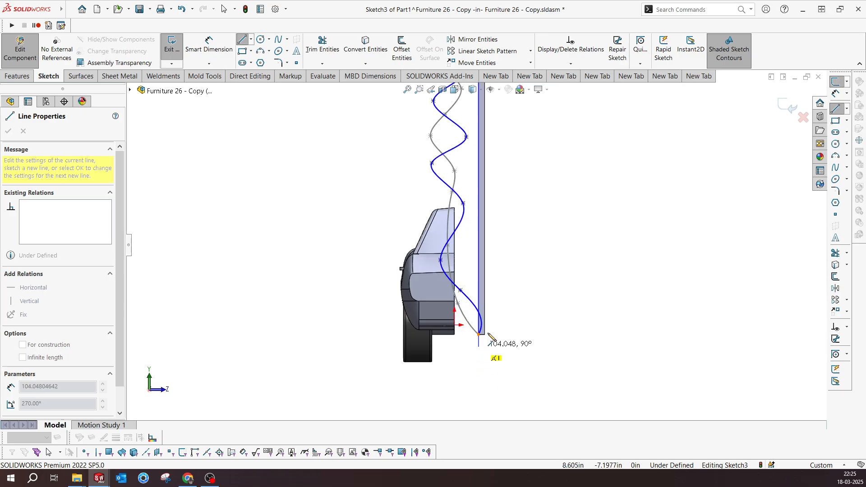
scroll(489, 336, "down", 2)
left_click(469, 329)
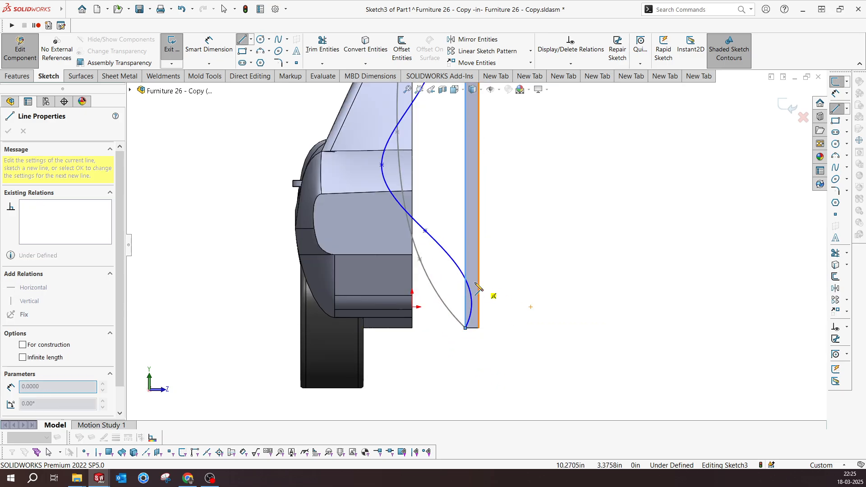
key("Escape")
Move the spline points beside the car body and roof toward the car to smooth the lower waves, and exit the sketch
left_click_drag(429, 245, 394, 228)
key("Escape")
scroll(402, 197, "up", 2)
scroll(444, 200, "down", 2)
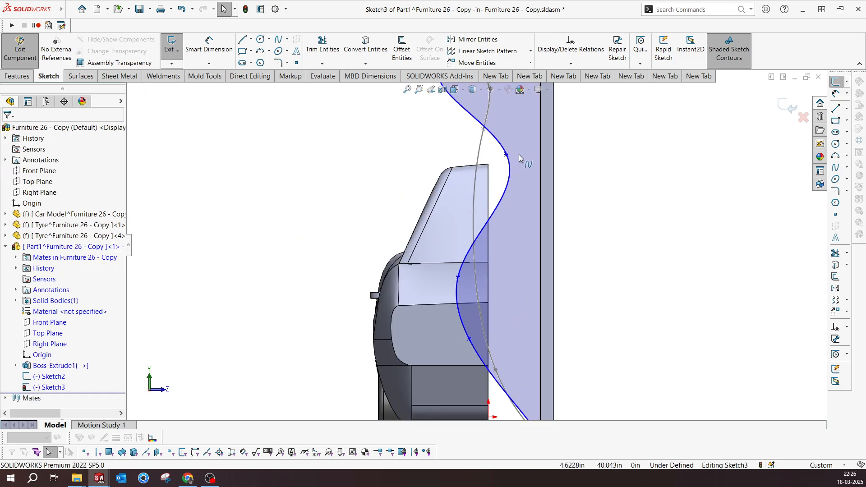
left_click_drag(483, 165, 473, 152)
left_click(572, 205)
scroll(526, 148, "up", 6)
scroll(485, 168, "down", 4)
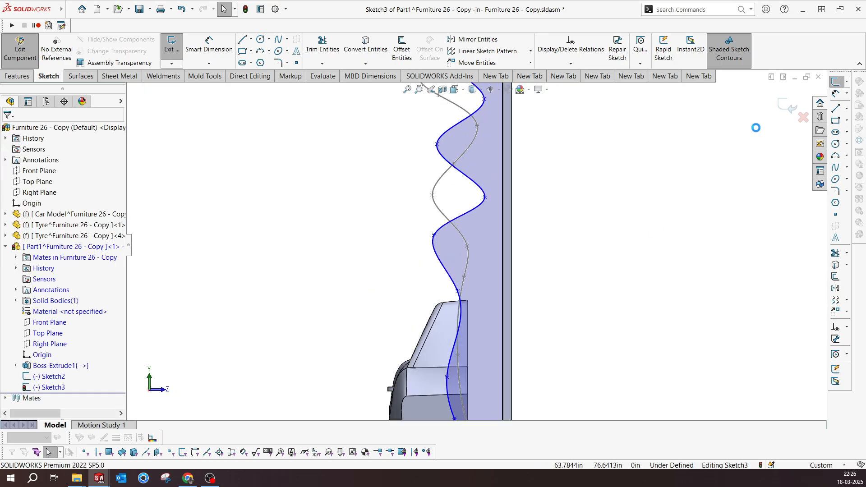
left_click(792, 101)
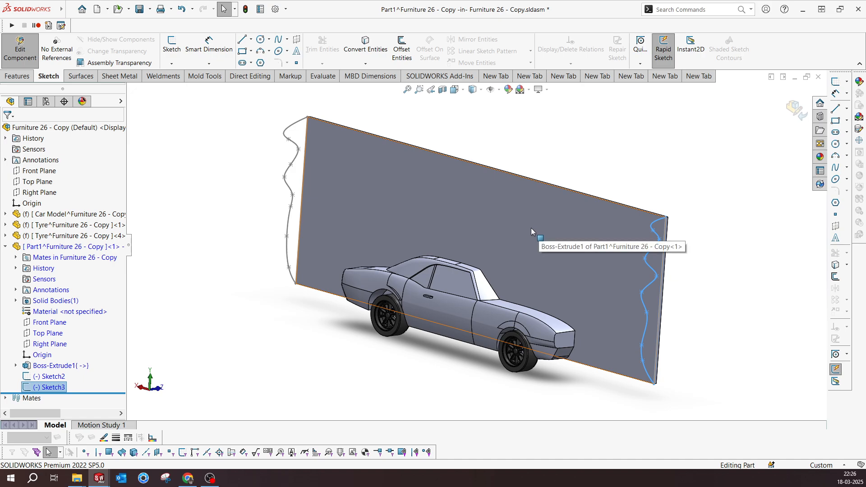
Sketch a four-point S-shaped spline across the wall's large car-side face, from the rear edge's midpoint to high on the front edge, and exit
left_click(497, 231)
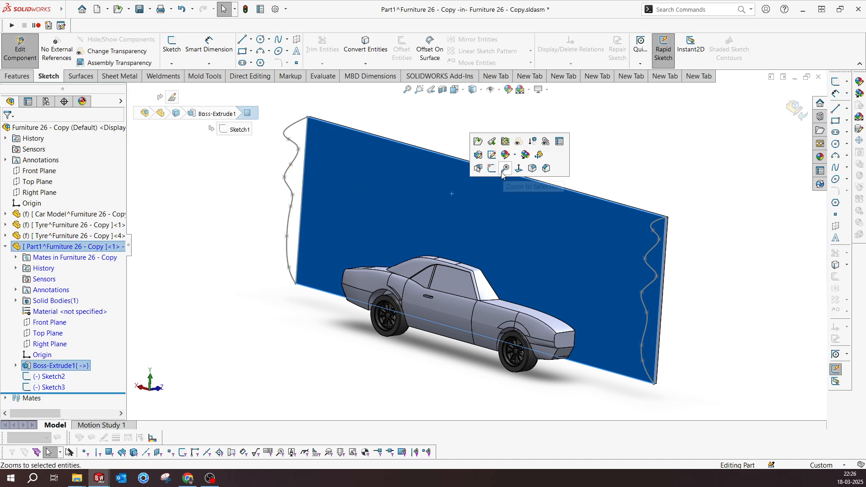
left_click(488, 169)
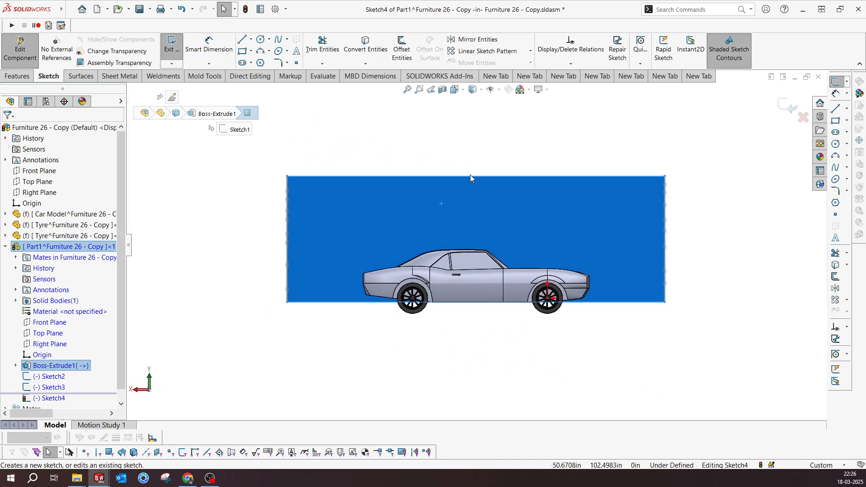
left_click(279, 39)
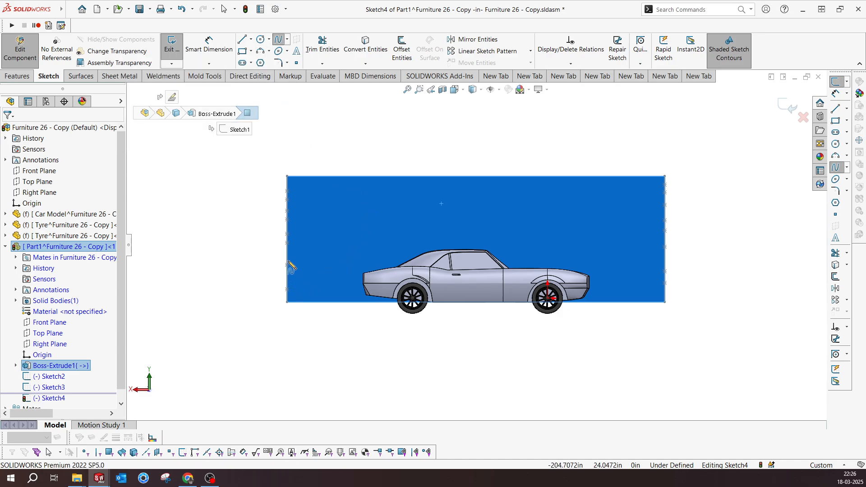
left_click(287, 239)
left_click(351, 263)
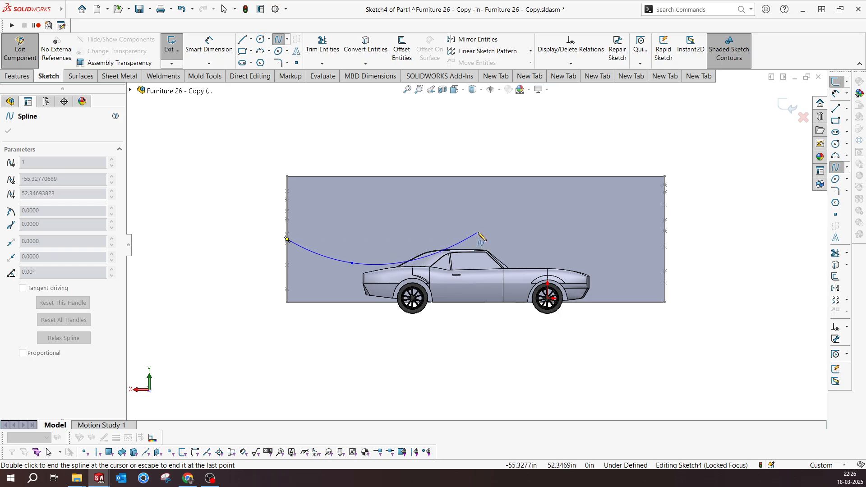
left_click(526, 219)
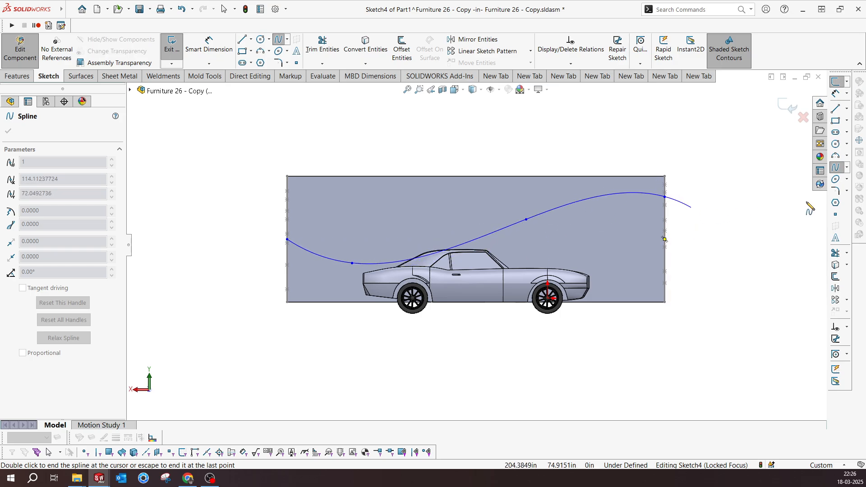
double_click(665, 197)
middle_click_drag(556, 225, 588, 235)
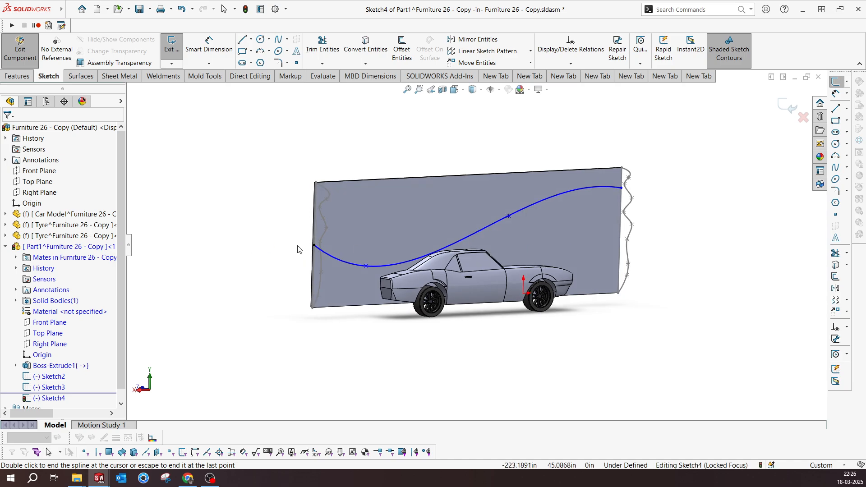
left_click(787, 105)
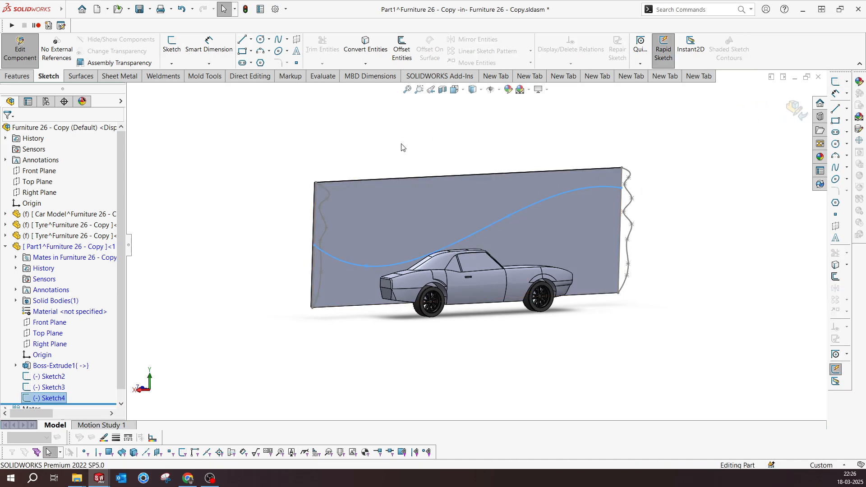
Start a Loft between the wavy closed profiles on both wall ends, using the S-shaped spline as guide curve
left_click(18, 76)
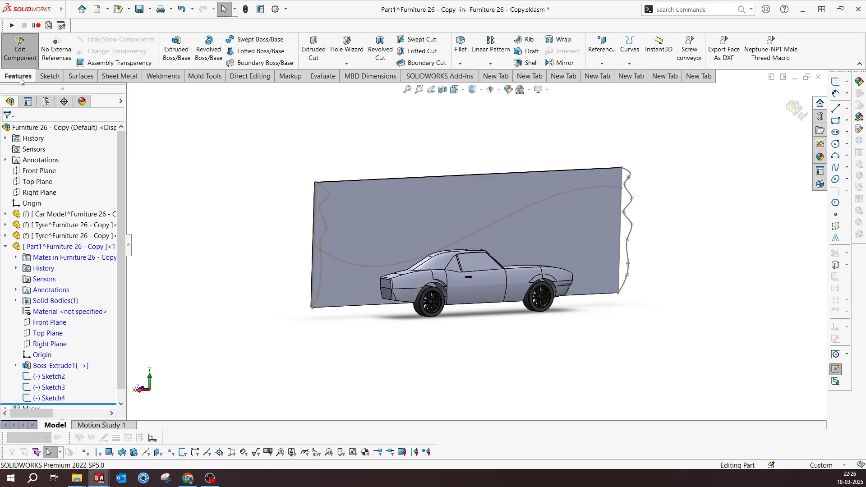
left_click(261, 52)
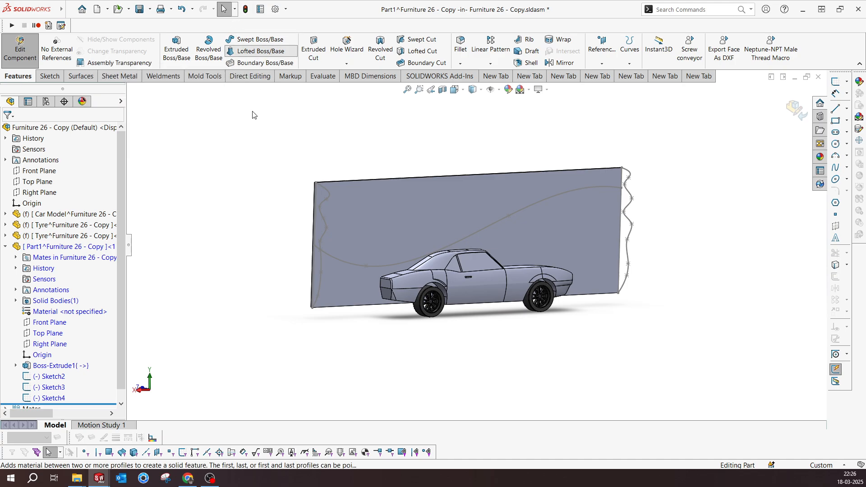
left_click(325, 190)
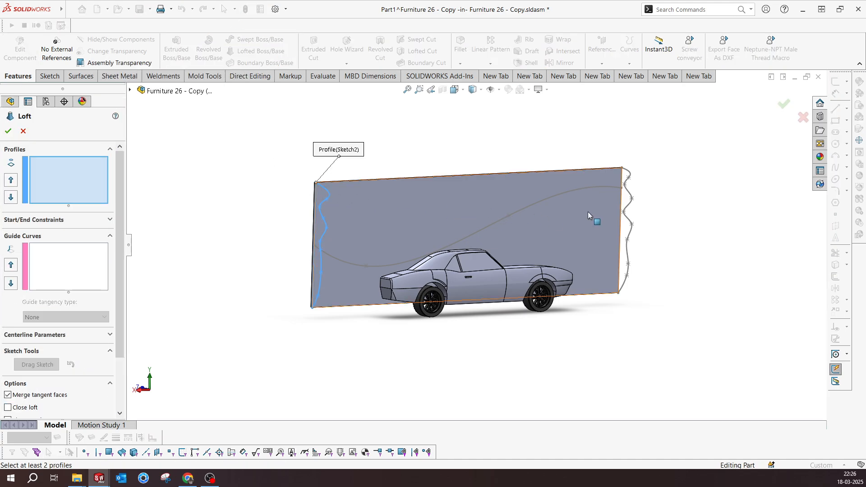
left_click(629, 196)
left_click(78, 279)
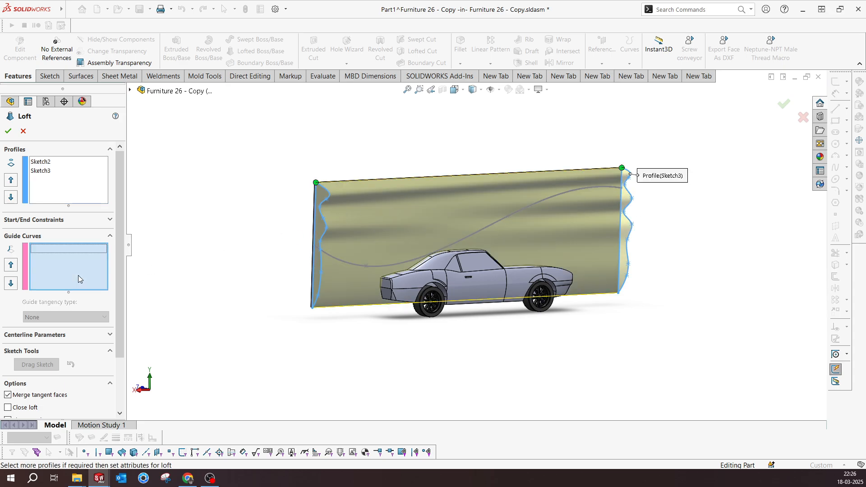
left_click(384, 266)
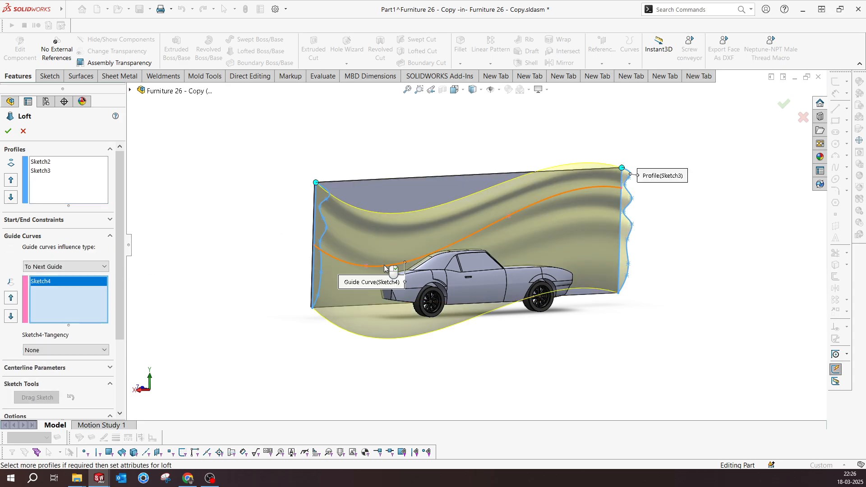
Check the loft preview against the car body and the wall from several angles, and accept the loft
middle_click_drag(614, 206, 582, 314)
scroll(506, 264, "down", 3)
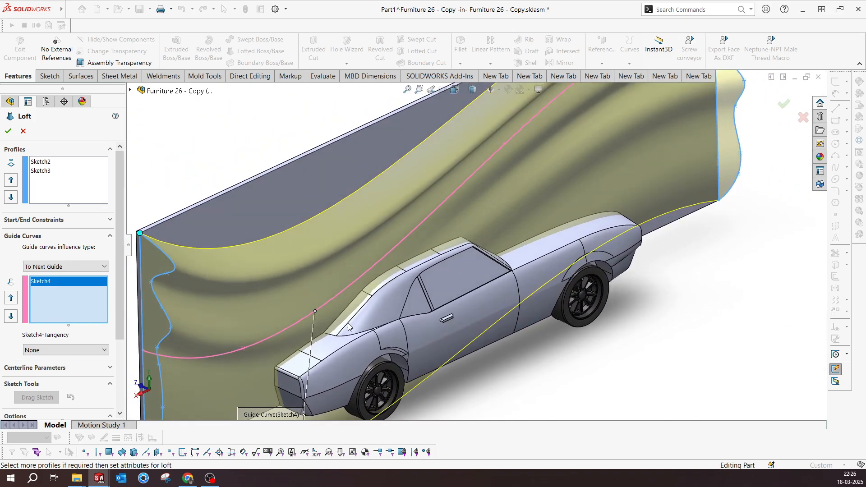
middle_click_drag(443, 251, 437, 271)
scroll(436, 247, "down", 4)
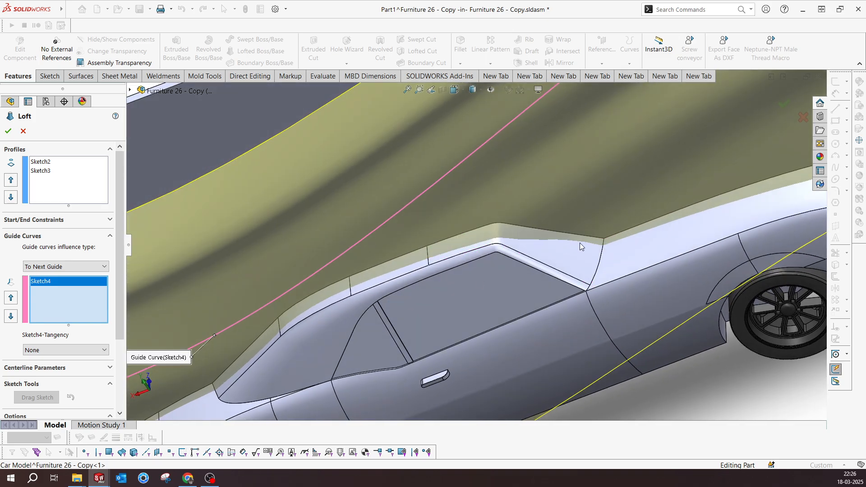
scroll(680, 230, "up", 5)
scroll(680, 226, "down", 2)
middle_click_drag(502, 227, 521, 66)
scroll(252, 352, "up", 3)
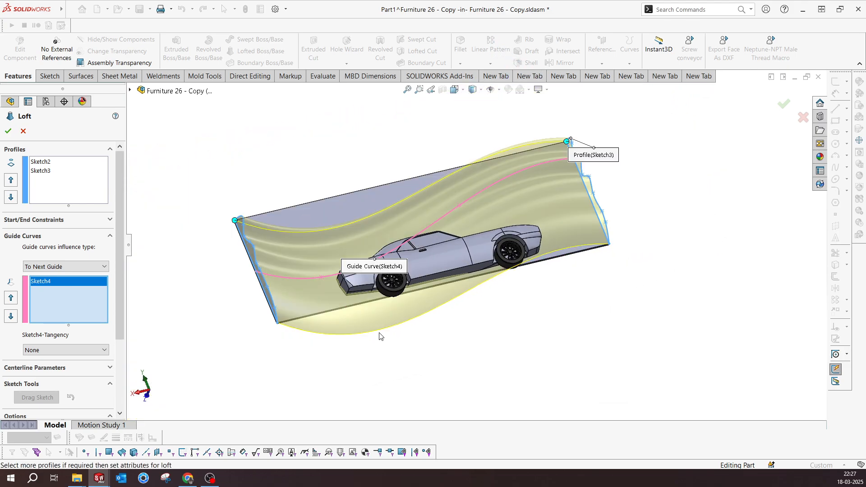
scroll(393, 229, "down", 3)
middle_click_drag(424, 245, 359, 253)
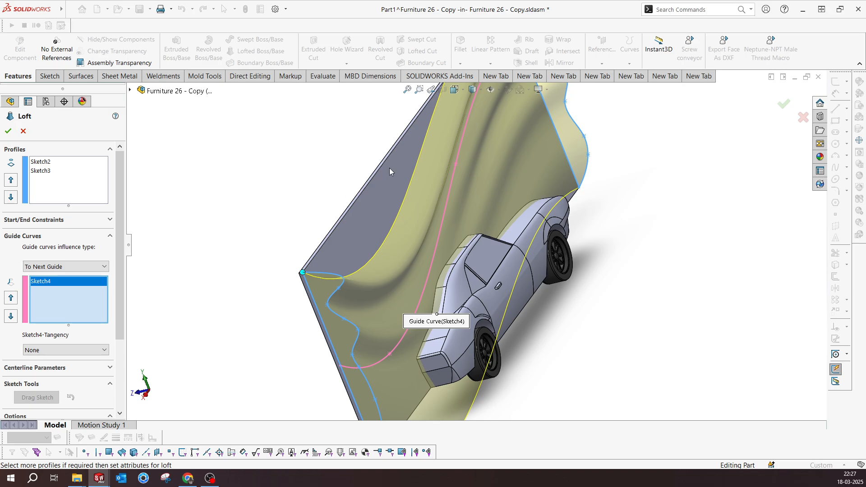
middle_click_drag(361, 263, 418, 353)
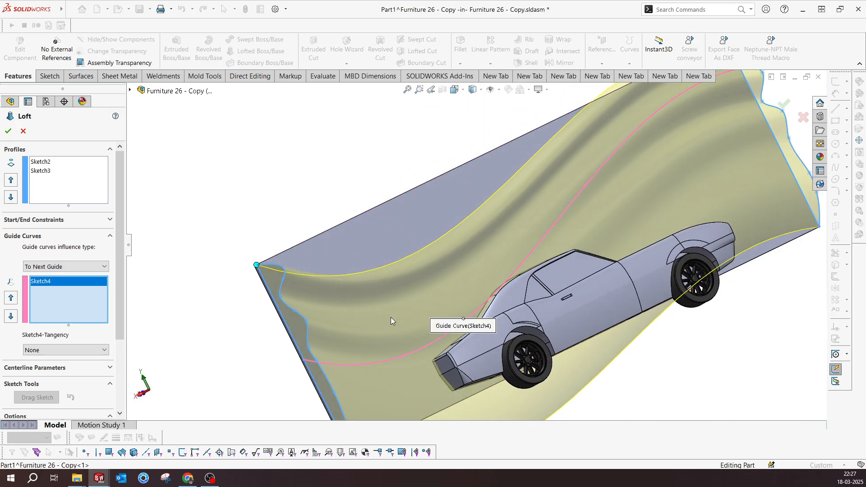
scroll(461, 266, "up", 3)
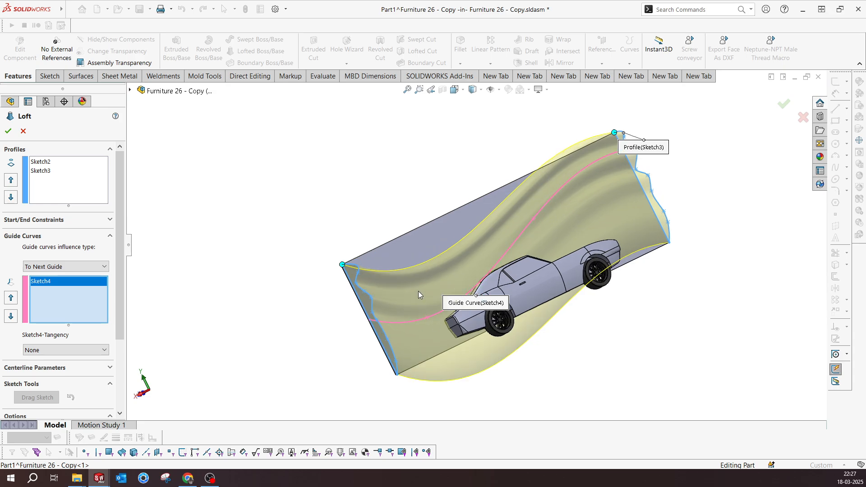
left_click(783, 106)
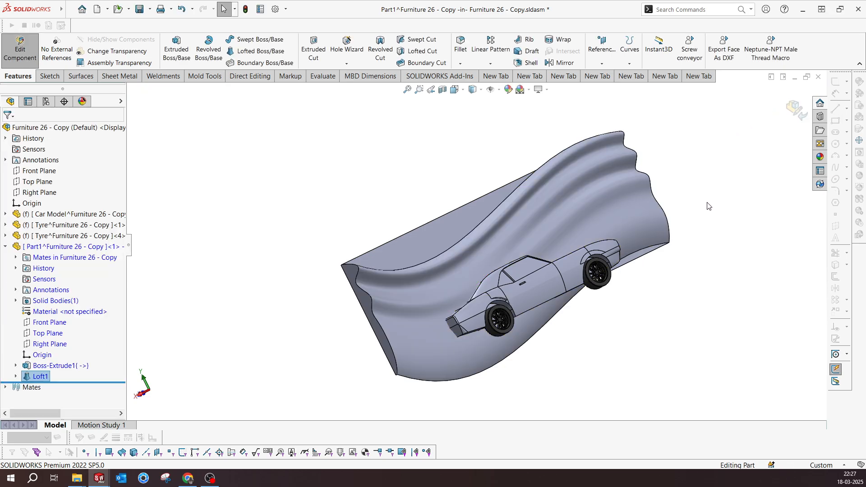
Edit the loft's rear-end profile sketch, pulling the inner spline point above the car roof closer to the wall, and exit
middle_click_drag(669, 211, 674, 125)
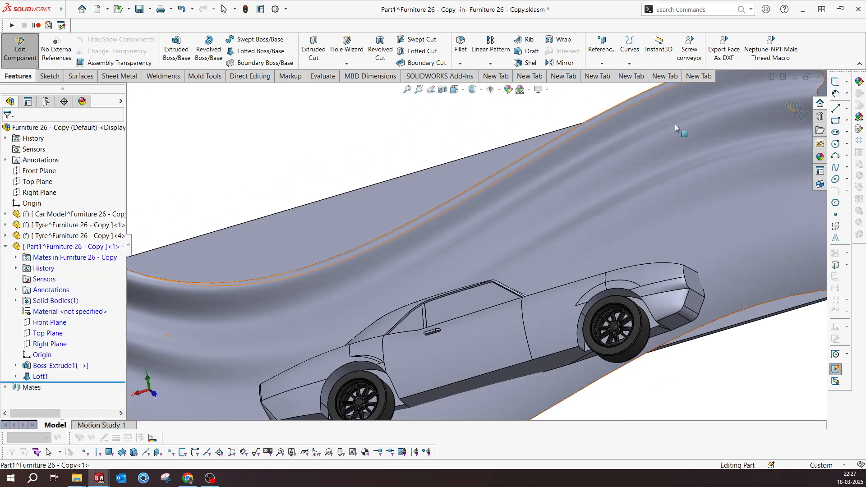
scroll(446, 267, "up", 5)
middle_click_drag(445, 270, 403, 239)
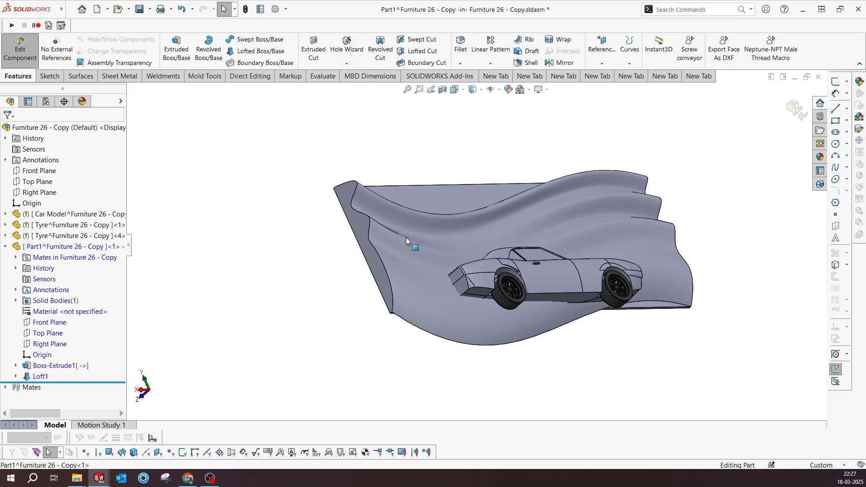
left_click(16, 376)
left_click(61, 376)
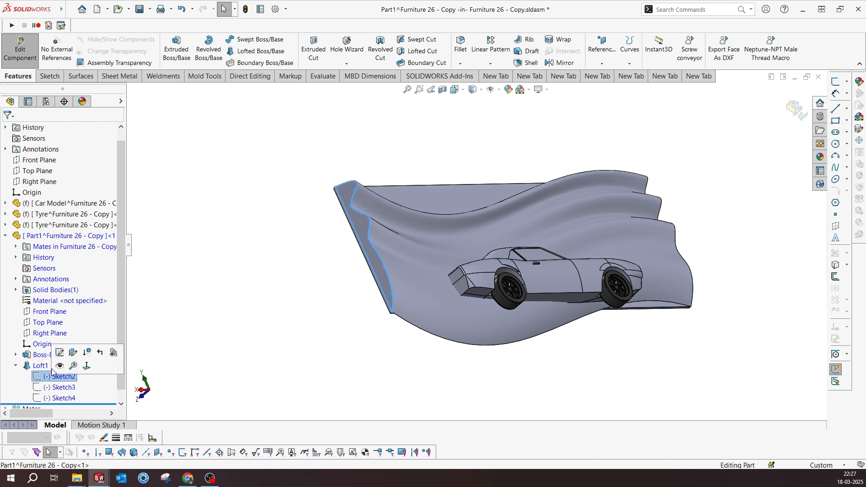
left_click(56, 350)
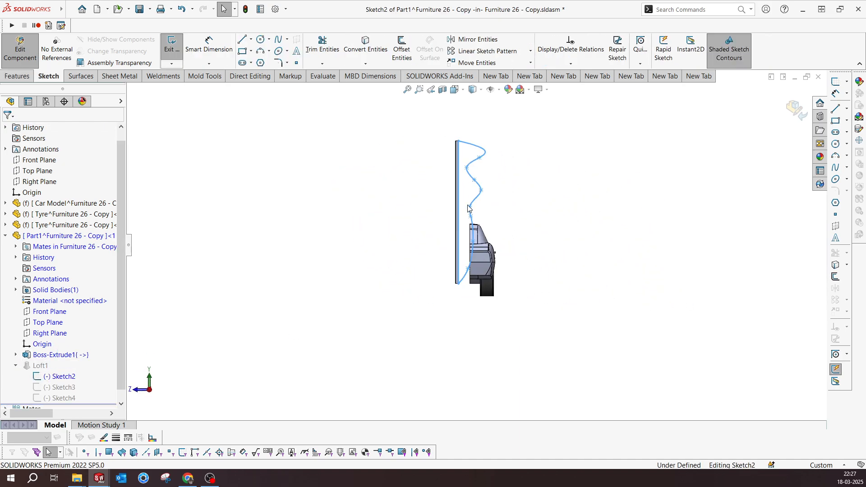
left_click_drag(472, 209, 461, 210)
left_click(560, 211)
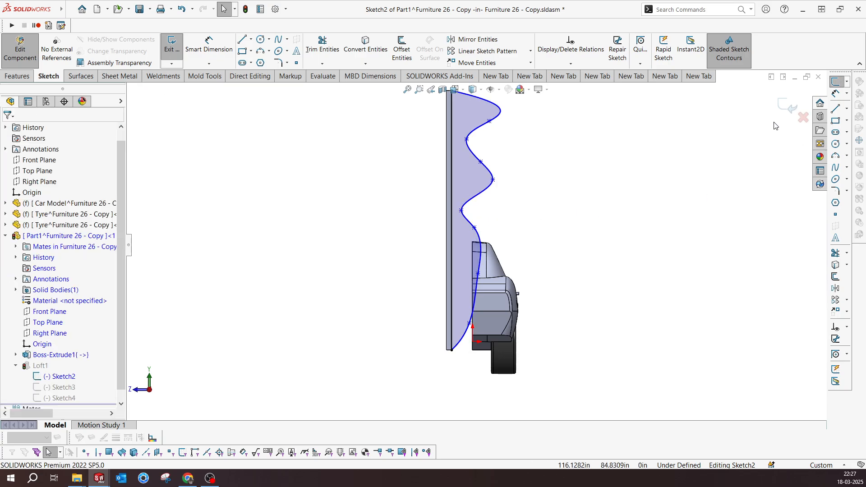
left_click(786, 106)
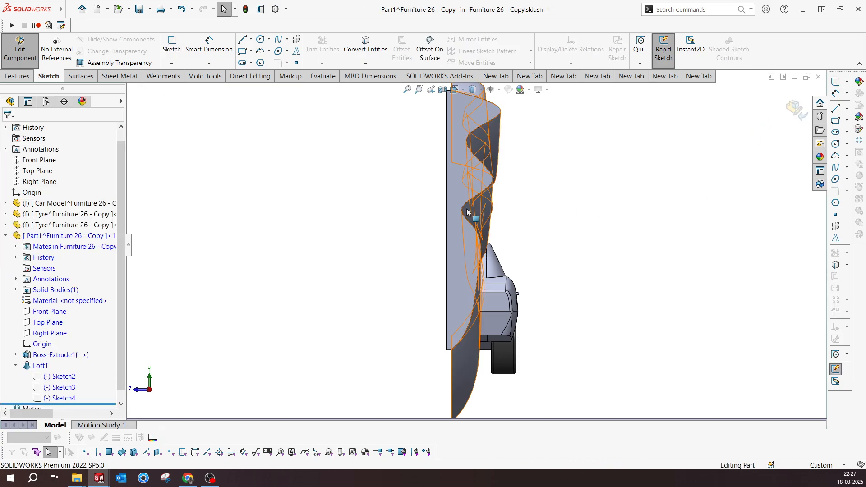
Edit the loft's guide sketch, raising the low rear point, lowering the front endpoint, moving the middle point slightly rearward, and exit
scroll(532, 248, "up", 4)
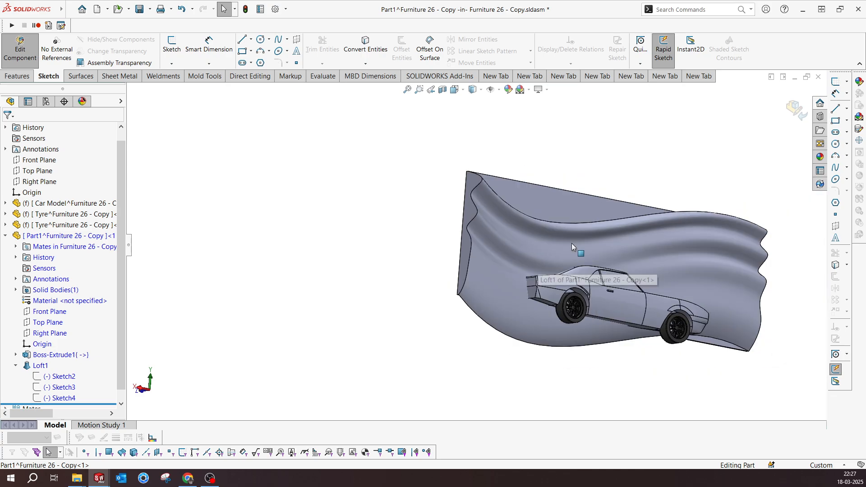
scroll(559, 238, "down", 6)
left_click(58, 387)
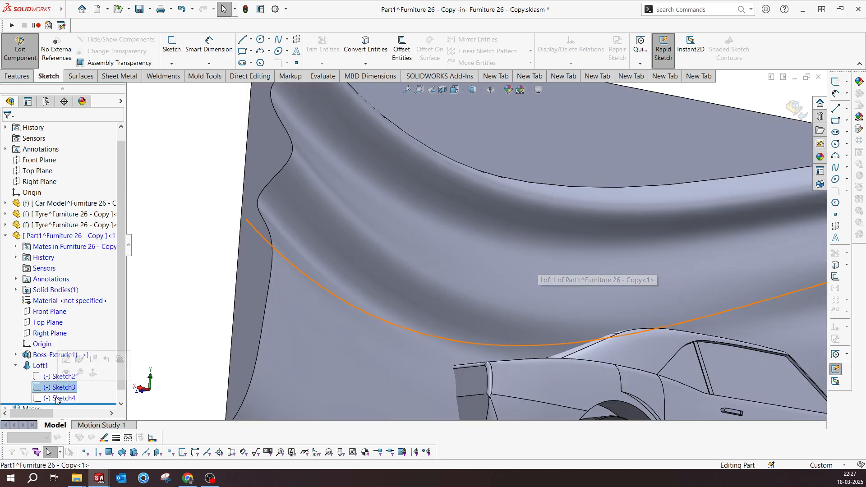
left_click(58, 398)
left_click(65, 374)
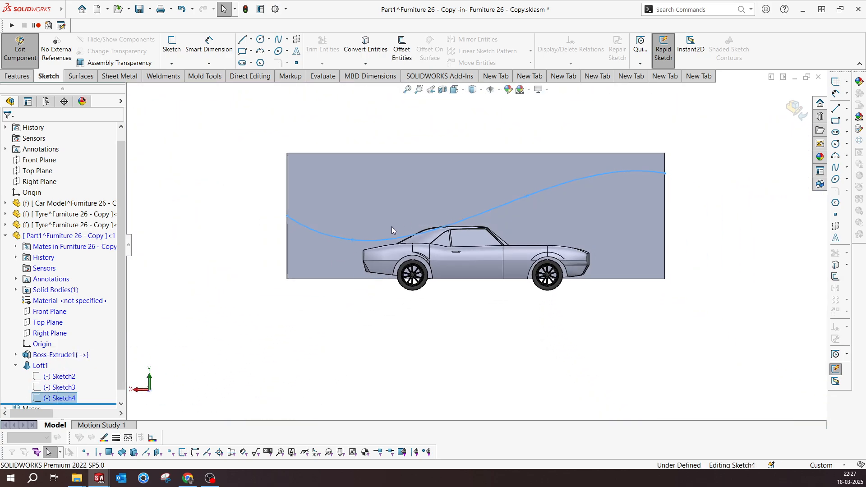
mouse_move(369, 223)
left_mouse_down()
mouse_move(371, 212)
mouse_move(378, 230)
left_mouse_up()
left_click_drag(667, 176, 664, 188)
mouse_move(525, 195)
left_mouse_down()
mouse_move(518, 188)
mouse_move(508, 193)
left_mouse_up()
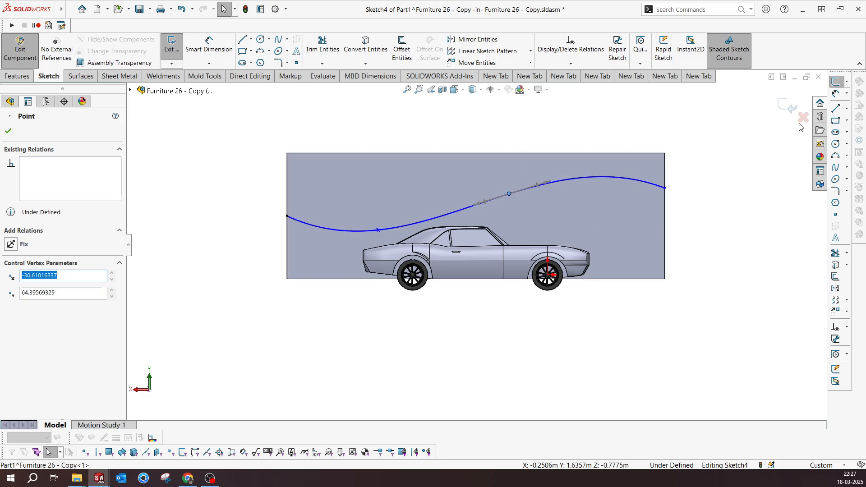
left_click(787, 104)
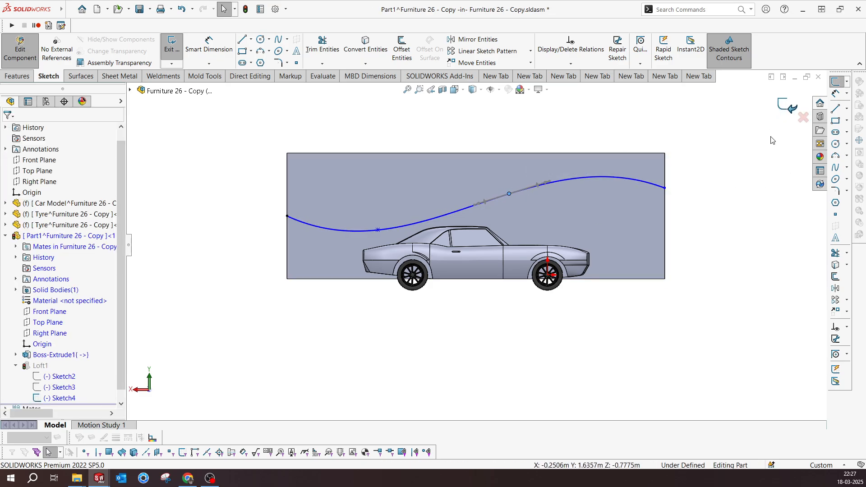
mouse_move(452, 234)
middle_mouse_down()
mouse_move(483, 321)
mouse_move(468, 226)
mouse_move(471, 243)
mouse_move(532, 262)
mouse_move(467, 274)
mouse_move(483, 237)
mouse_move(541, 271)
middle_mouse_up()
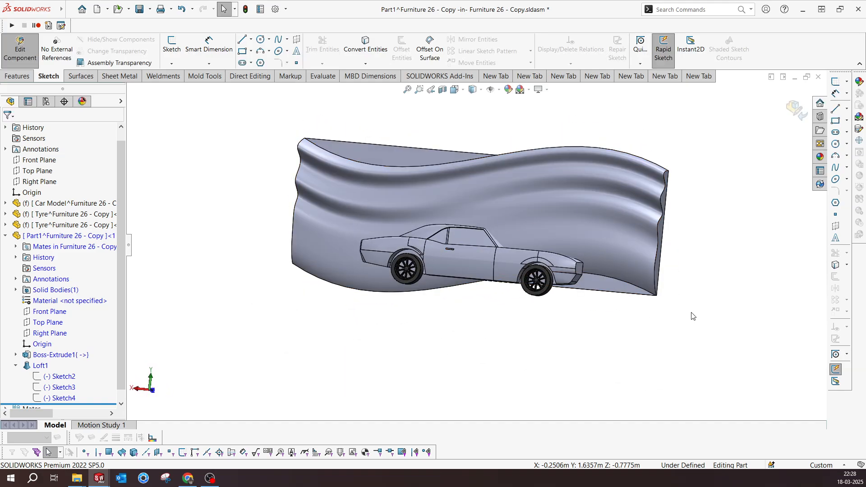
middle_click_drag(473, 217, 368, 212)
left_click(391, 160)
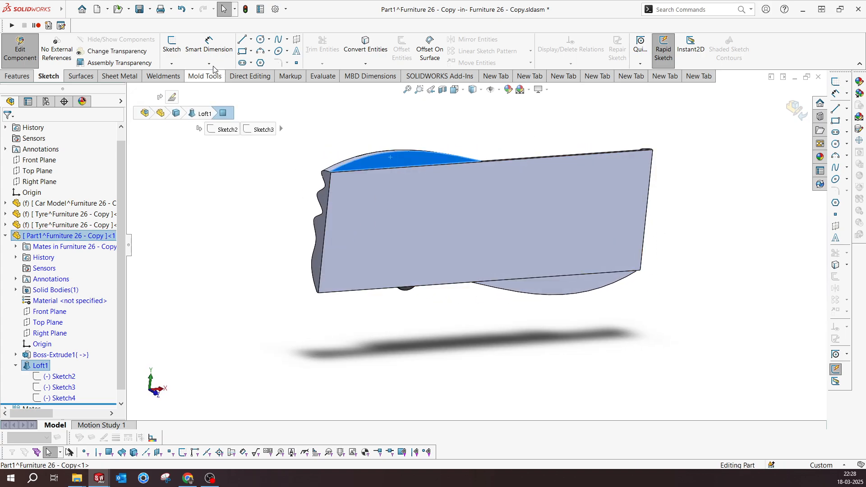
left_click(232, 75)
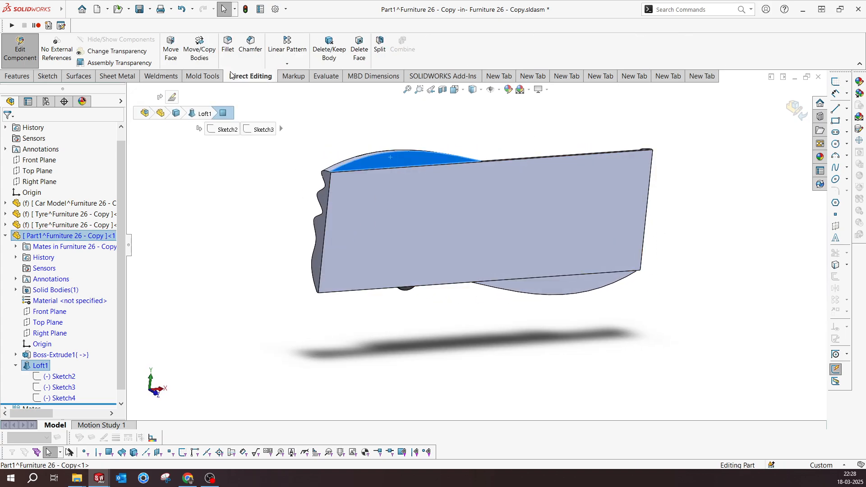
left_click(170, 48)
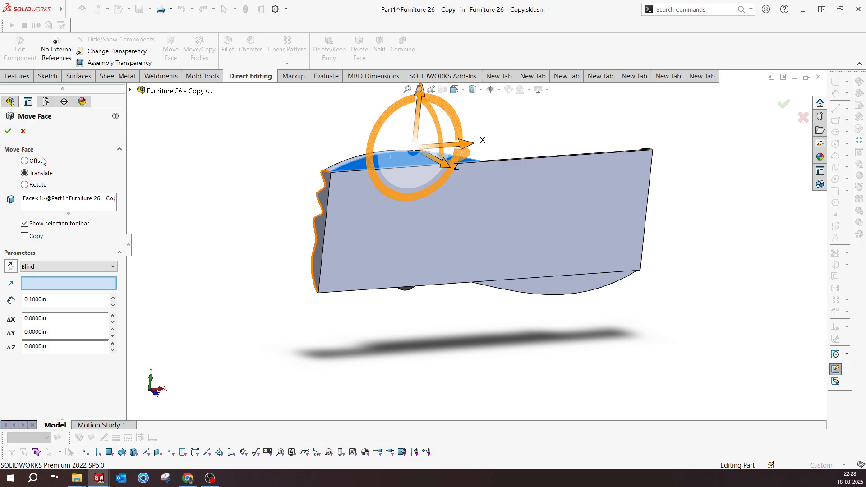
left_click(25, 160)
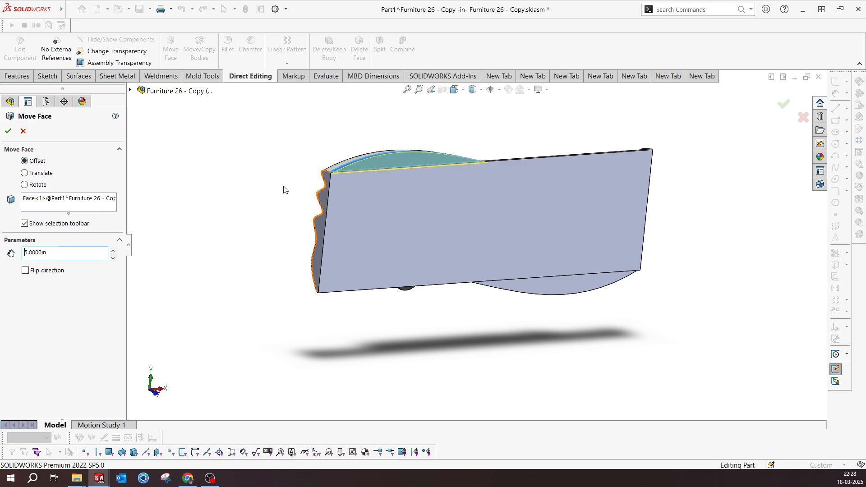
left_click(24, 131)
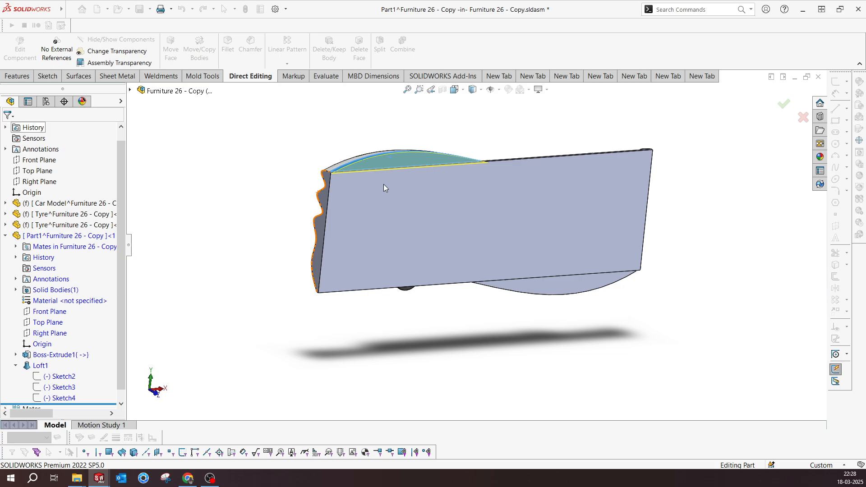
Start a sketch on the loft's exposed back face above the wall and convert the outlines of the upper and lower overhangs
left_click(386, 158)
left_click(426, 132)
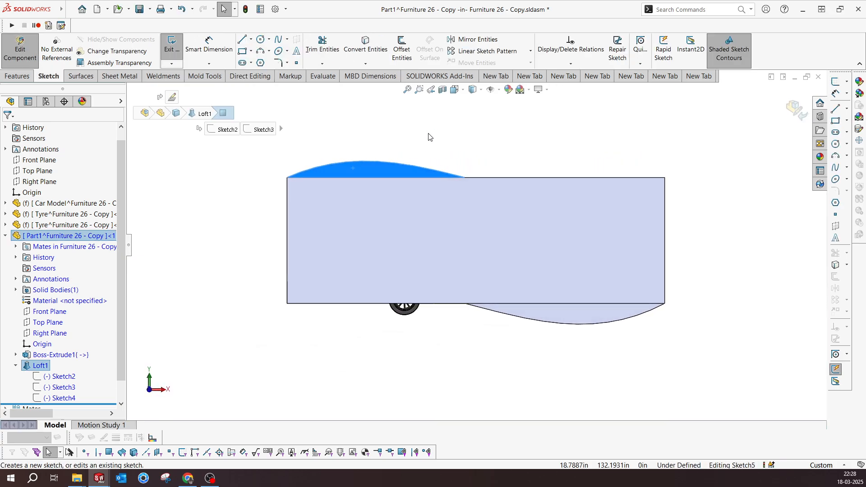
left_click(378, 54)
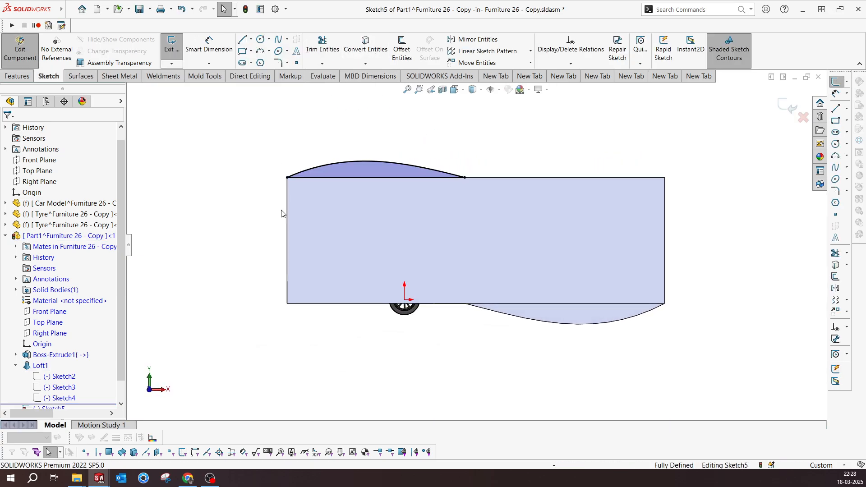
left_click(569, 318)
left_click(365, 45)
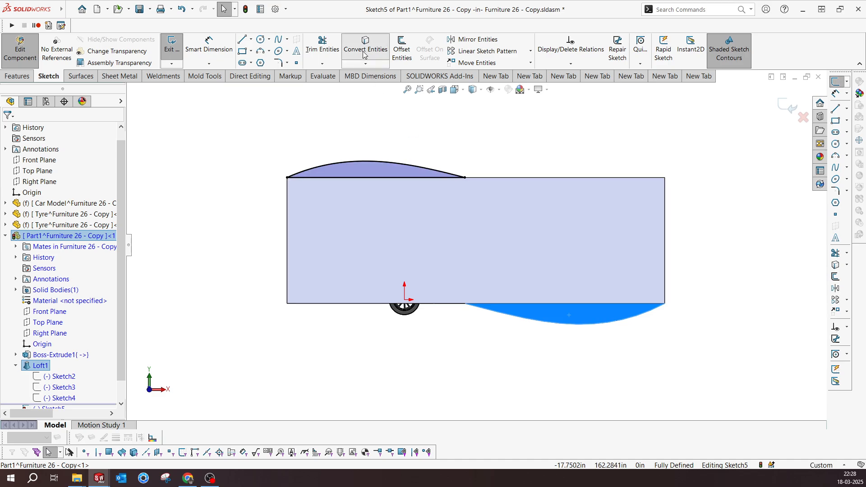
Cut away the upper and lower loft overhangs with an Extruded Cut of the converted outlines, set to Through All - Both
middle_click_drag(478, 201, 500, 222)
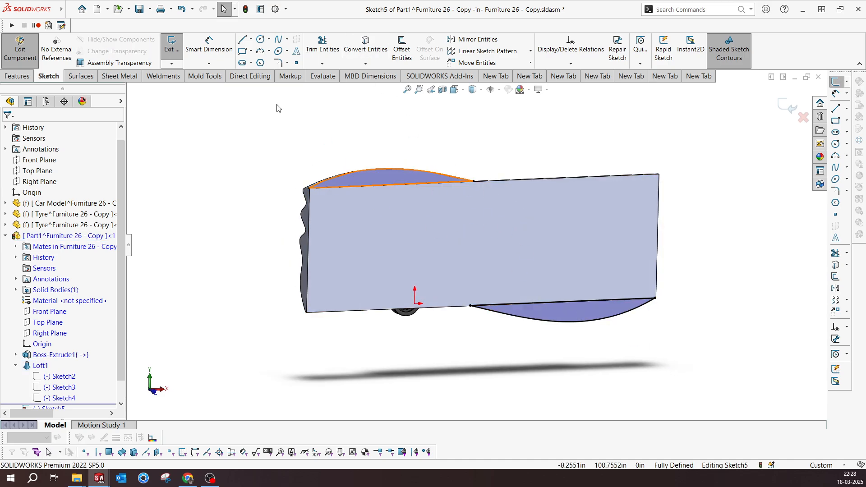
left_click(18, 76)
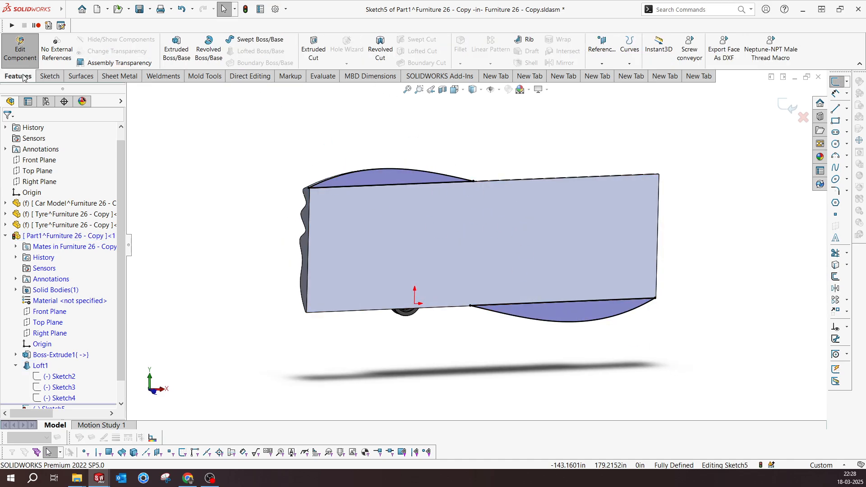
left_click(318, 59)
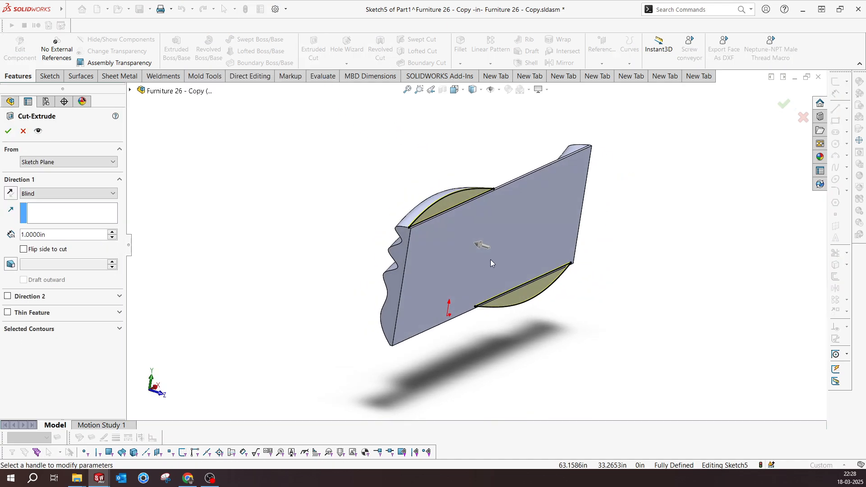
left_click_drag(479, 250, 272, 280)
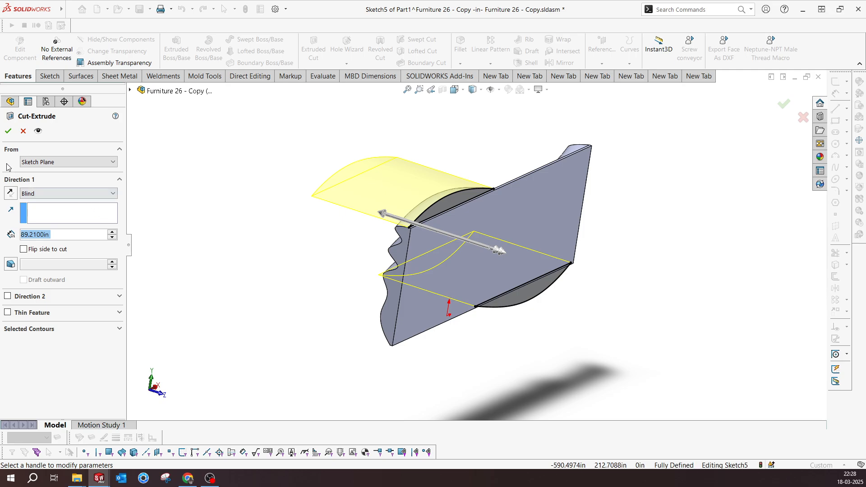
left_click(37, 196)
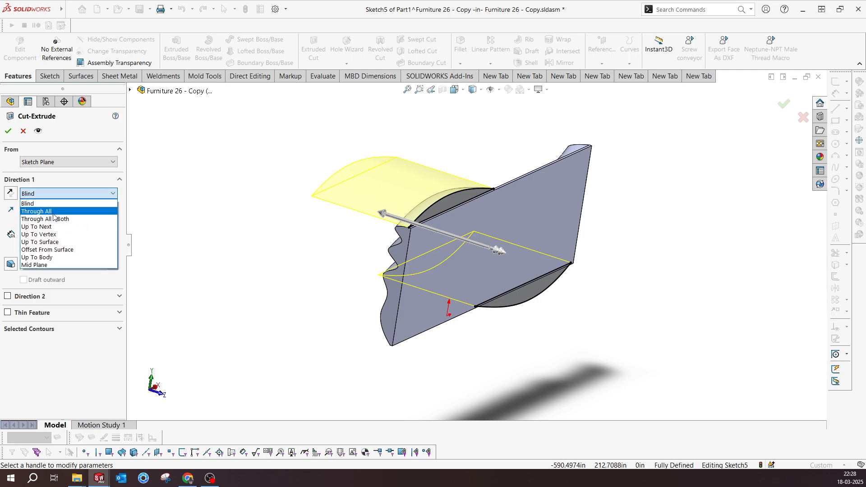
left_click(39, 218)
left_click(8, 132)
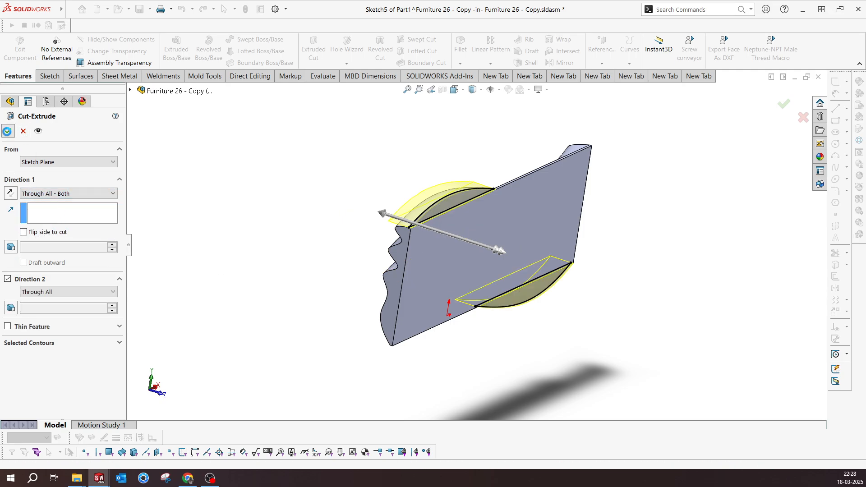
Start a sketch on the wall's flat face toward the car and draw a full-height corner rectangle extending past both car ends
middle_click_drag(466, 189, 491, 247)
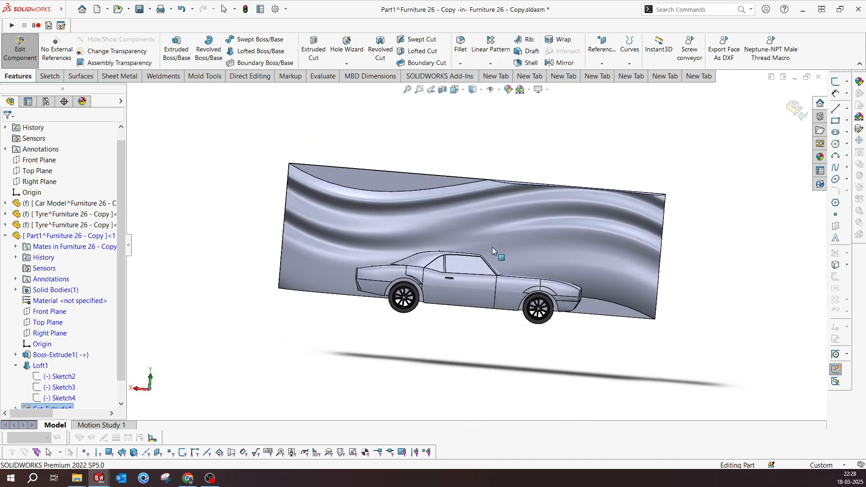
key("ctrl+space")
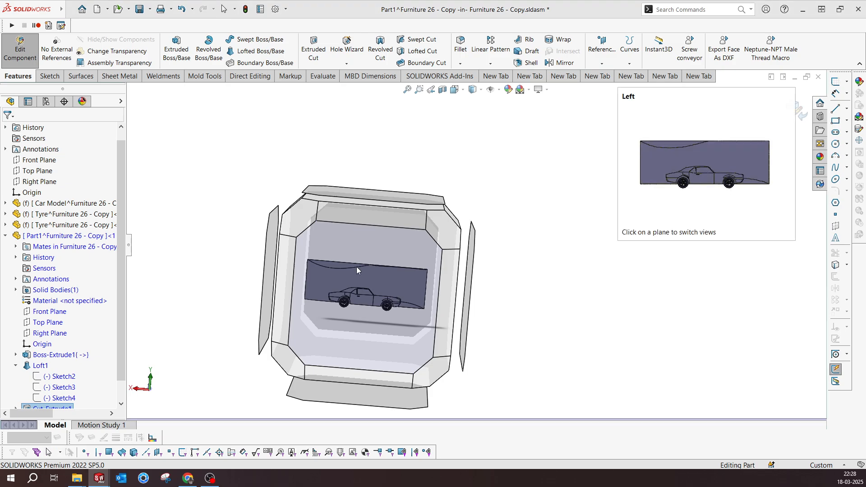
left_click(356, 266)
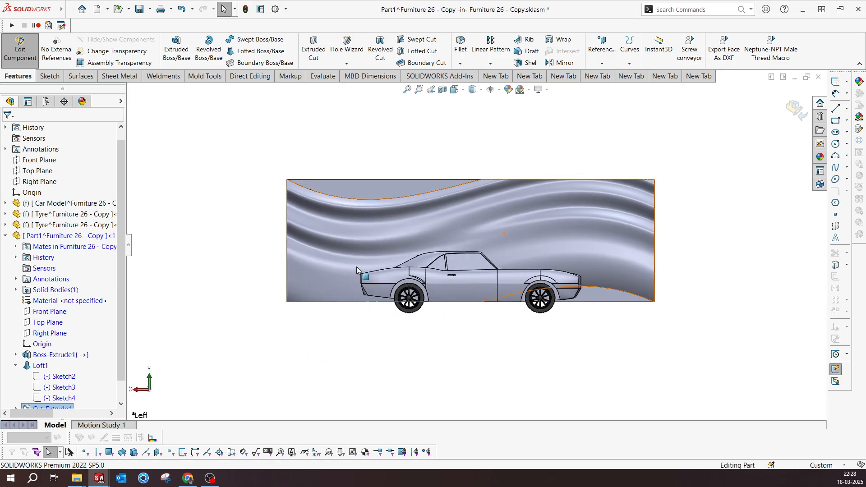
left_click(364, 196)
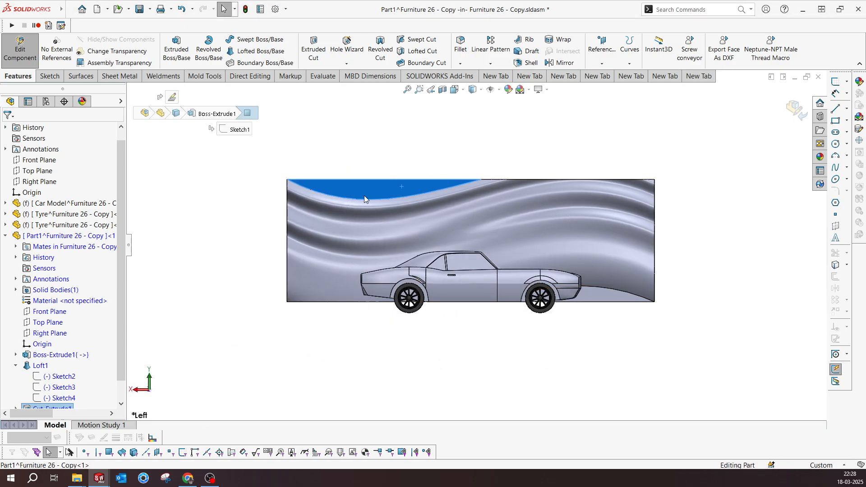
left_click(351, 186)
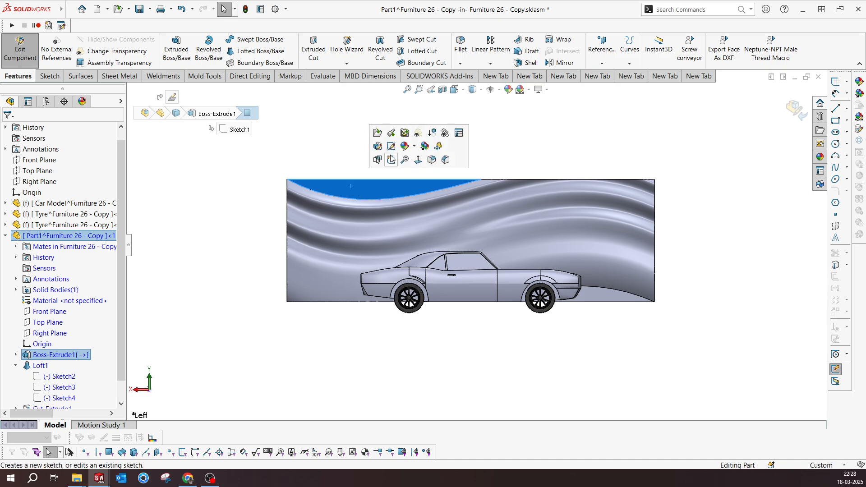
left_click(391, 159)
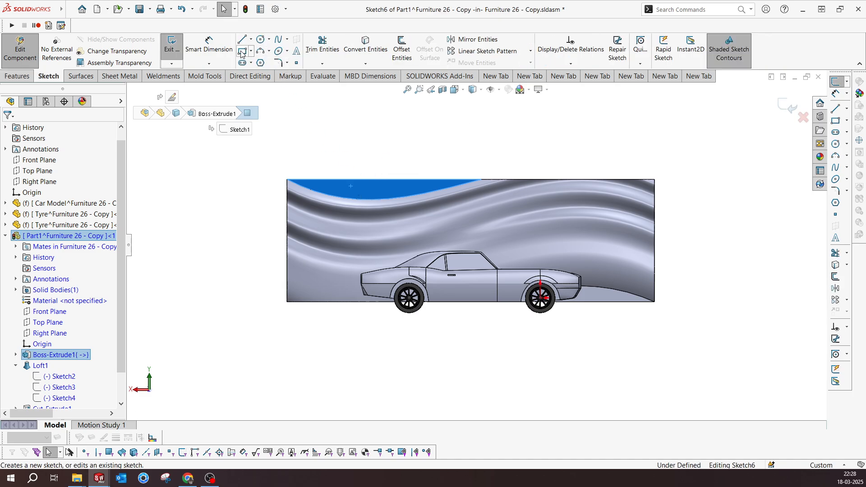
left_click(242, 52)
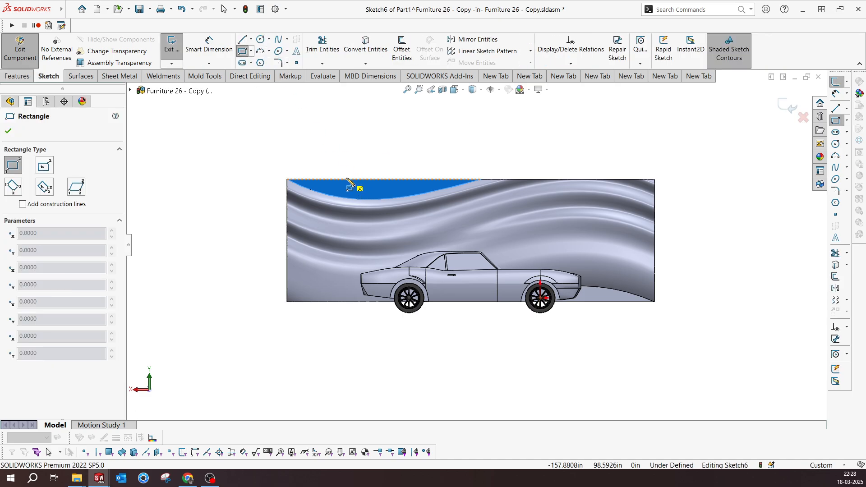
left_click(347, 179)
left_click(604, 302)
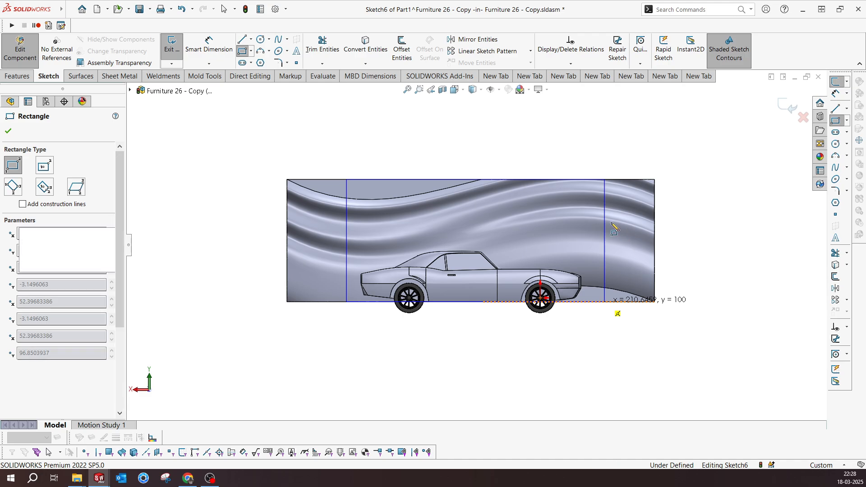
key("Escape")
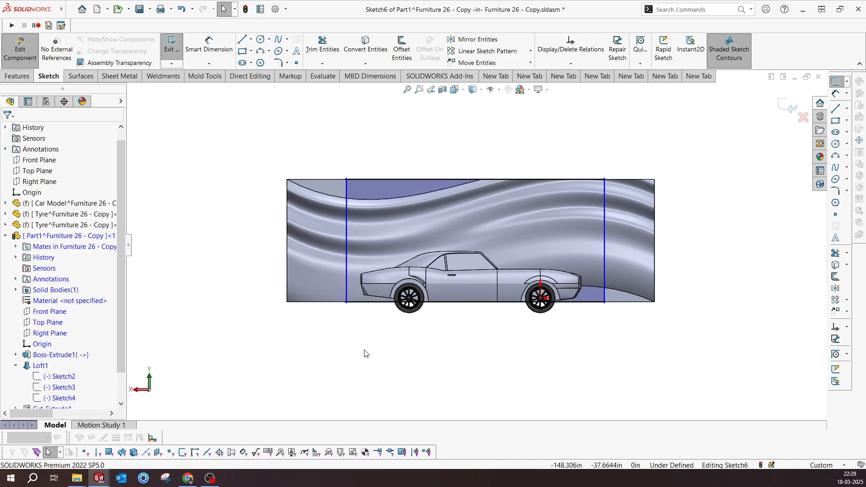
Dimension the rectangle's vertical side behind the car 20 in from the car's rear end
right_click_drag(364, 350, 359, 196)
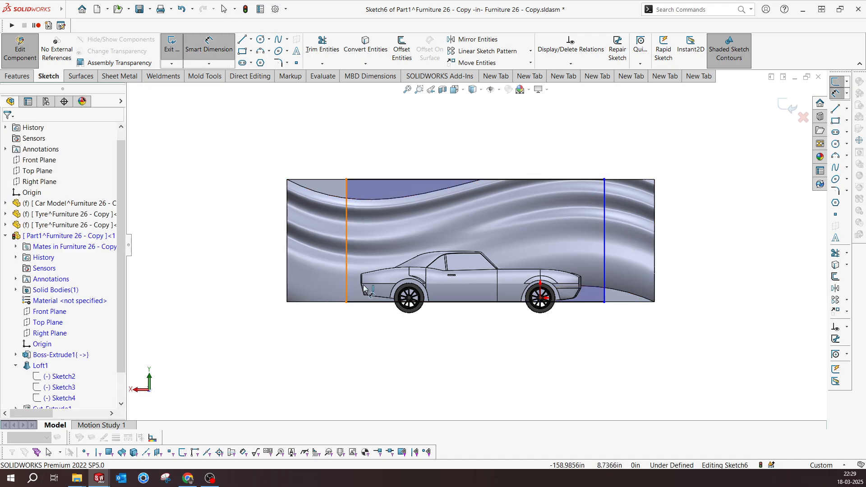
left_click(347, 290)
scroll(354, 293, "down", 5)
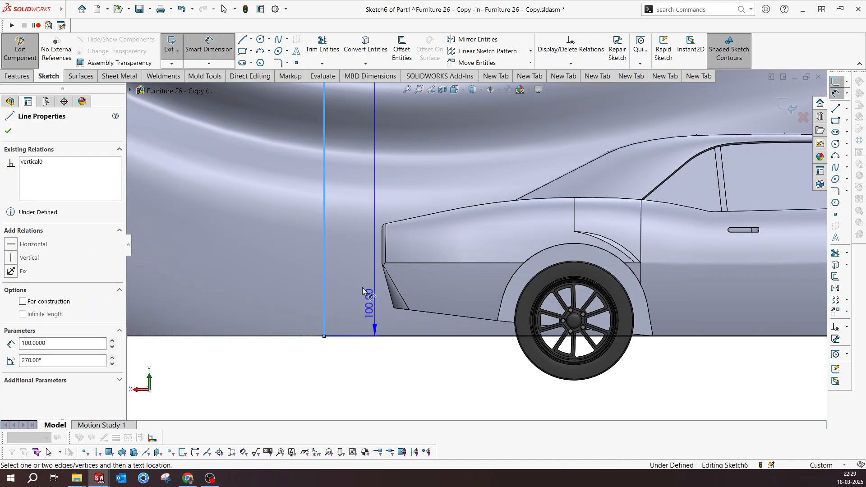
left_click(383, 259)
scroll(381, 342, "up", 3)
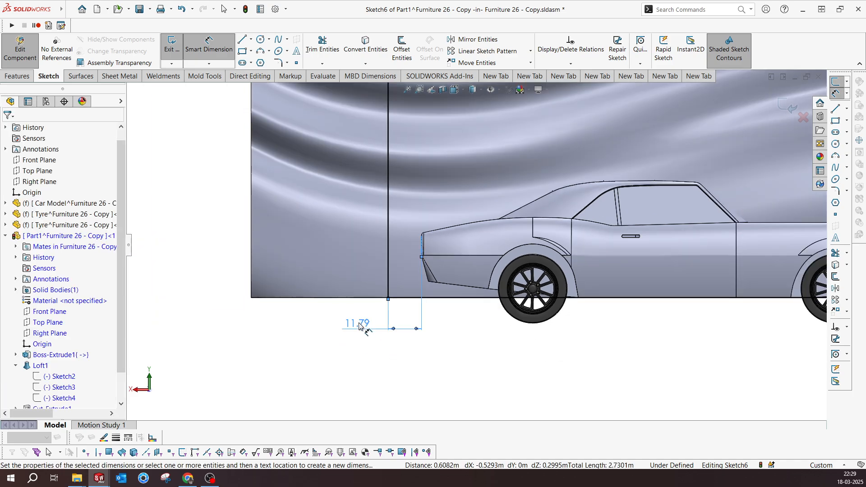
left_click(360, 325)
type("20")
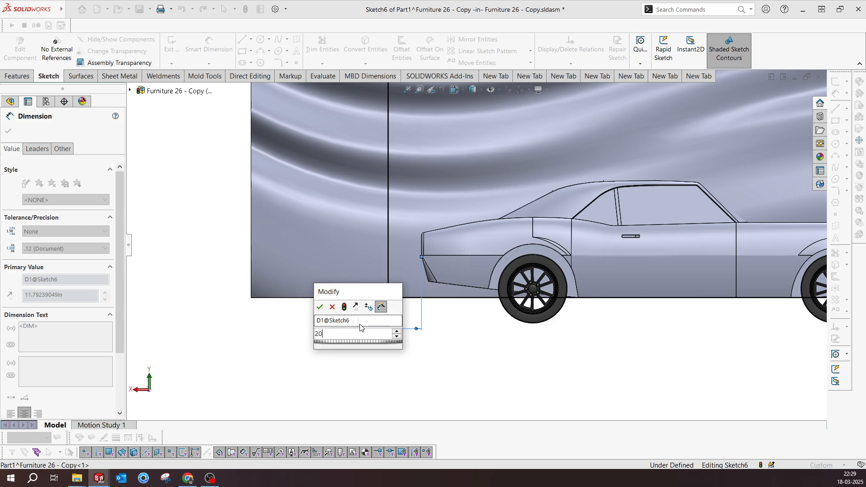
key("Return")
key("f")
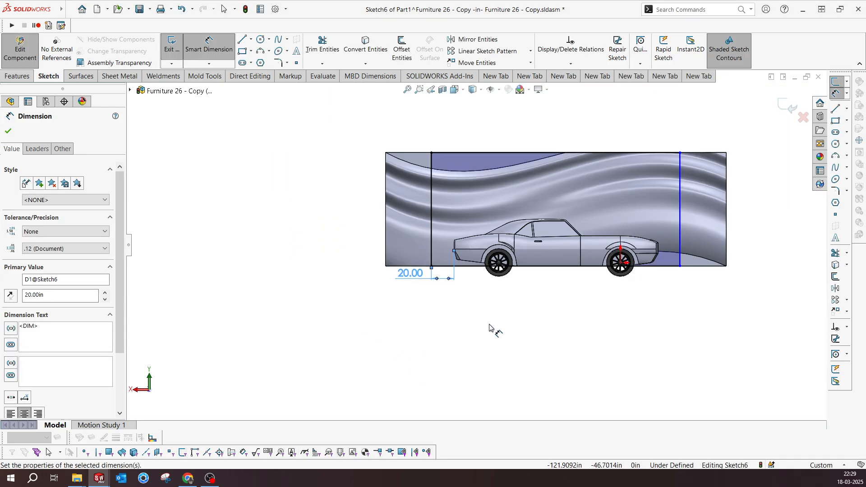
scroll(517, 241, "down", 2)
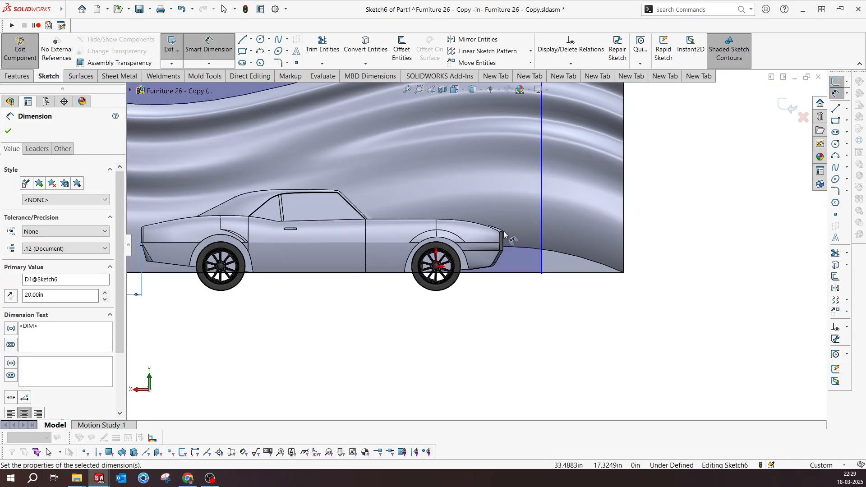
key("Escape")
left_click(504, 233)
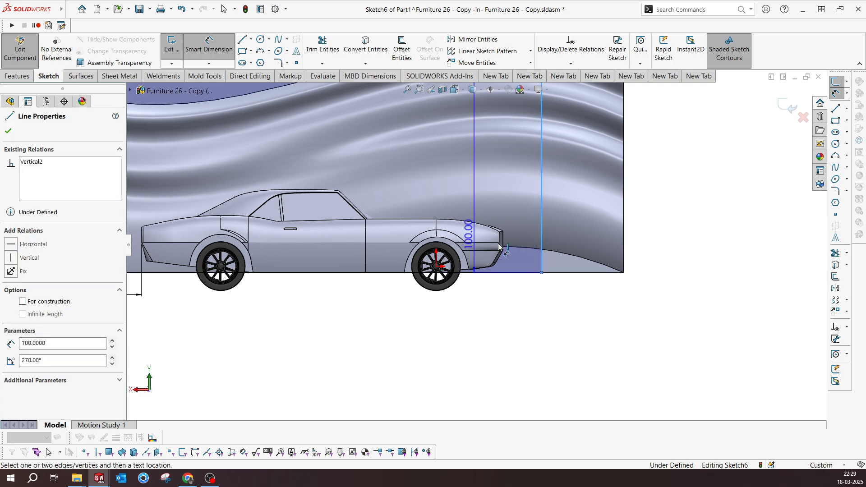
scroll(504, 233, "down", 4)
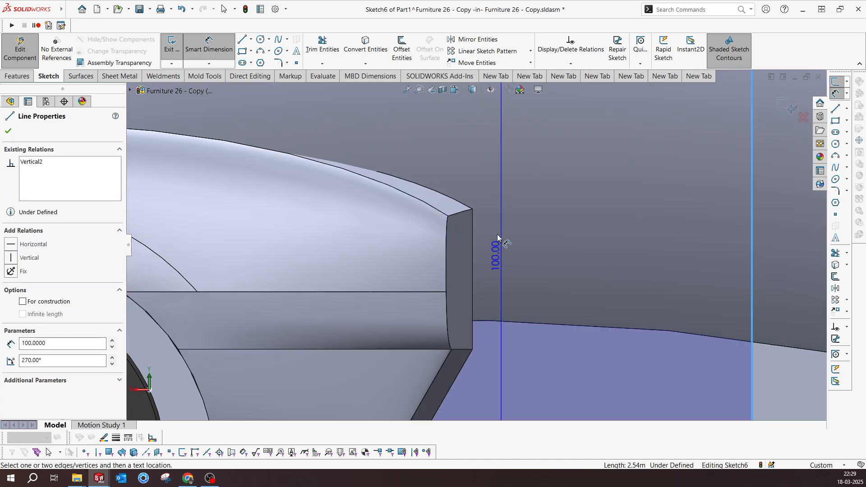
left_click(472, 208)
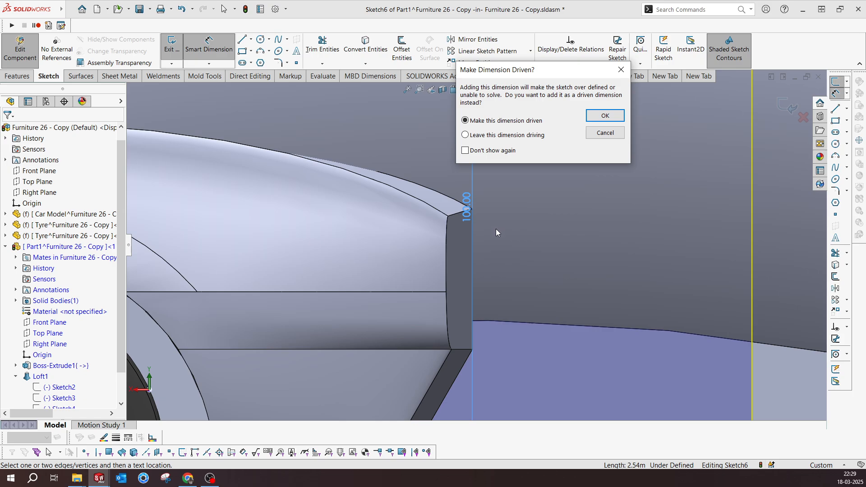
left_click(617, 117)
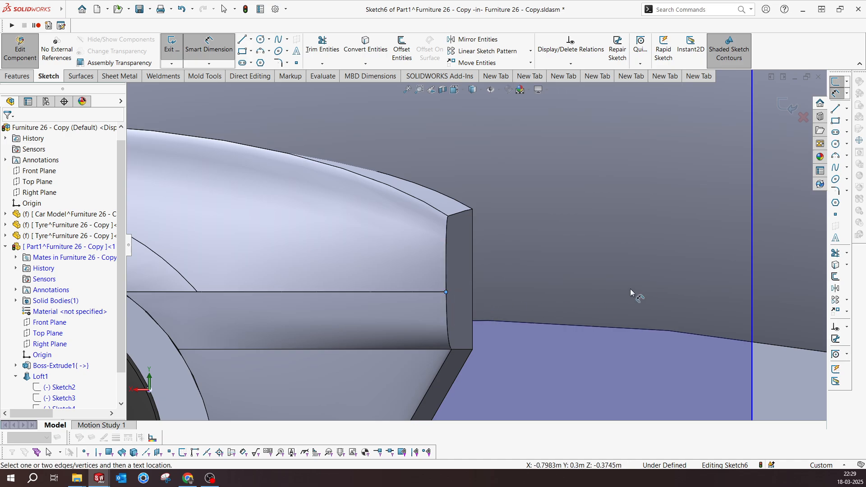
Dimension the rectangle's vertical side ahead of the car 20 in from the vertex on the car's front end
left_click(751, 291)
scroll(571, 325, "up", 5)
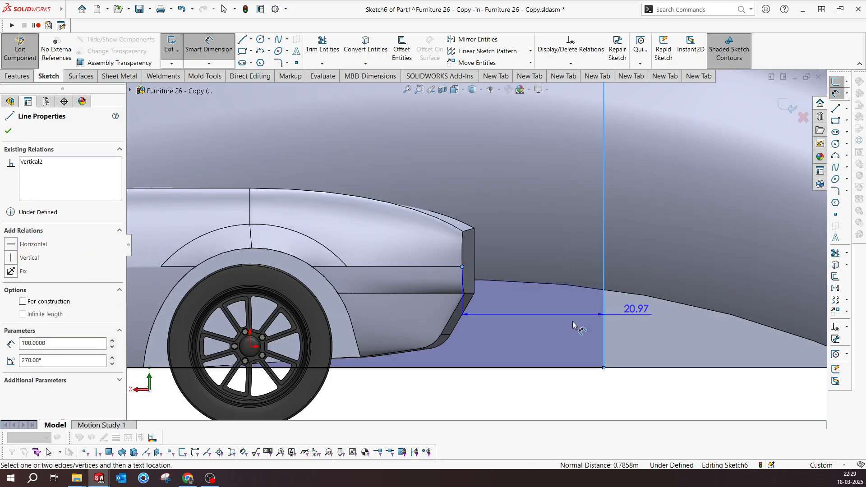
left_click(491, 335)
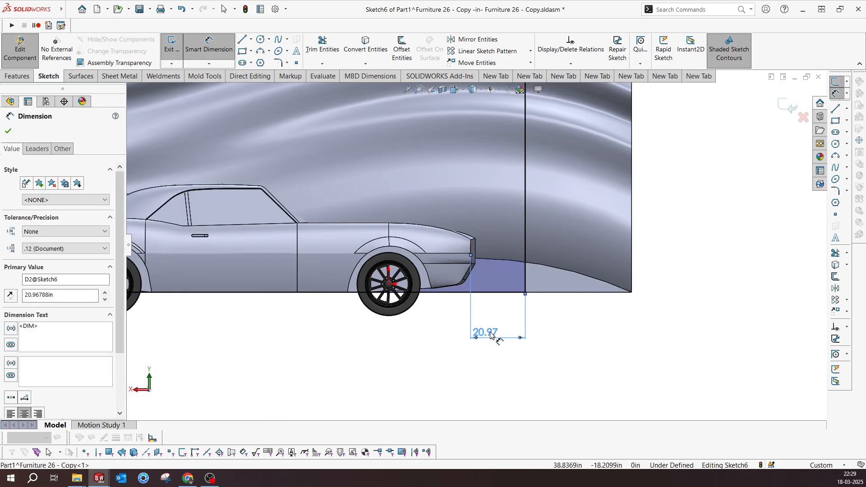
key("Return")
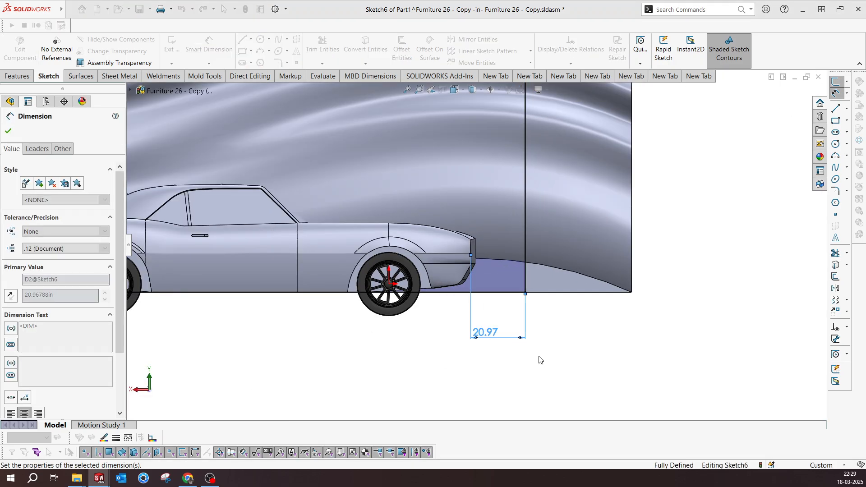
Extrude-cut everything outside the rectangle using Through All - Both with the side to cut flipped
scroll(533, 241, "up", 5)
scroll(430, 240, "down", 2)
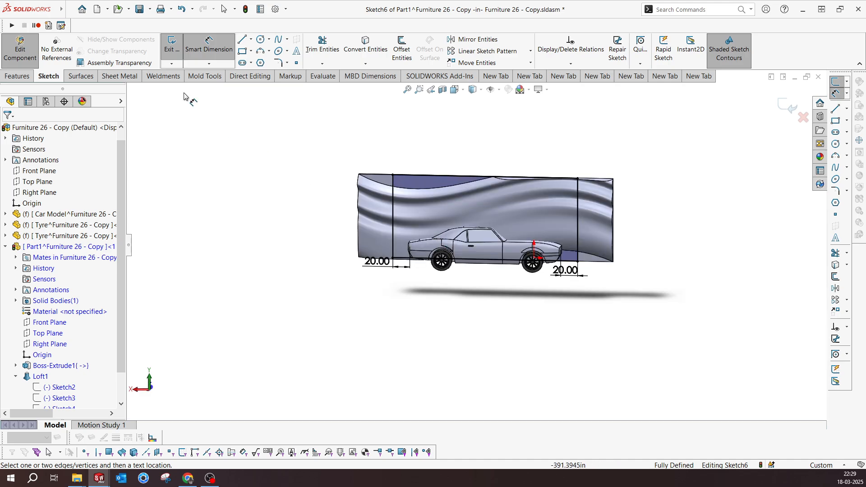
left_click(17, 76)
left_click(317, 41)
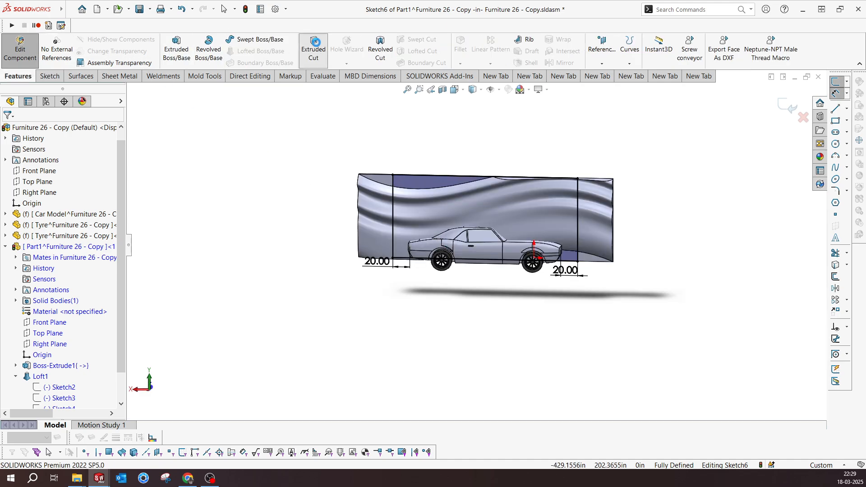
left_click(65, 194)
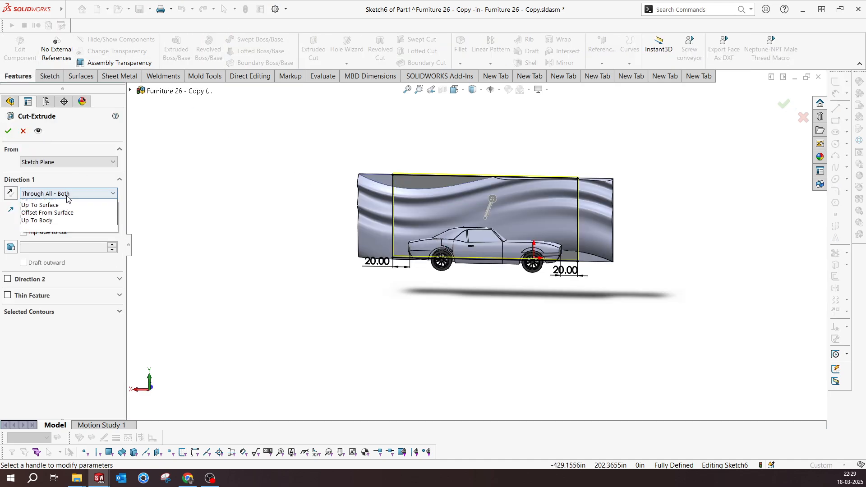
left_click(64, 195)
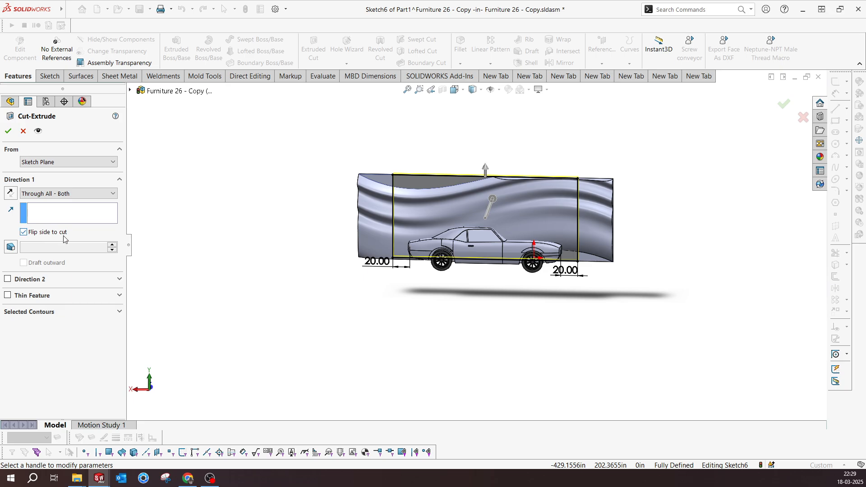
left_click(8, 131)
scroll(483, 203, "down", 2)
middle_click_drag(483, 203, 451, 239)
scroll(52, 338, "down", 2)
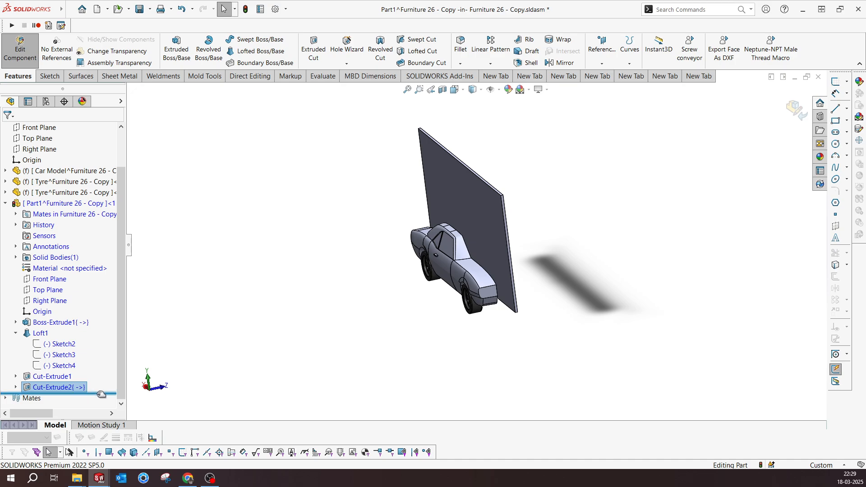
left_click(55, 388)
left_click(63, 357)
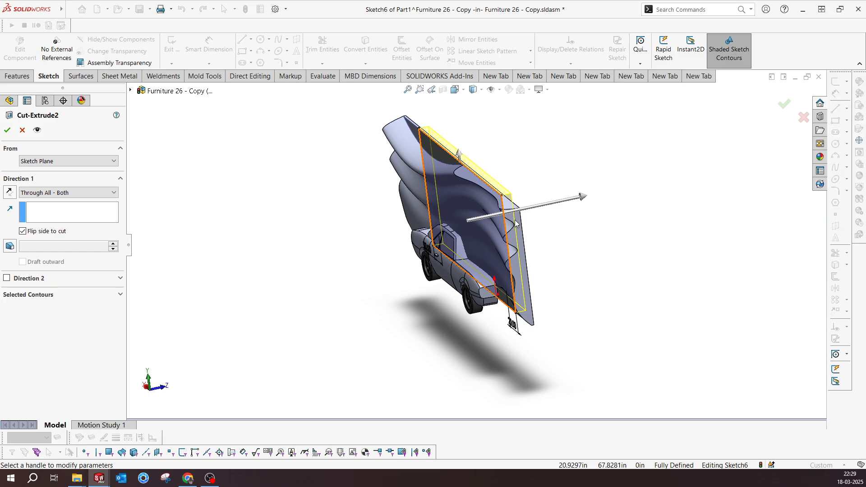
middle_click_drag(492, 210, 506, 231)
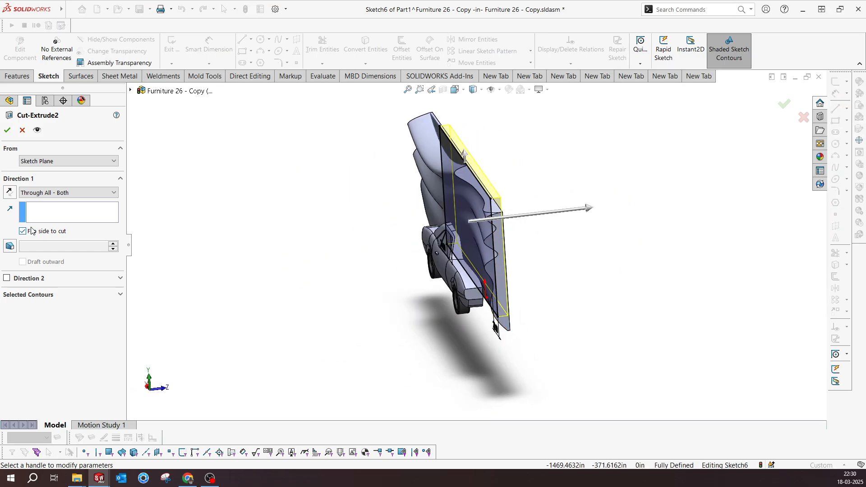
left_click(22, 131)
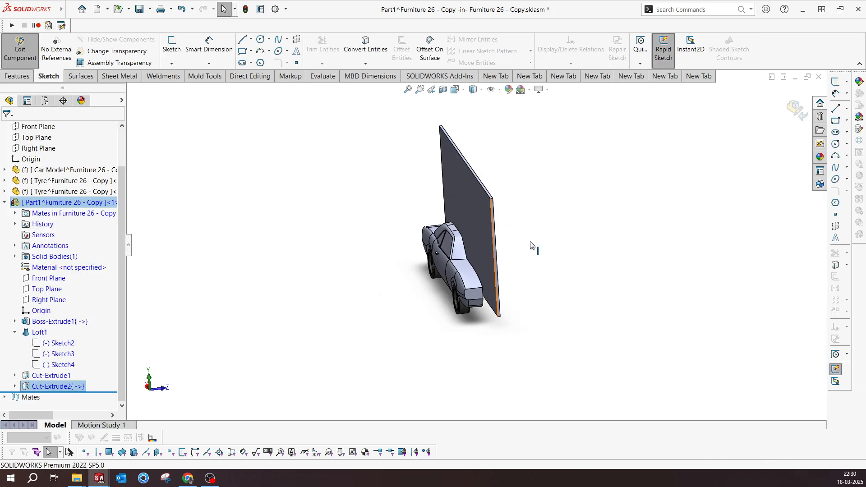
Edit the sketch of the last wall cut, draw a larger corner rectangle enclosing the whole wall, and exit the sketch
middle_click_drag(532, 244, 489, 254)
left_click(15, 386)
left_click(57, 396)
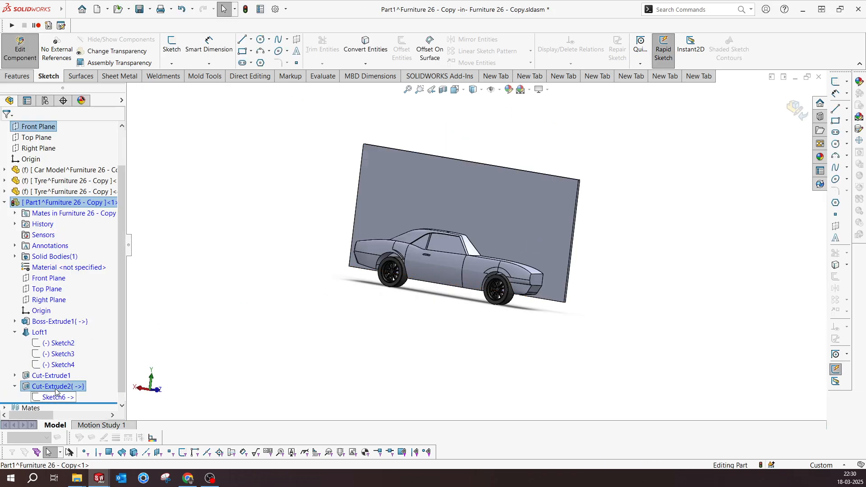
right_click(54, 397)
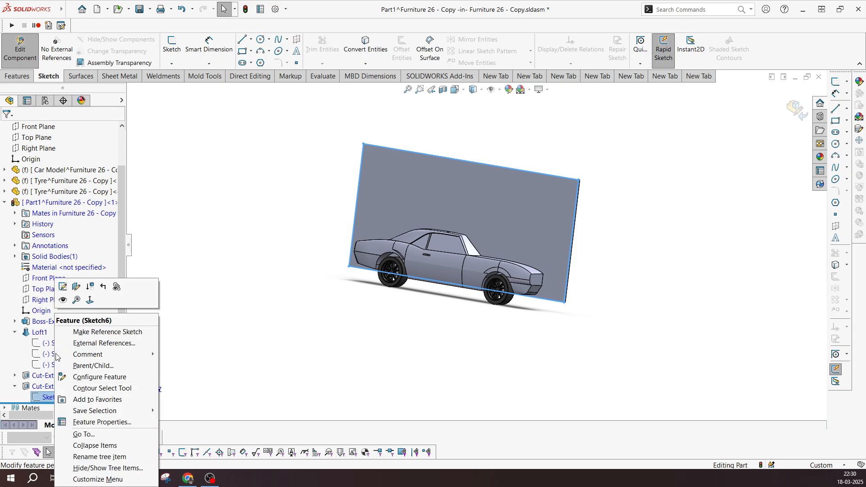
left_click(63, 286)
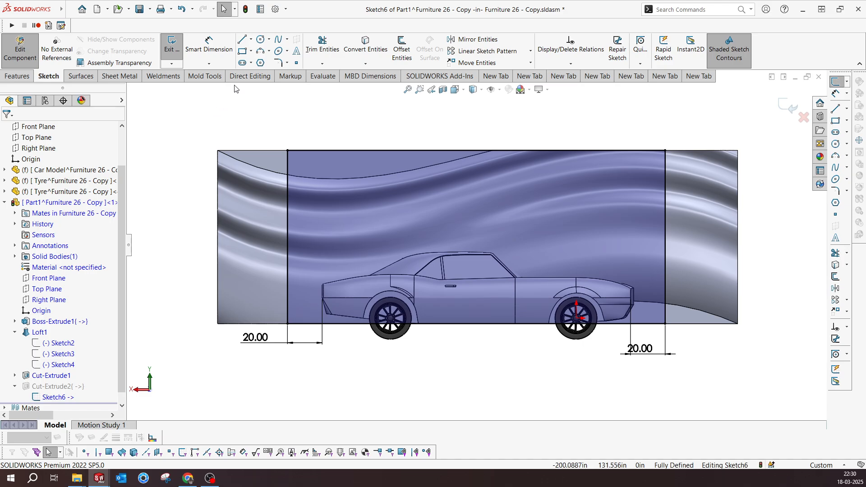
left_click(200, 117)
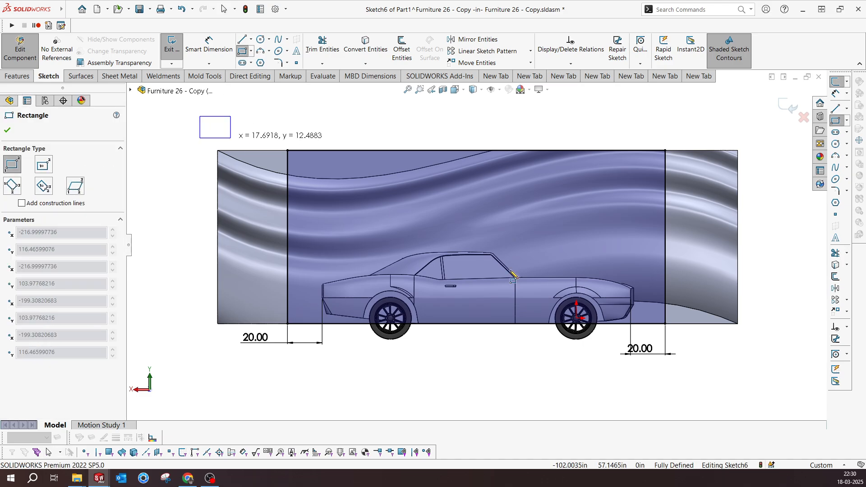
left_click(779, 373)
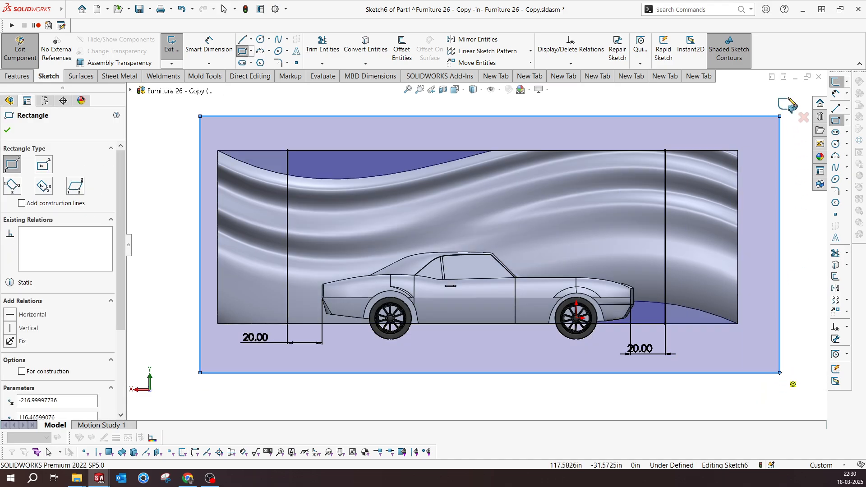
key("Escape")
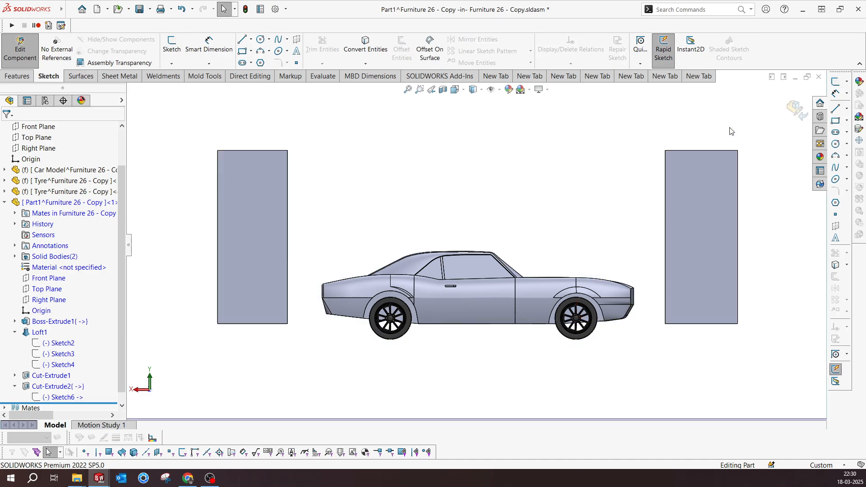
Edit the wall cut to use the region between the two rectangles as its contour, with flip side to cut turned off
left_click(63, 397)
left_click(46, 356)
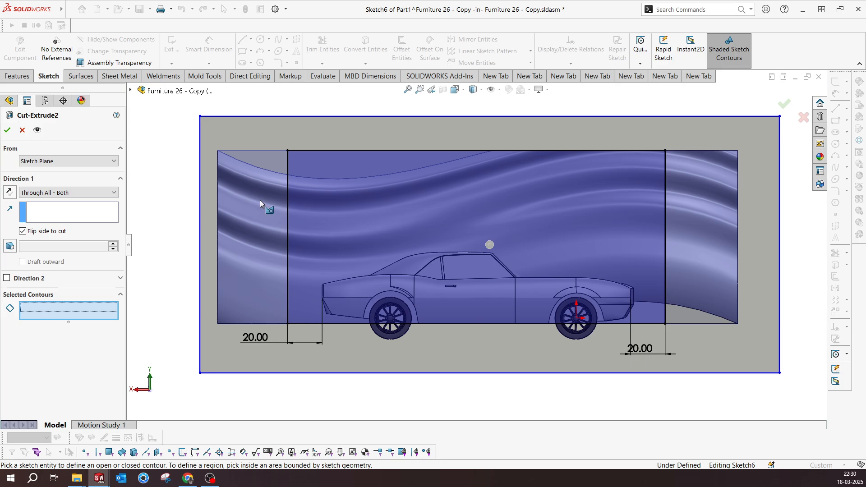
left_click(269, 135)
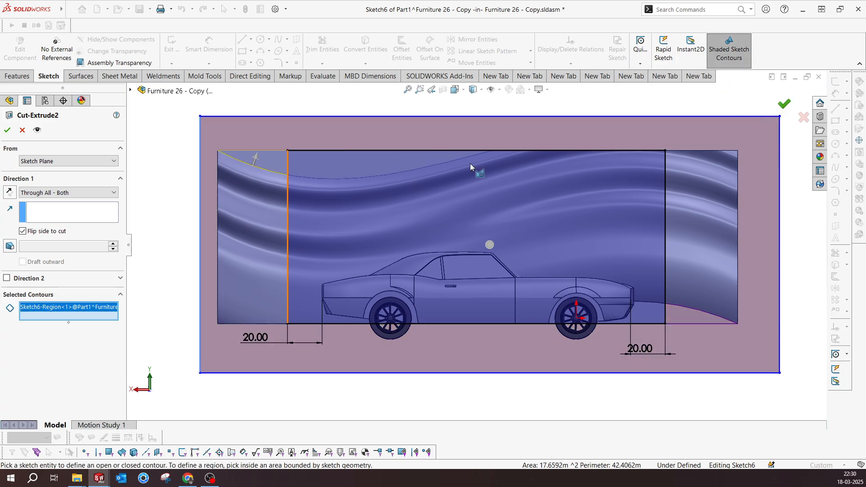
left_click(49, 233)
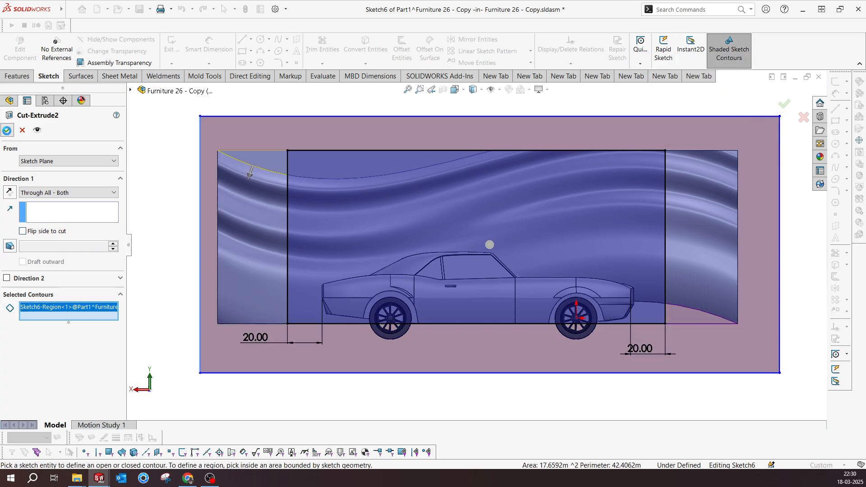
left_click(7, 130)
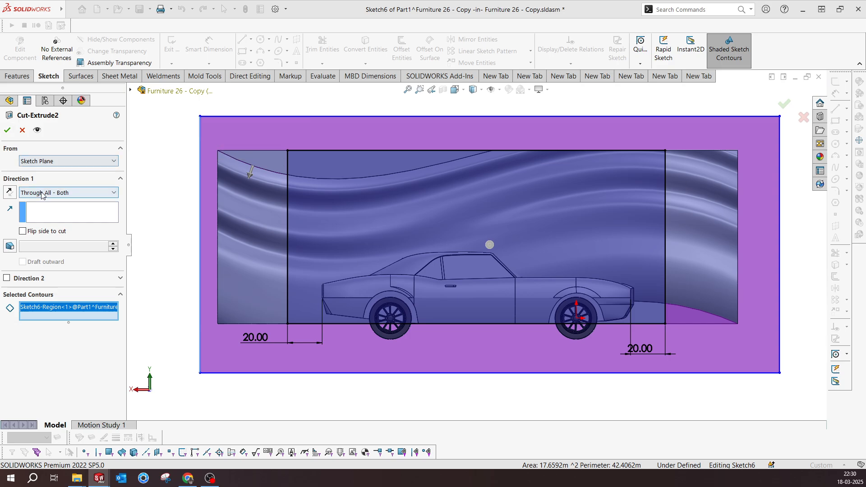
Change the wall cut's end condition to Mid Plane and apply it
left_click(67, 192)
left_click(27, 200)
middle_click_drag(418, 202, 360, 223)
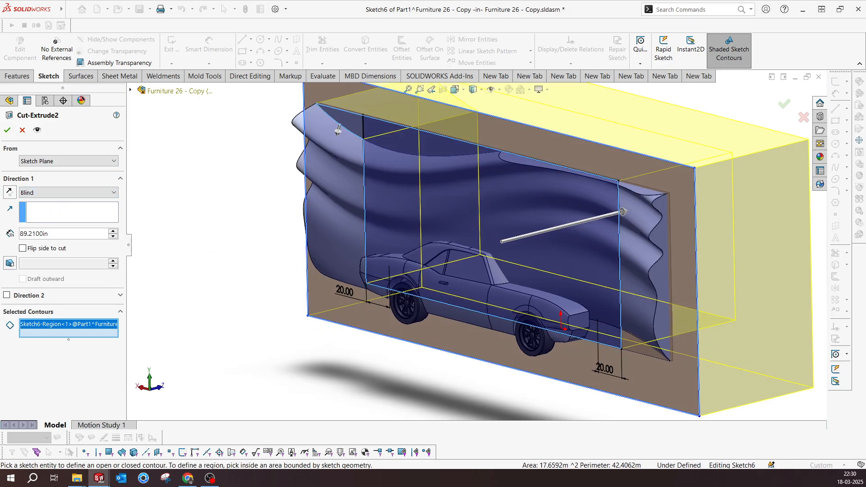
left_click(44, 197)
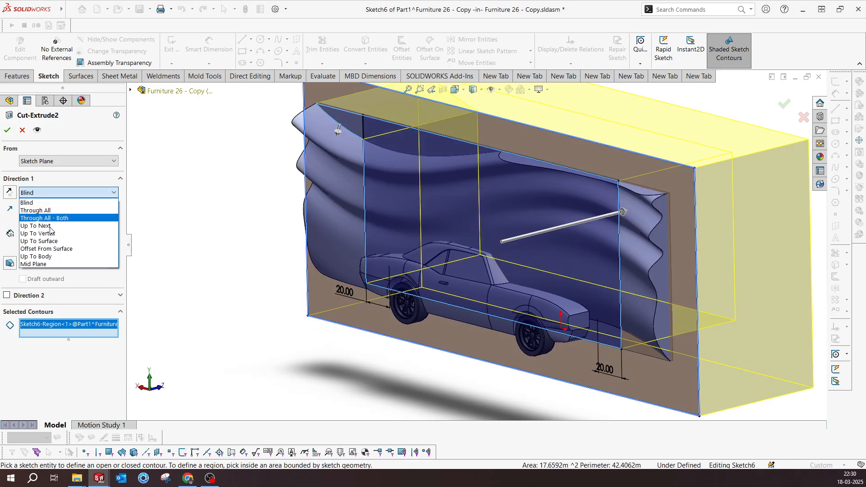
left_click(42, 263)
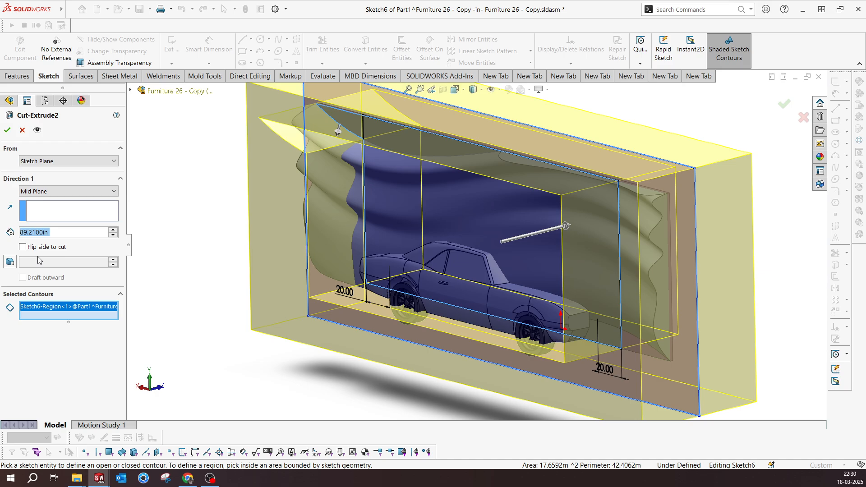
left_click(4, 130)
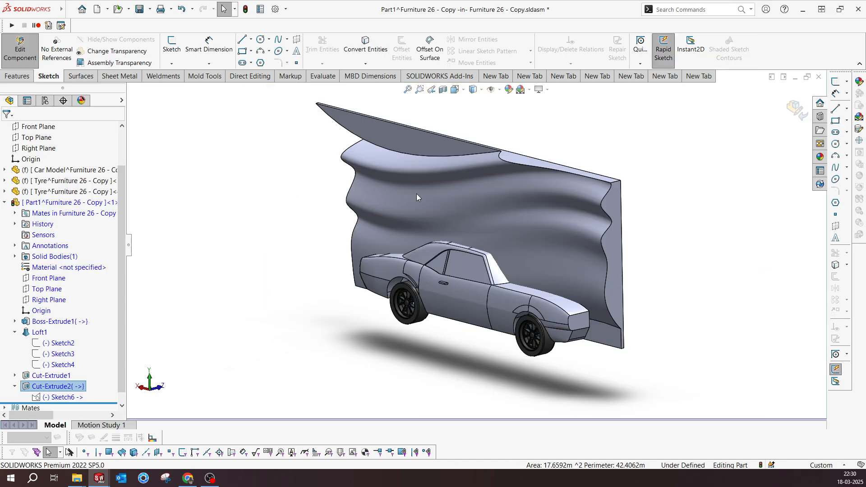
Remove the pointed leftover at the wall's upper rear corner by deleting its curved end face with Delete and Patch
middle_click_drag(416, 197, 580, 220)
scroll(500, 174, "down", 3)
scroll(557, 218, "up", 3)
scroll(556, 218, "down", 3)
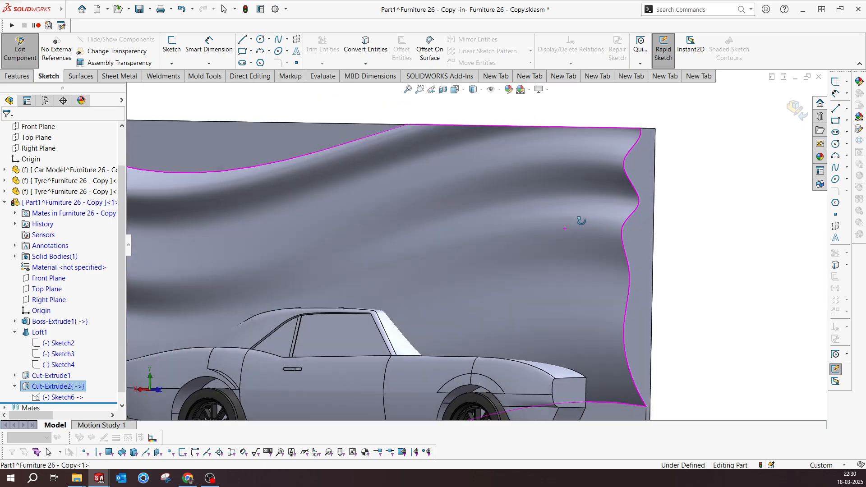
scroll(580, 221, "up", 4)
scroll(380, 221, "down", 3)
middle_click_drag(381, 221, 303, 203)
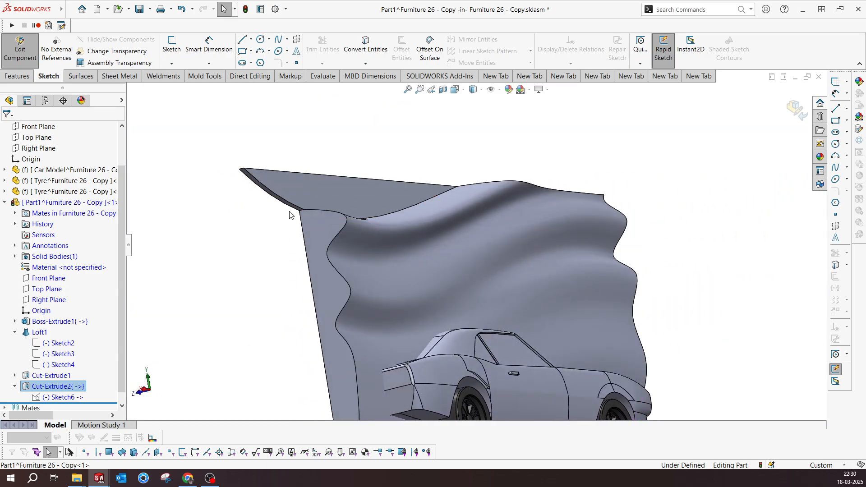
left_click(293, 210)
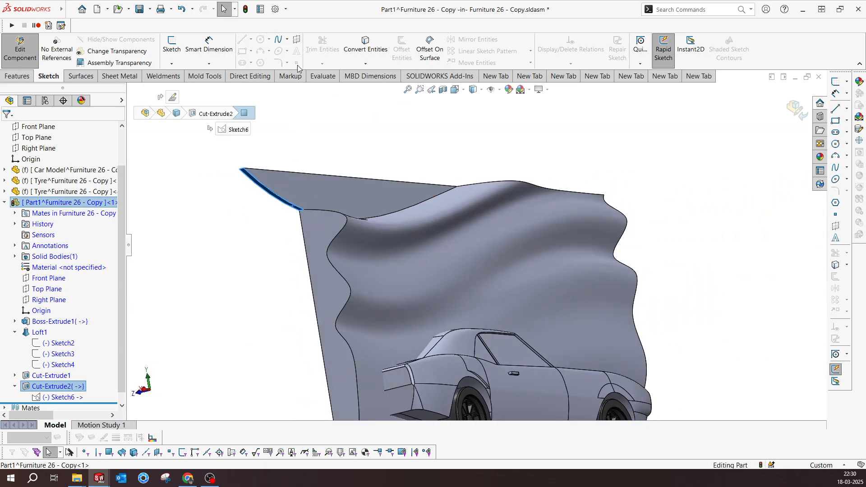
left_click(258, 78)
left_click(356, 50)
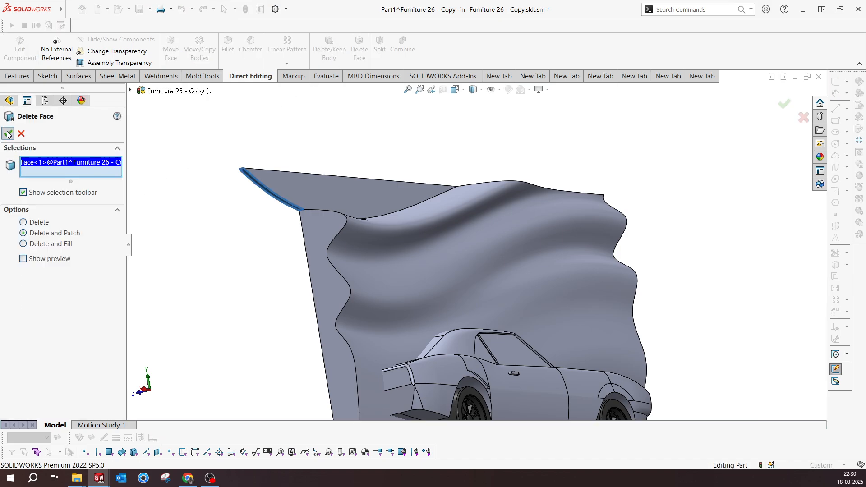
left_click(8, 135)
Set up a Move Face offset of 5 in on the exposed flat face at the wall's upper rear corner
scroll(418, 208, "up", 5)
middle_click_drag(419, 208, 391, 241)
left_click(391, 241)
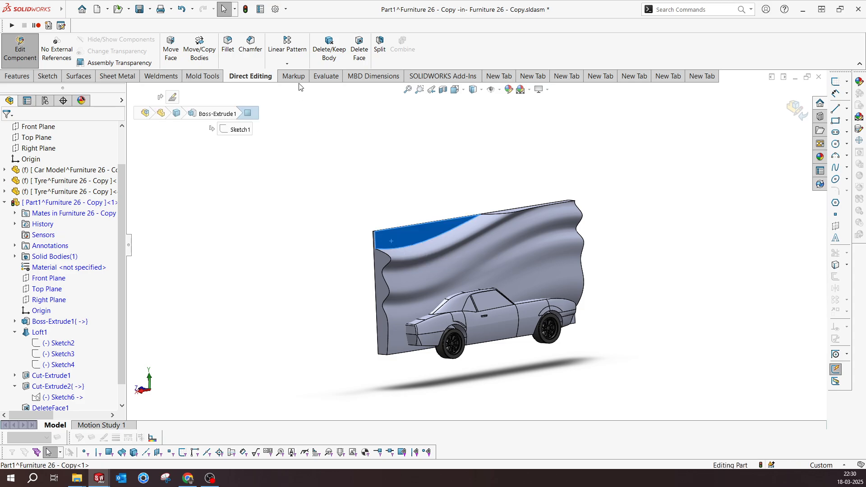
left_click(170, 47)
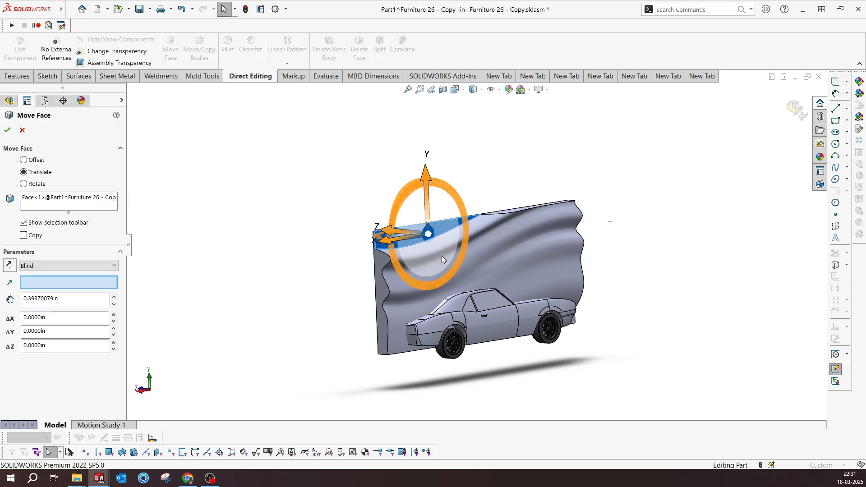
scroll(441, 260, "down", 5)
left_click(38, 162)
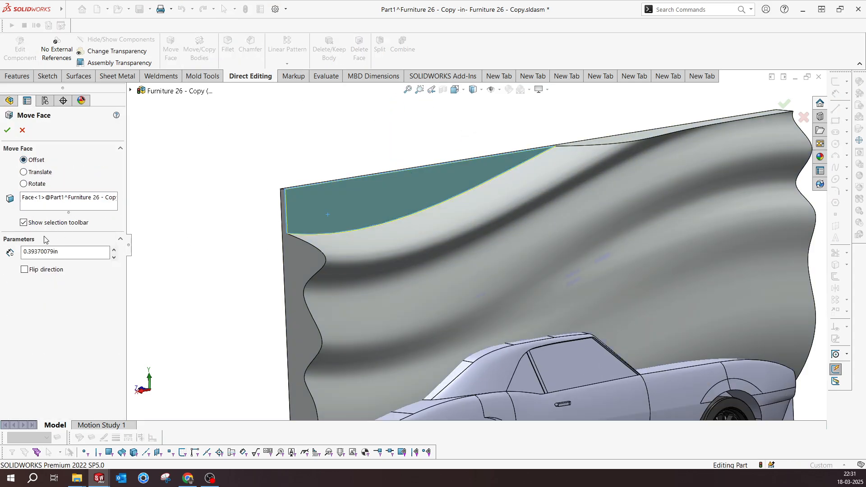
key("Return")
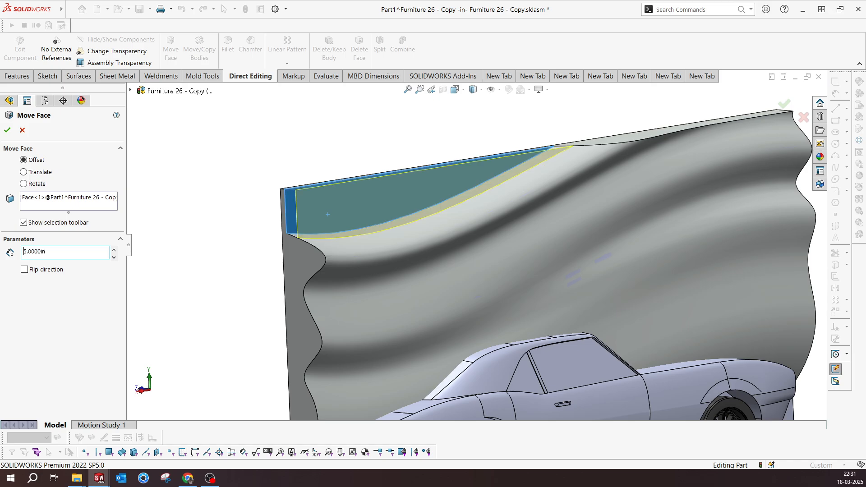
Add the exposed flat face at the wall's lower front corner to the face offset and apply it
scroll(526, 330, "up", 3)
middle_click_drag(690, 309, 635, 299)
scroll(635, 299, "down", 5)
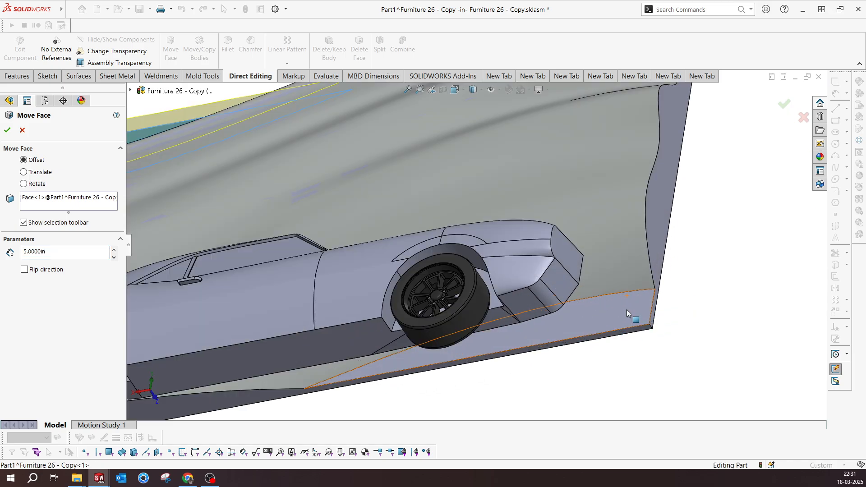
left_click(626, 309)
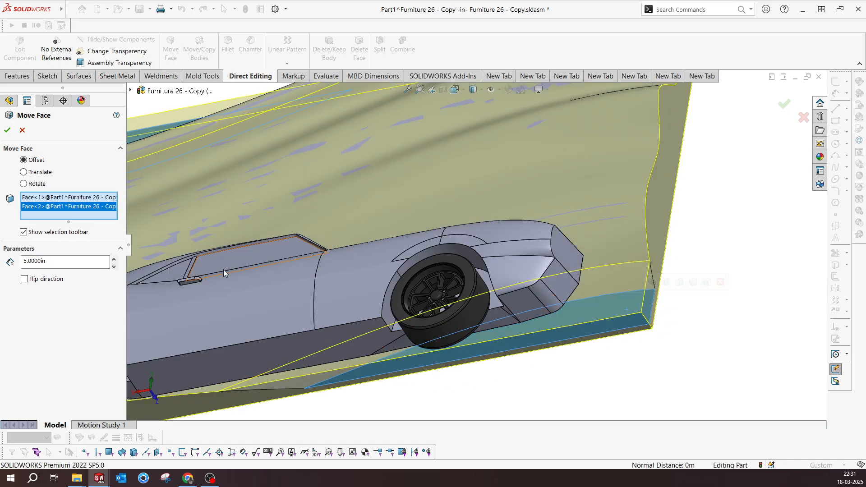
left_click(7, 131)
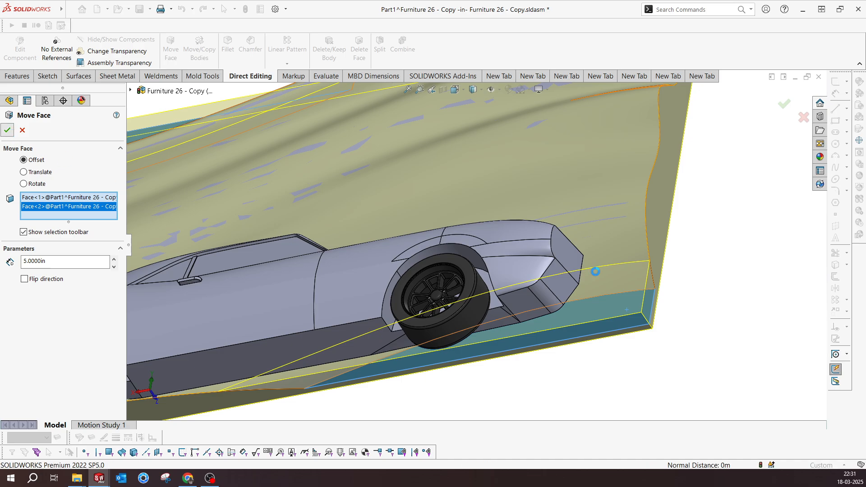
Check the distance between the flat face at the wall's lower front corner and the car's flat back face
scroll(597, 275, "up", 4)
middle_click_drag(602, 289, 403, 261)
scroll(402, 260, "down", 4)
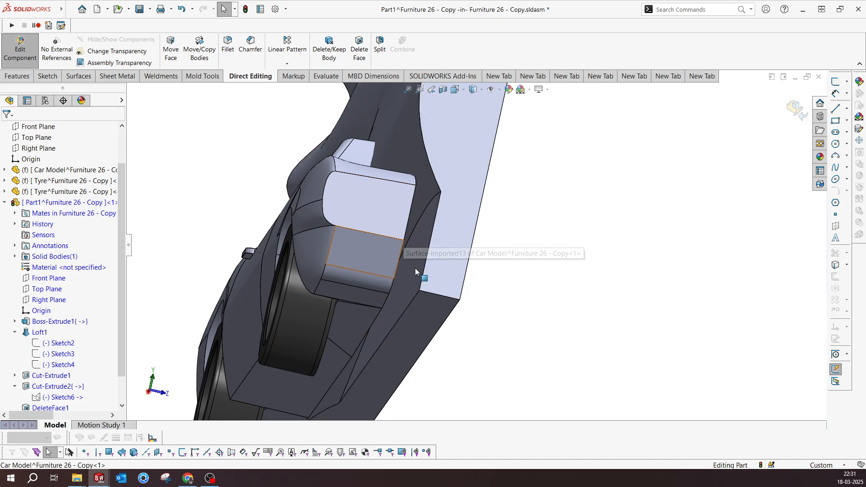
scroll(53, 387, "down", 1)
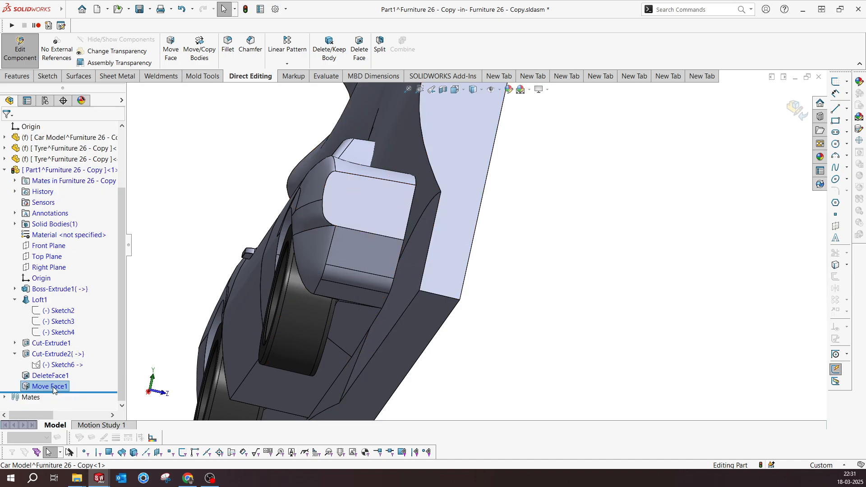
left_click(415, 262)
middle_click_drag(415, 262, 399, 256)
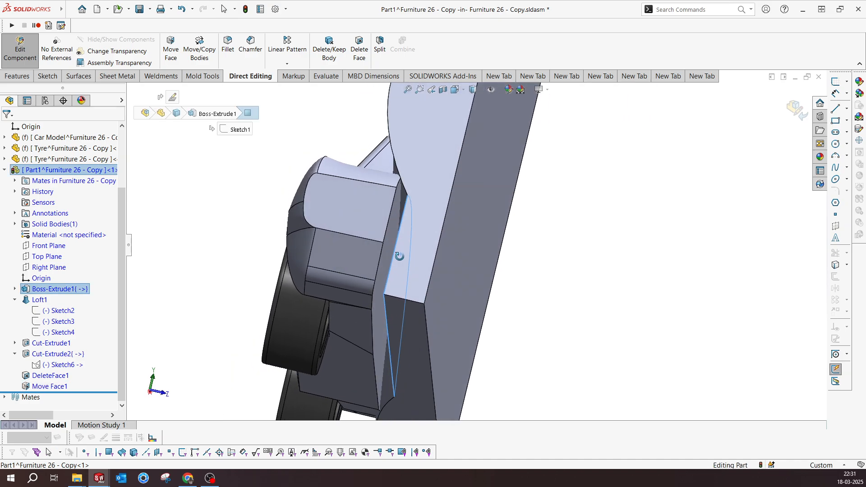
left_click(395, 230)
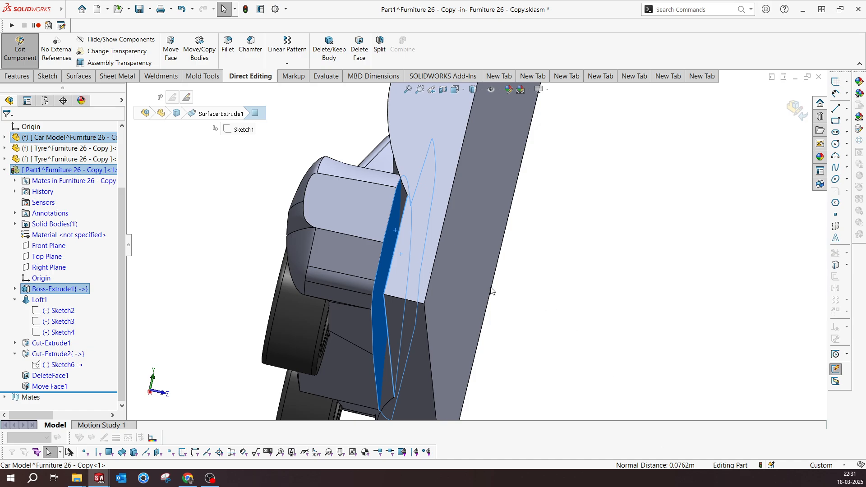
left_click(181, 266)
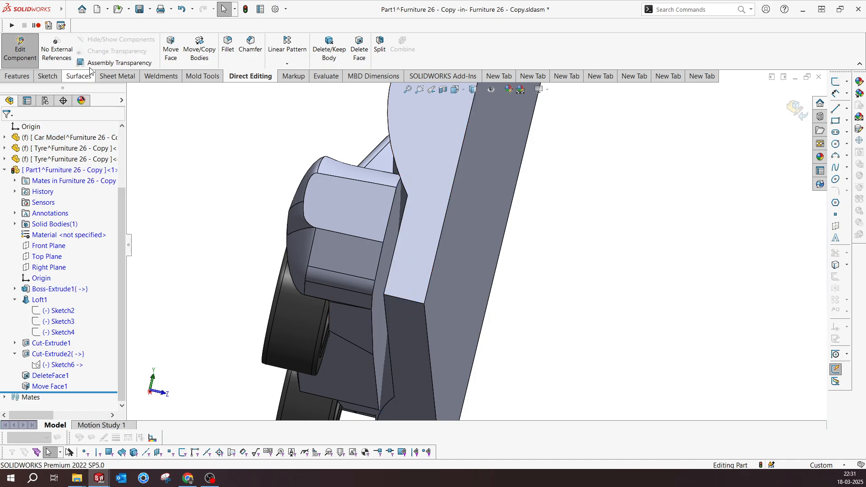
Translate the flat face at the wall's lower front corner with Move Face, Up To Surface to the car's flat back face
left_click(163, 57)
scroll(415, 226, "down", 5)
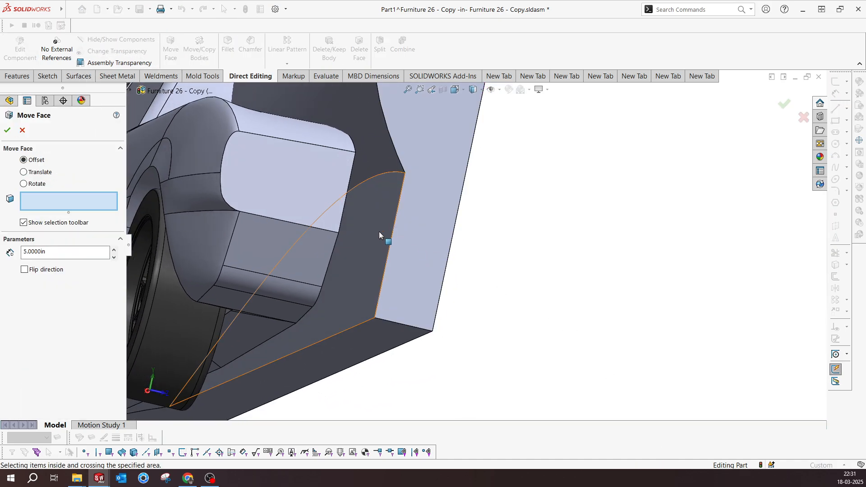
left_click(363, 231)
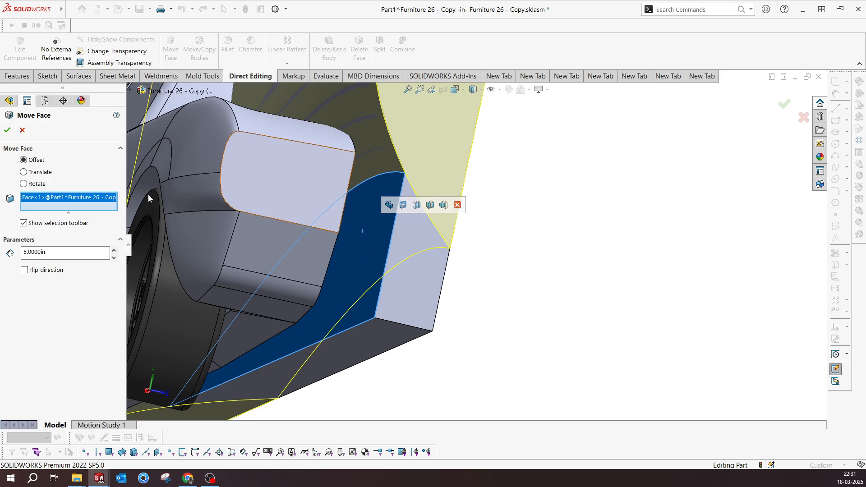
left_click(23, 172)
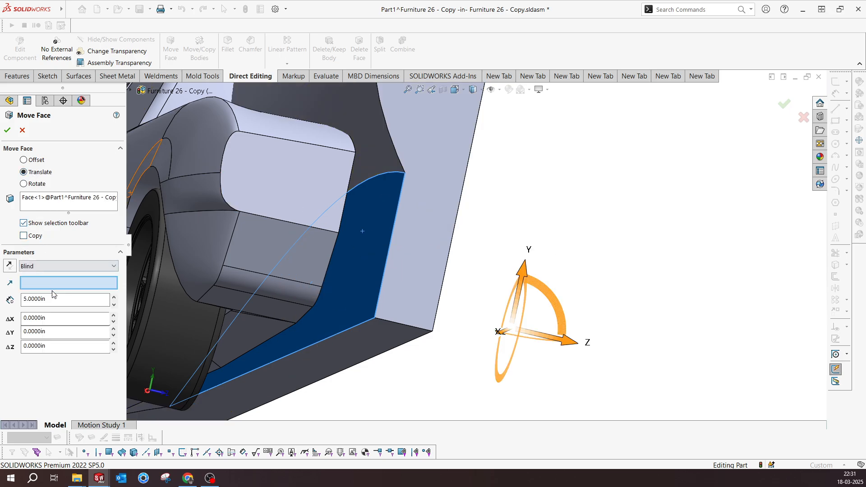
left_click(45, 268)
left_click(41, 294)
middle_click_drag(299, 285, 387, 228)
left_click(335, 223)
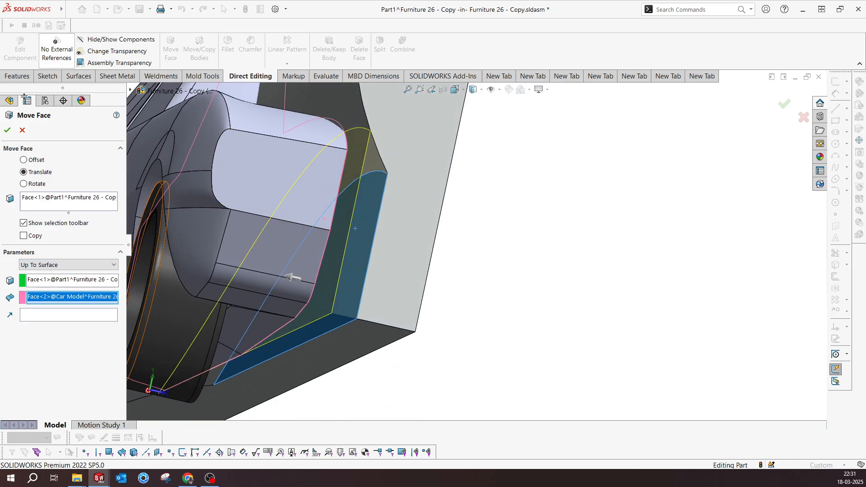
left_click(7, 130)
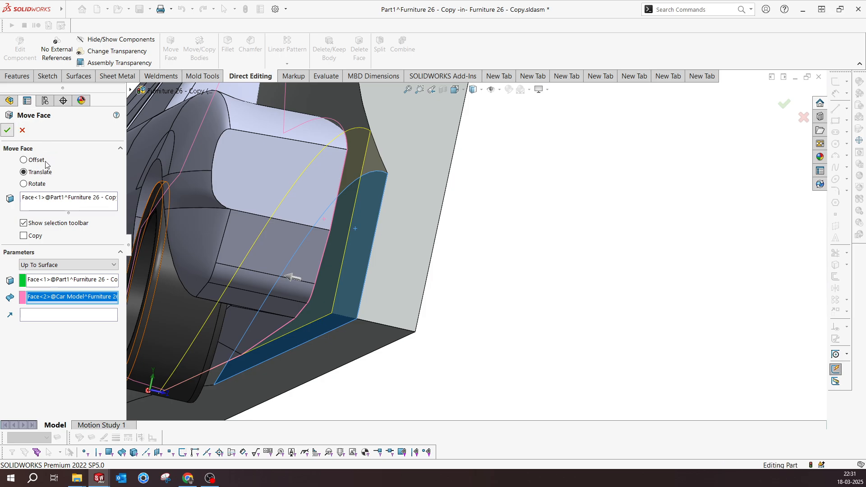
Set up a symmetric 10 in fillet on the curved edge below the flat face at the wall's upper rear corner
scroll(426, 178, "up", 6)
scroll(370, 228, "down", 5)
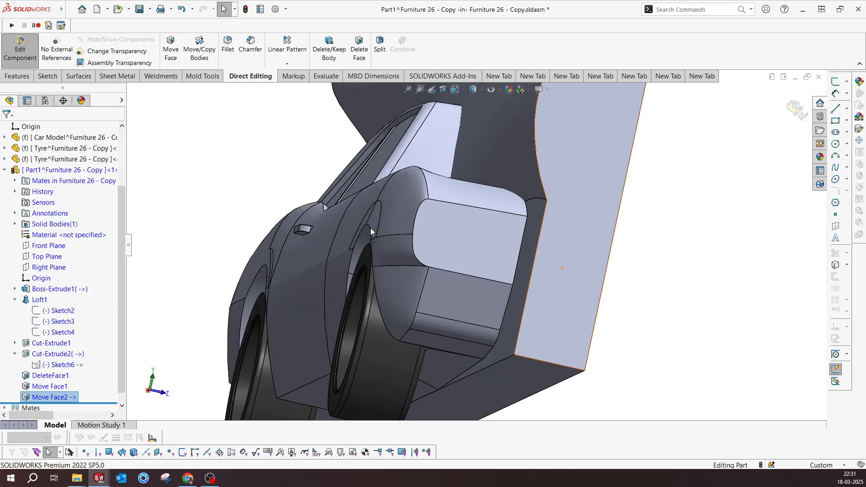
middle_click_drag(370, 232, 442, 241)
scroll(637, 289, "up", 5)
middle_click_drag(505, 275, 483, 343)
scroll(485, 273, "up", 4)
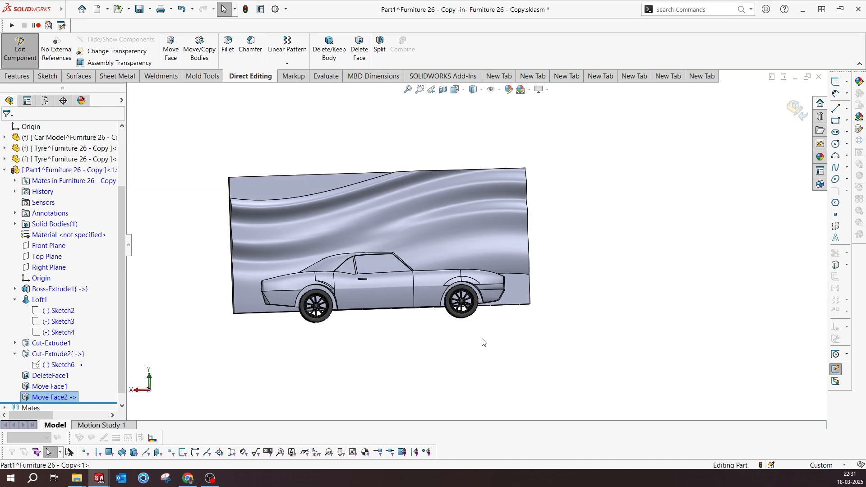
middle_click_drag(464, 347, 559, 353)
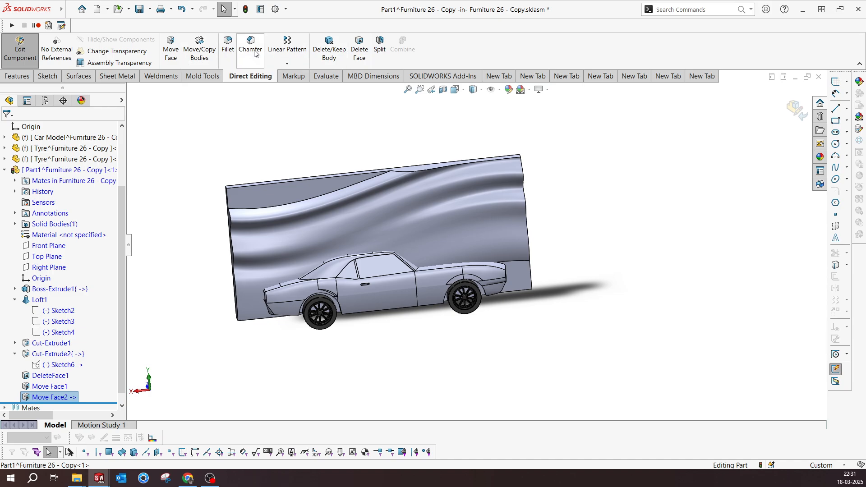
left_click(286, 206)
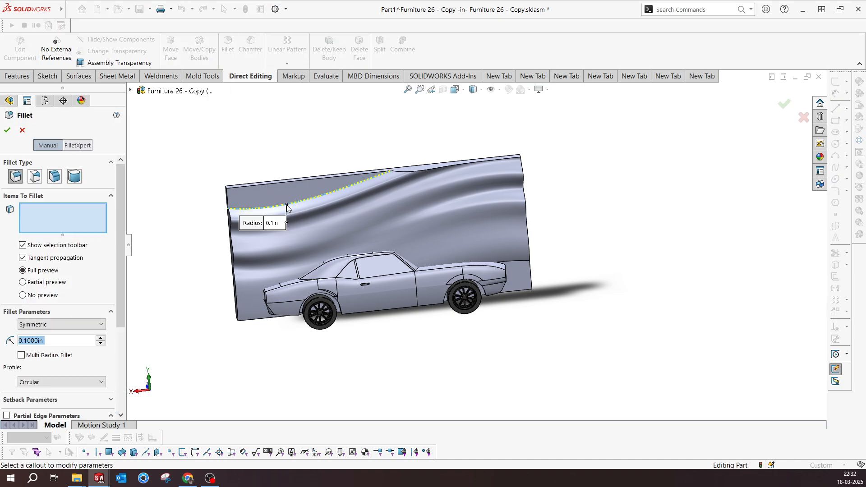
type("5")
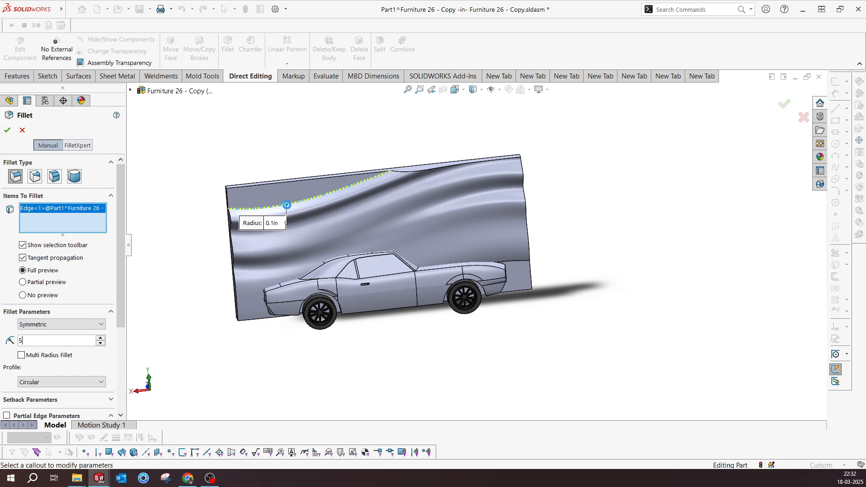
key("Return")
type("10")
key("Return")
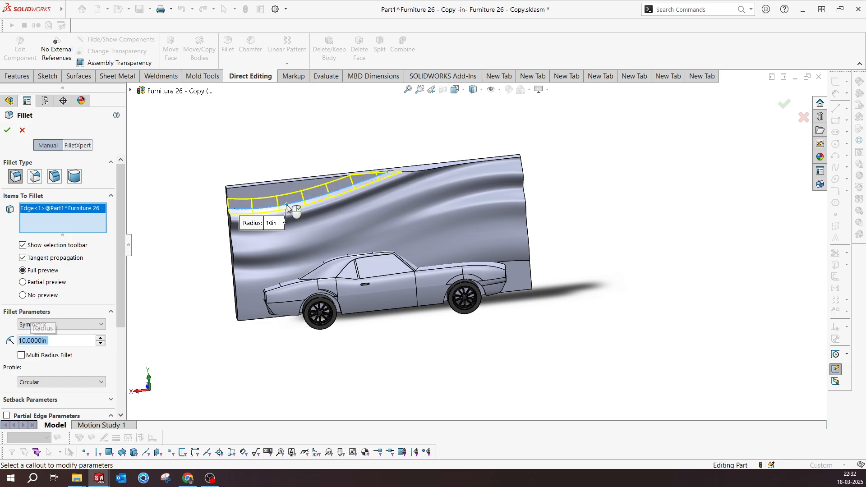
Add the curved edge above the flat face at the wall's lower front corner to the fillet and apply it
left_click(524, 263)
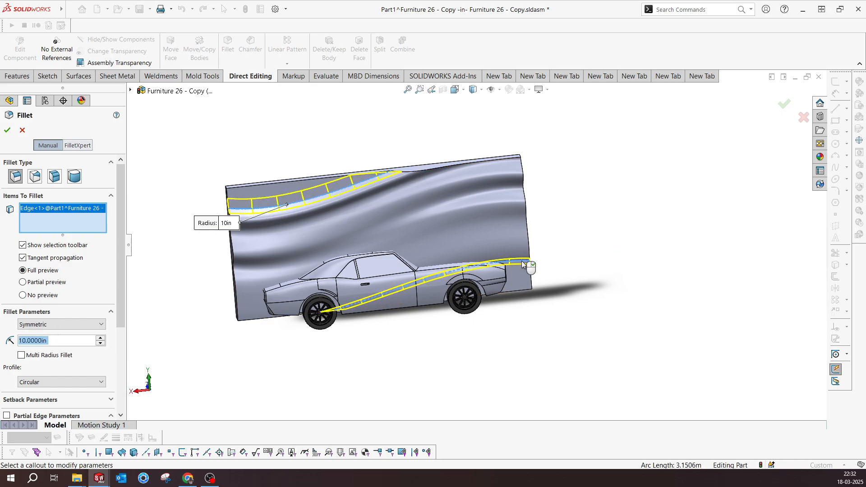
left_click(8, 131)
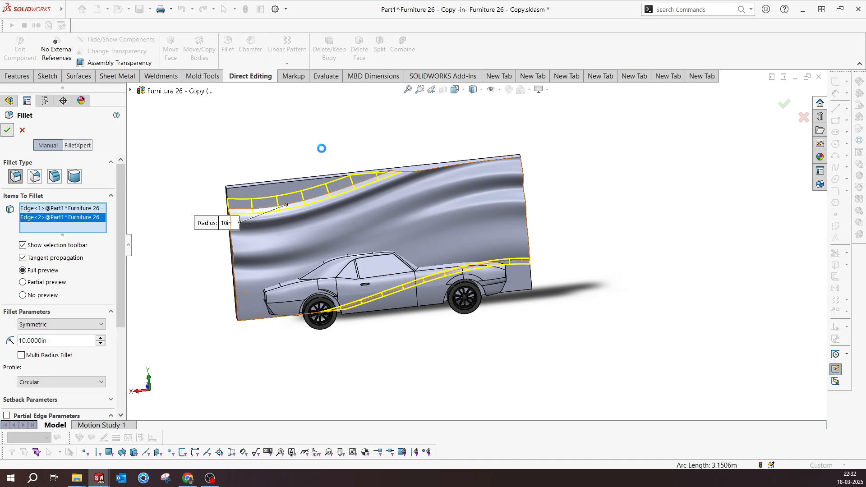
middle_click_drag(574, 175, 548, 219)
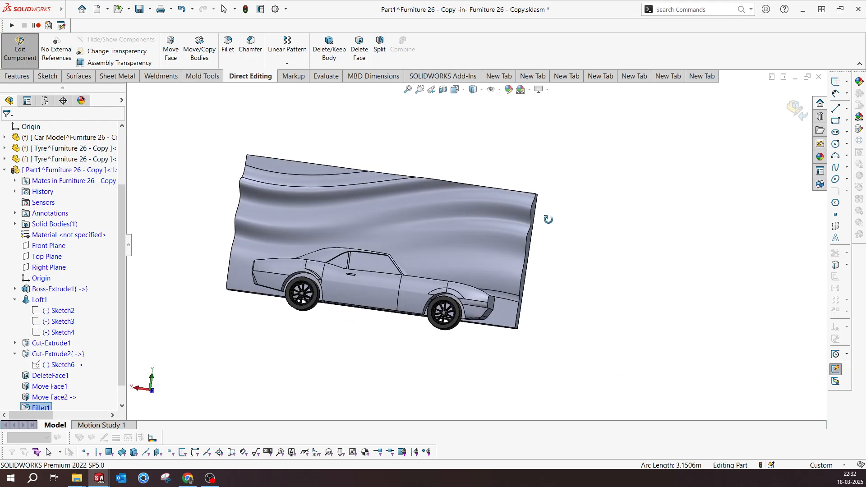
Cut a Cavity into the wall using the car model as the design component, with uniform scaling of 0%
left_click(4, 170)
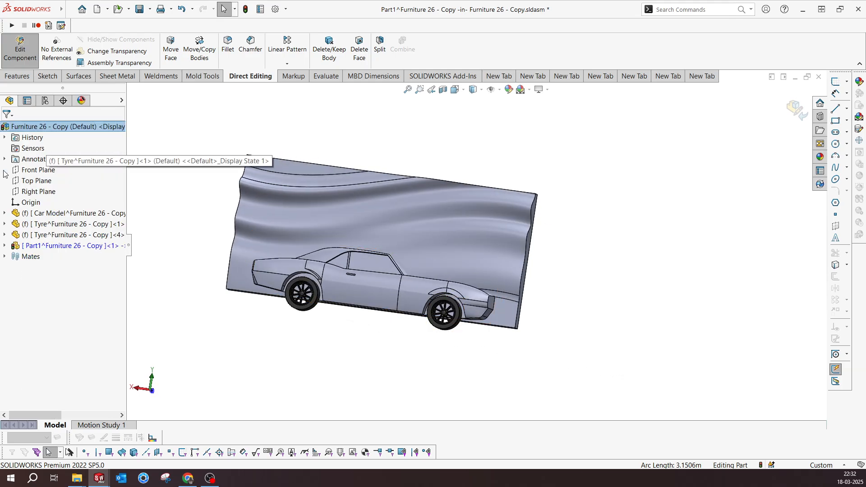
middle_click_drag(266, 308, 268, 323)
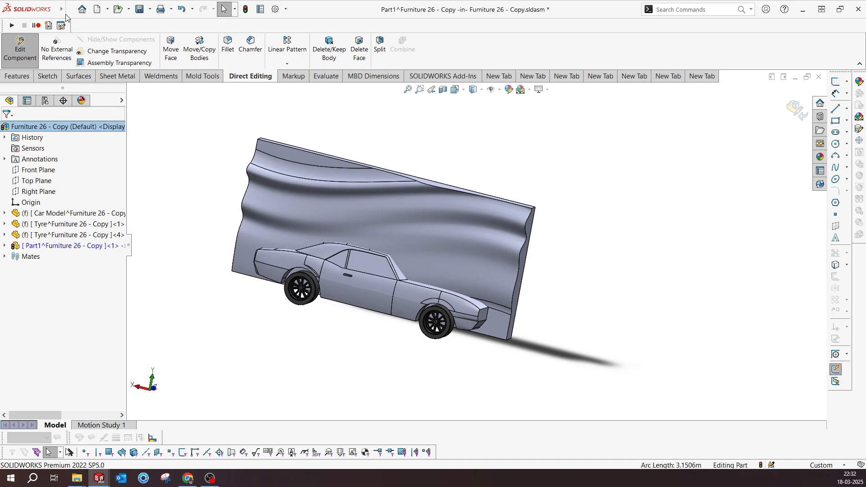
mouse_move(68, 9)
left_click(135, 12)
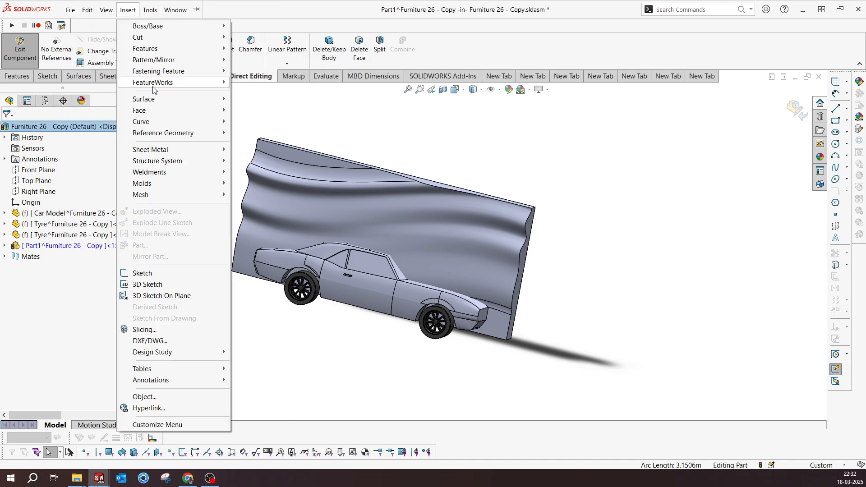
mouse_move(180, 48)
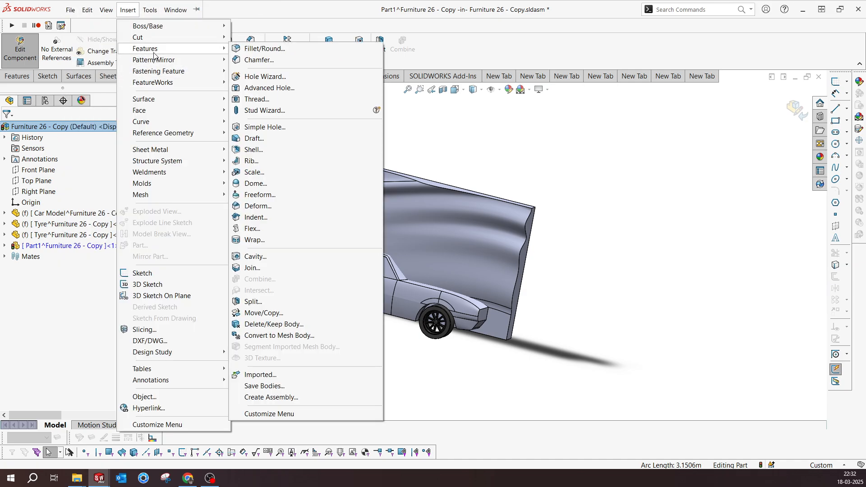
left_click(277, 256)
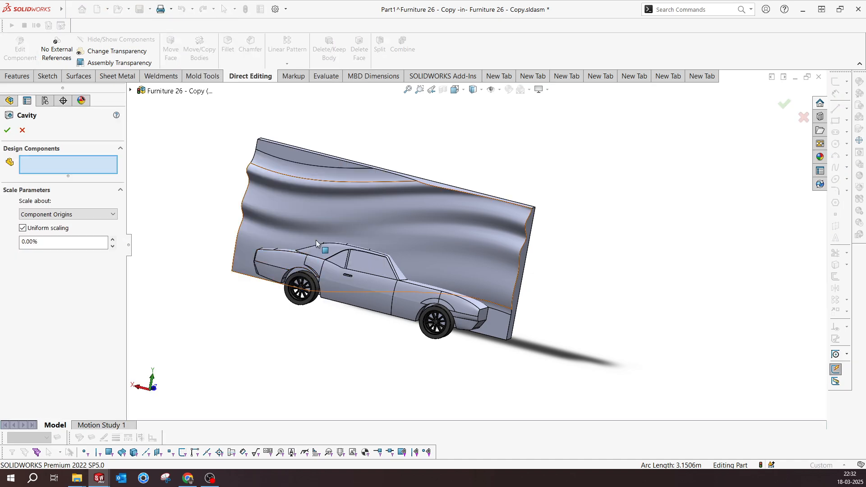
left_click(320, 250)
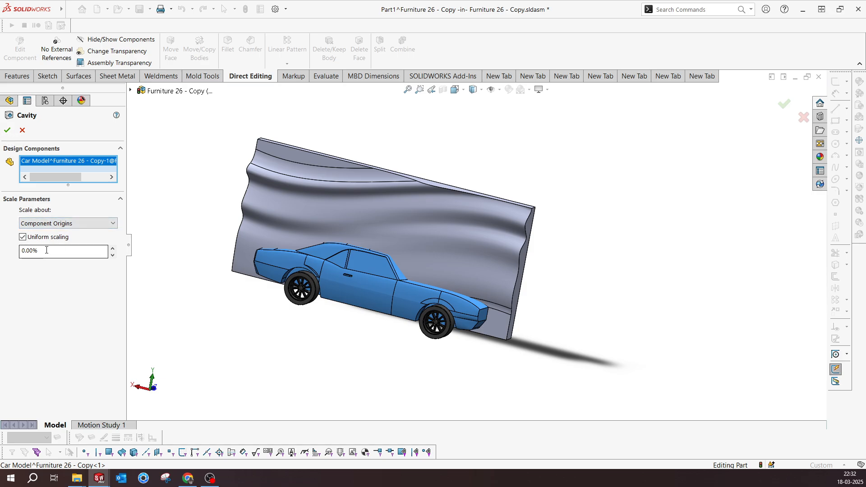
left_click(7, 130)
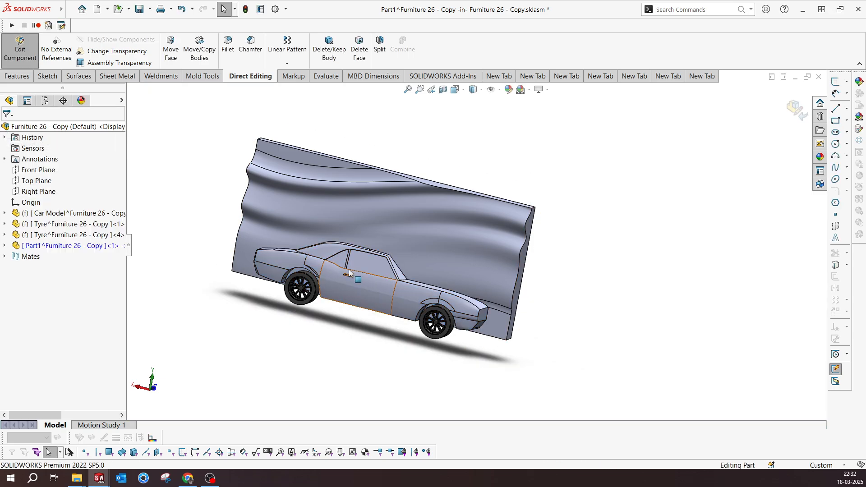
Hide the car body component and examine the car-shaped recess left in the wall
left_click(369, 265)
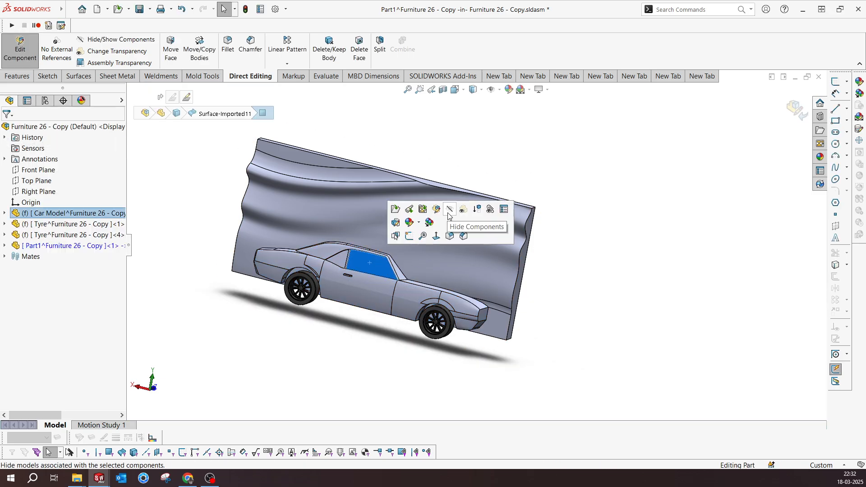
left_click(436, 220)
scroll(307, 267, "down", 4)
scroll(306, 267, "down", 2)
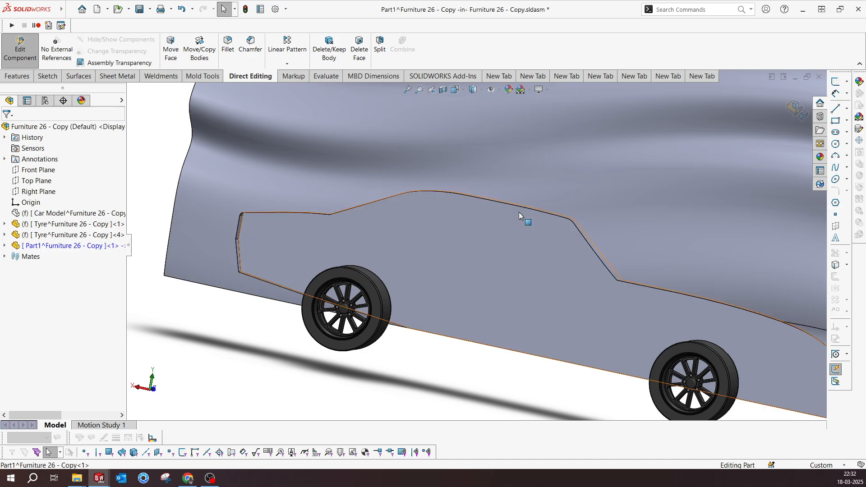
scroll(764, 334, "up", 3)
scroll(606, 286, "down", 5)
middle_click_drag(606, 285, 622, 272)
scroll(622, 272, "up", 5)
scroll(312, 244, "down", 4)
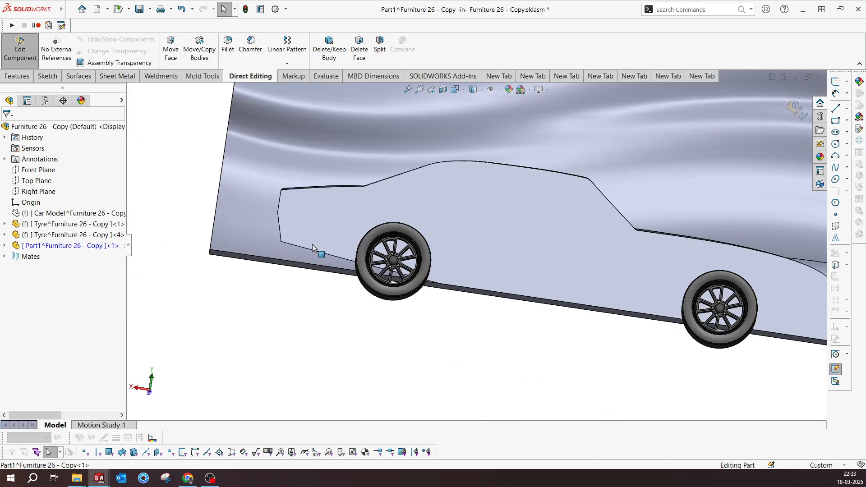
middle_click_drag(311, 245, 281, 316)
Try to remove the narrow ledge face along the recess's lower rear edge using Delete Face with Delete and Patch
left_click(359, 49)
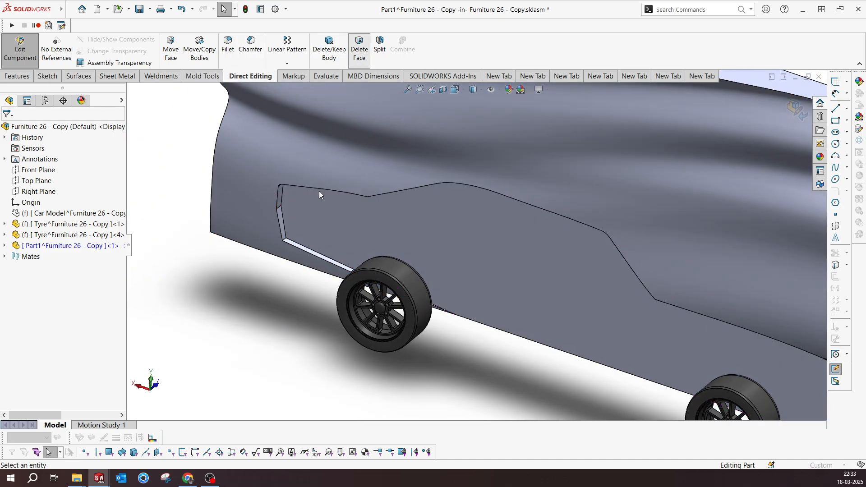
left_click(293, 243)
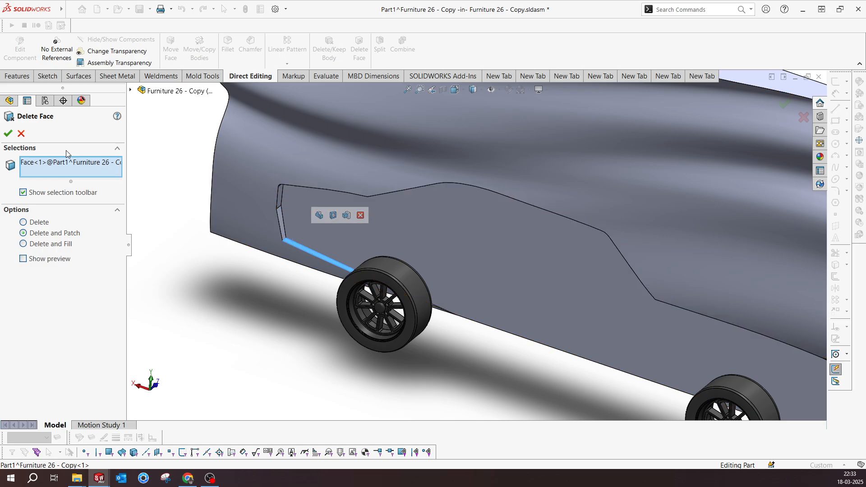
left_click(8, 133)
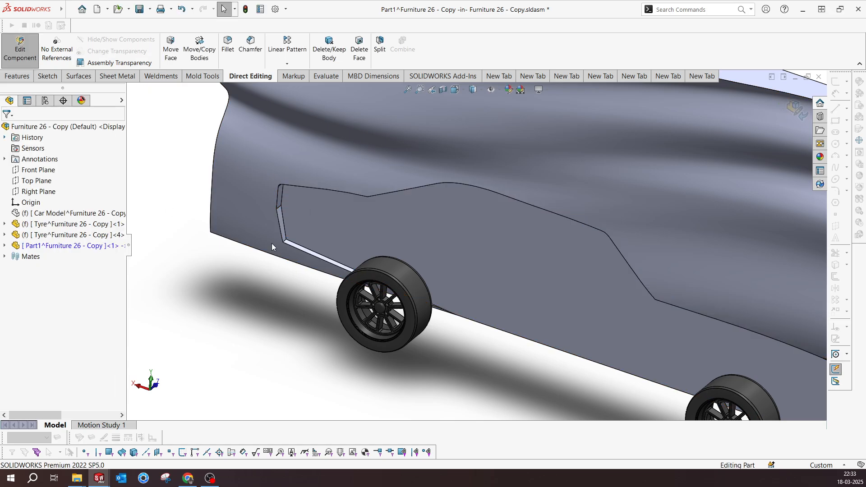
Edit that face deletion to include the adjoining ledge face that runs behind the rear wheel
left_click(4, 245)
left_click(51, 397)
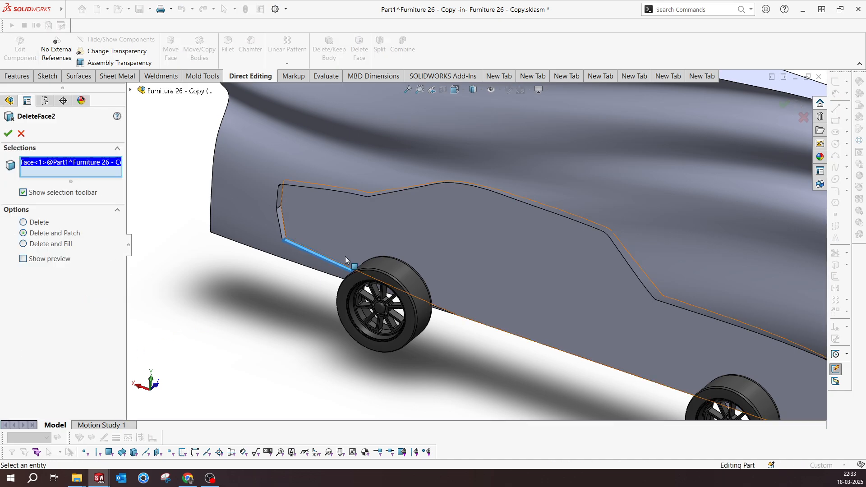
scroll(345, 256, "down", 6)
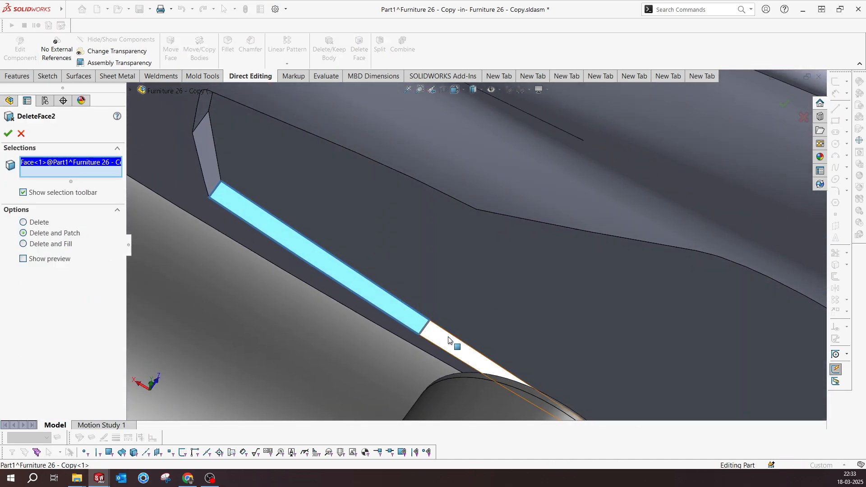
left_click(449, 337)
middle_click_drag(448, 338, 416, 311)
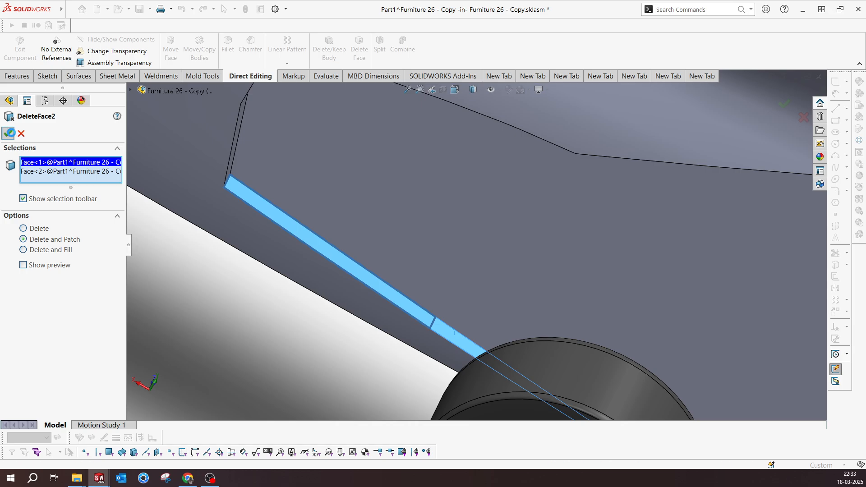
Try to apply the edited Delete and Patch with both ledge faces selected, and discard the edit
left_click(8, 133)
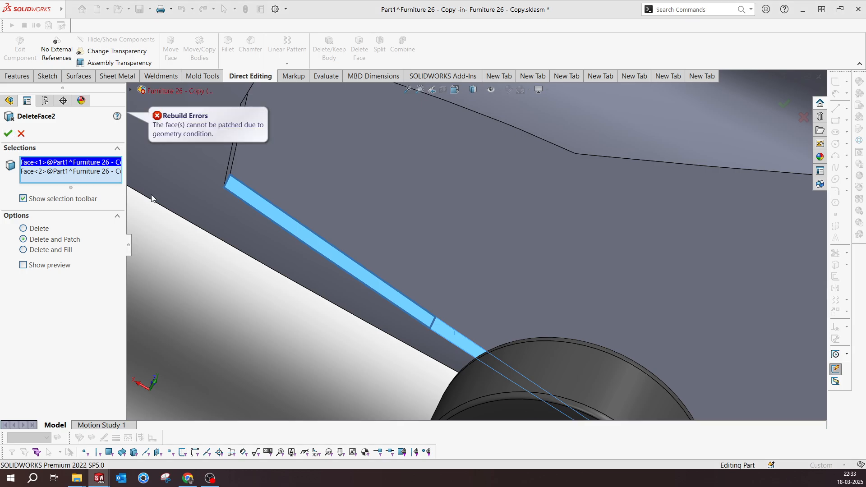
right_click(62, 171)
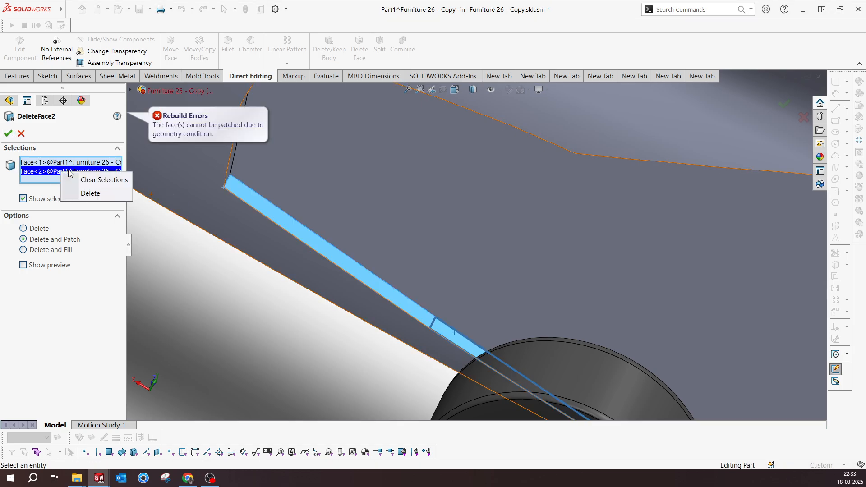
left_click(21, 133)
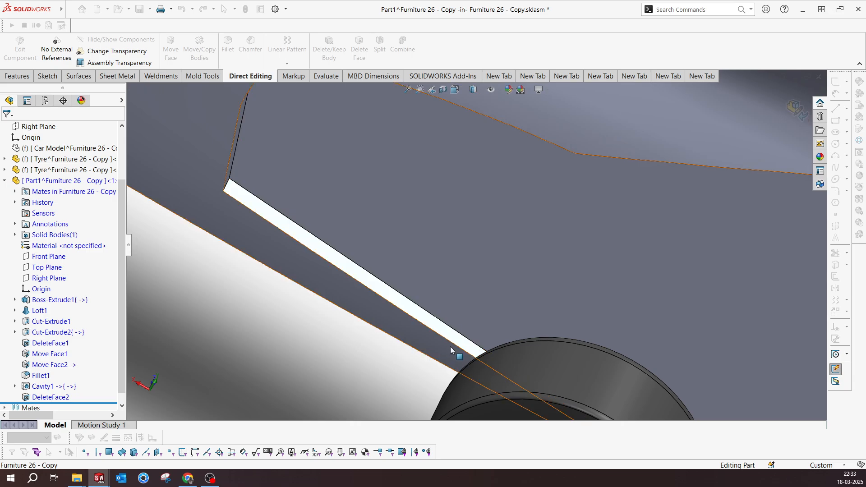
Try a new Delete Face with Delete and Patch on the long narrow ledge face along the recess's lower edge
left_click(359, 49)
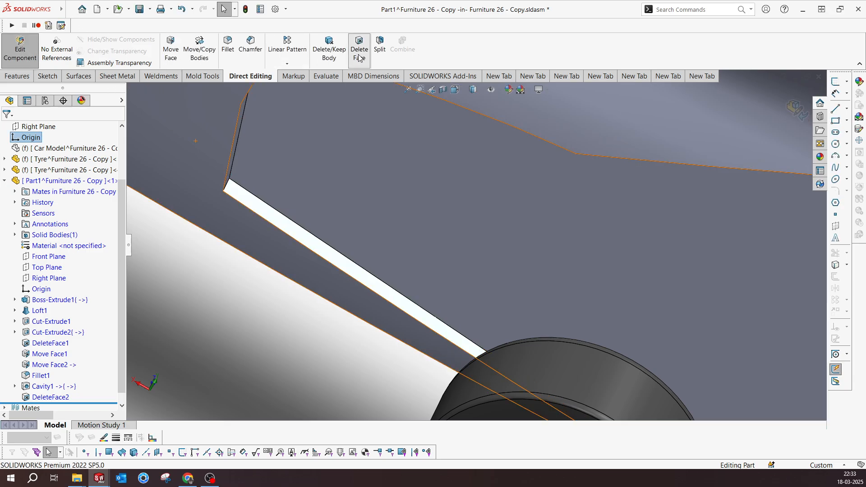
left_click(318, 248)
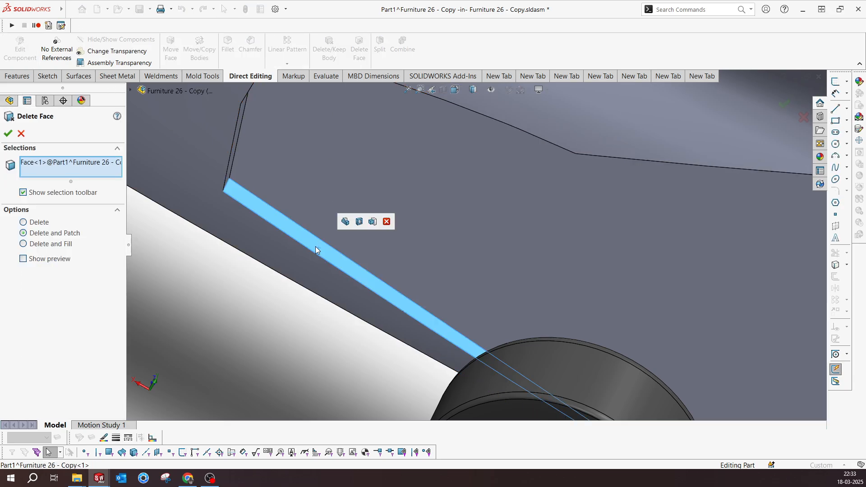
left_click(8, 134)
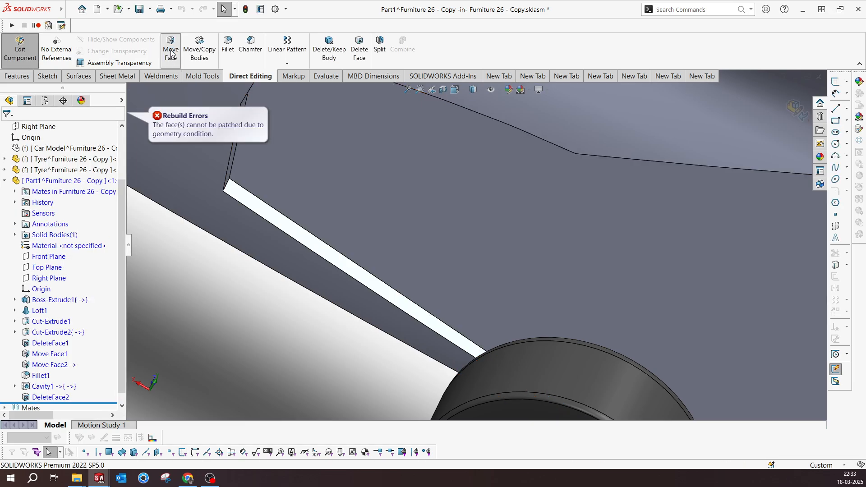
Use Move Face to offset the narrow ledge face along the recess's lower edge by 5.2 in, with the direction flipped
left_click(171, 53)
left_click(239, 195)
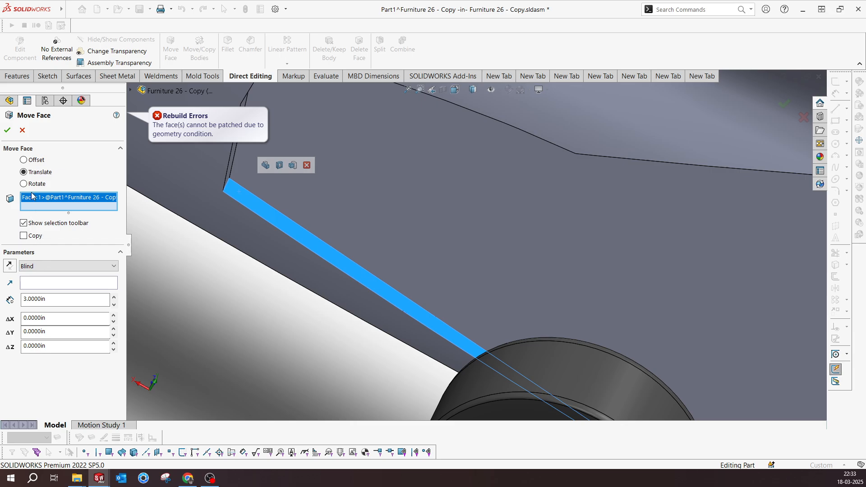
left_click(24, 160)
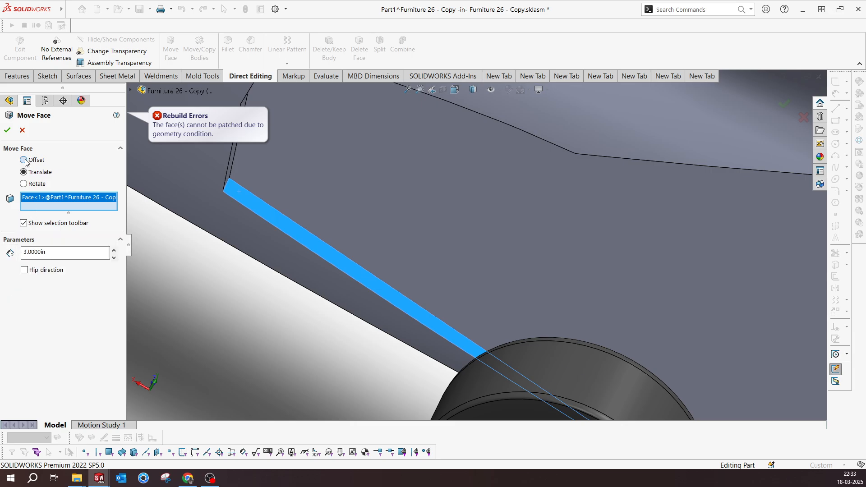
left_click(24, 269)
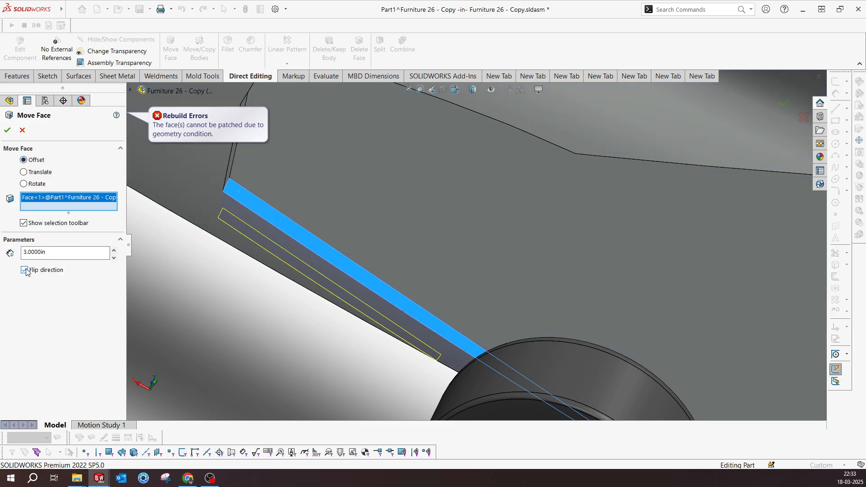
left_click(114, 251)
left_click(114, 251)
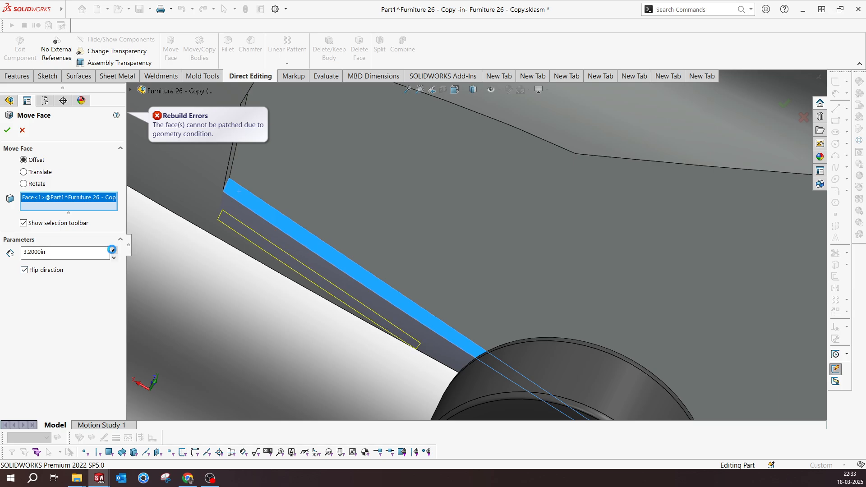
left_click(113, 250)
left_click(113, 250)
left_click(113, 250)
left_click(113, 250)
left_click(113, 250)
left_click(113, 250)
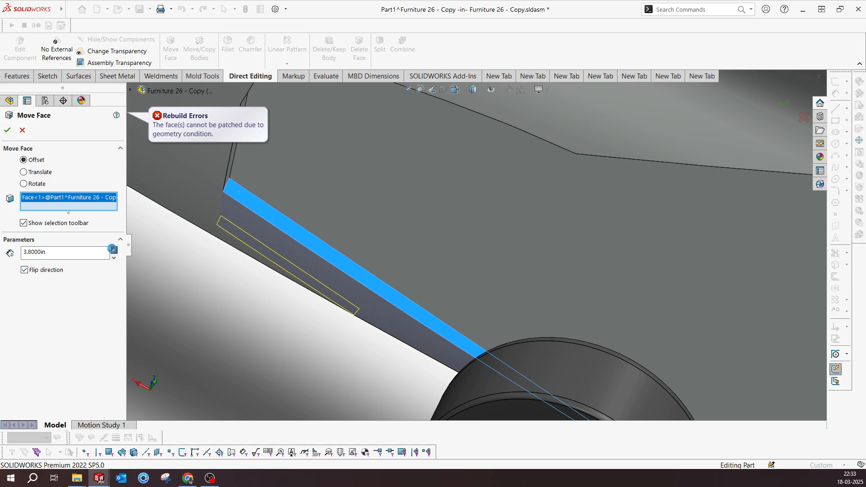
left_click(113, 251)
left_click(112, 250)
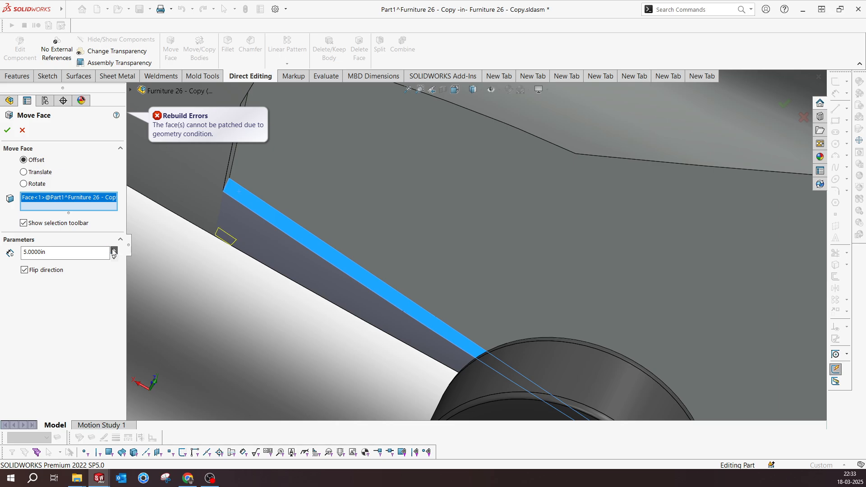
left_click(113, 250)
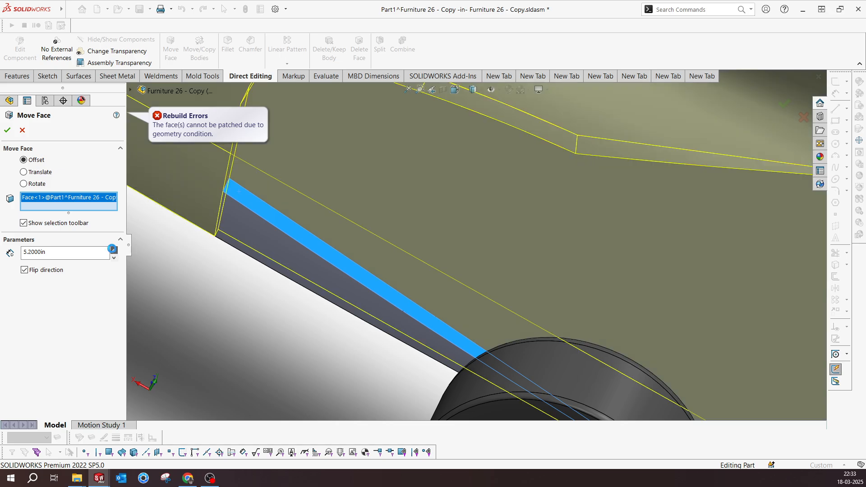
left_click(8, 130)
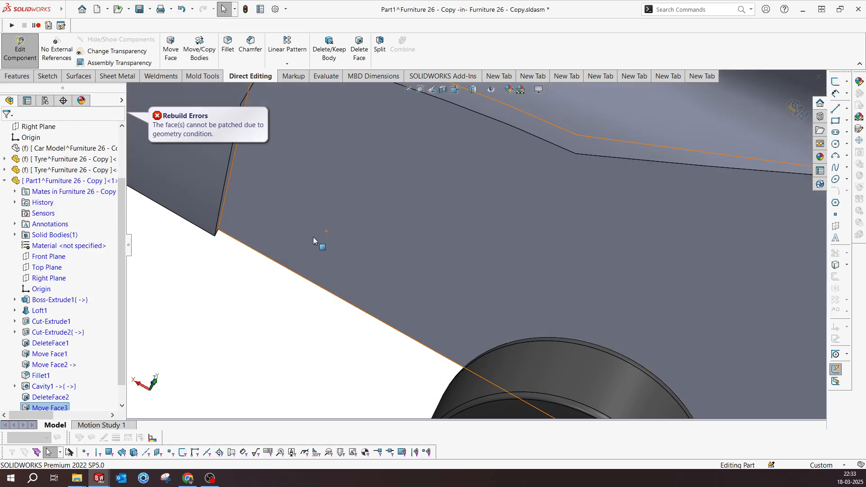
Examine the car-shaped recess and the wall's wavy front and flat back
scroll(313, 237, "up", 8)
scroll(518, 285, "up", 1)
middle_click_drag(545, 290, 462, 201)
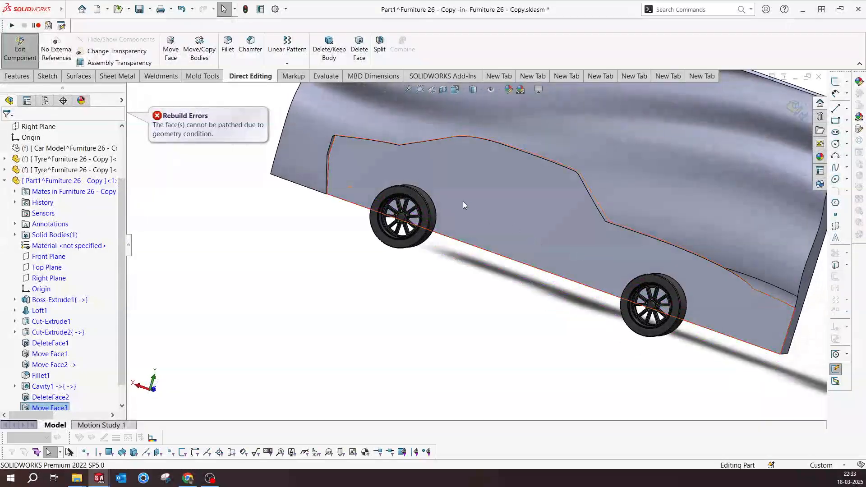
left_click(465, 202)
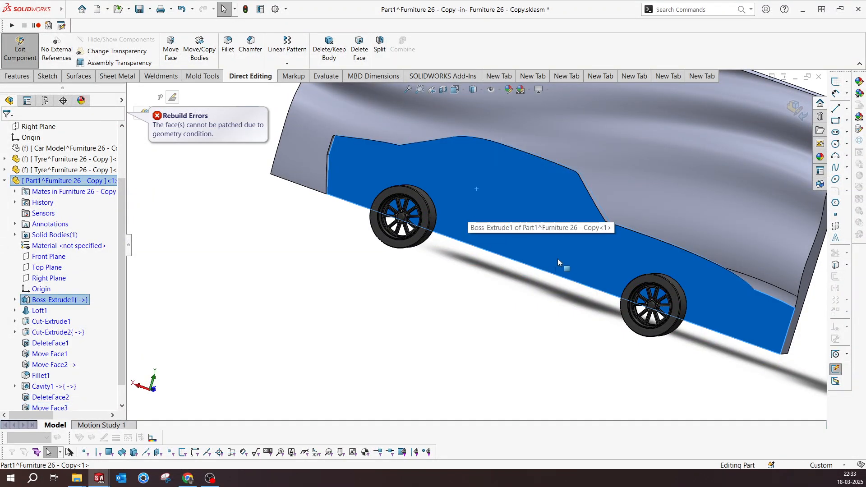
middle_click_drag(561, 263, 576, 213)
scroll(576, 213, "up", 4)
scroll(576, 212, "down", 2)
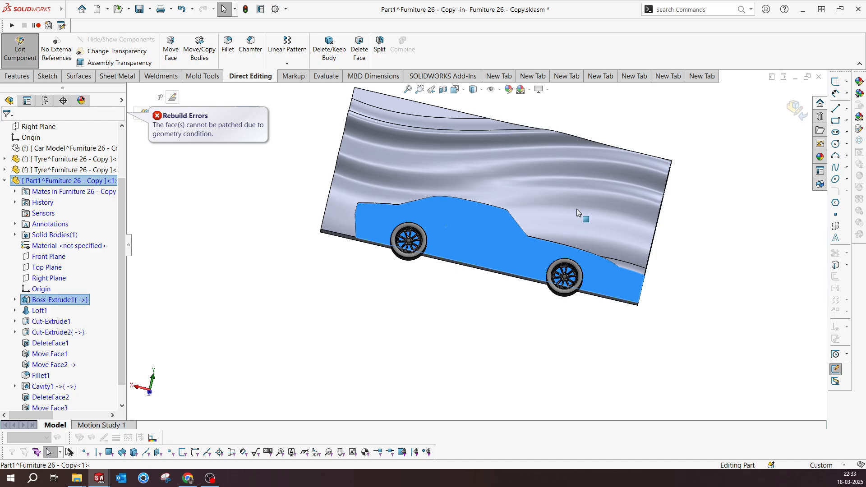
key("Escape")
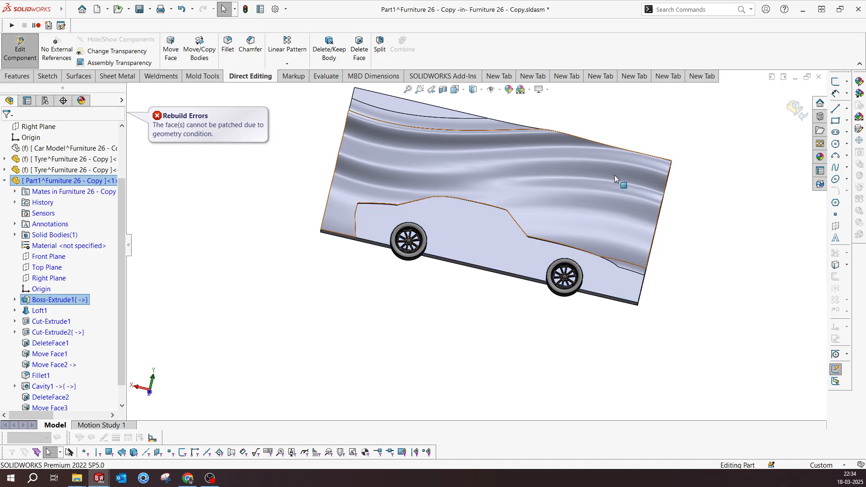
middle_click_drag(614, 175, 472, 178)
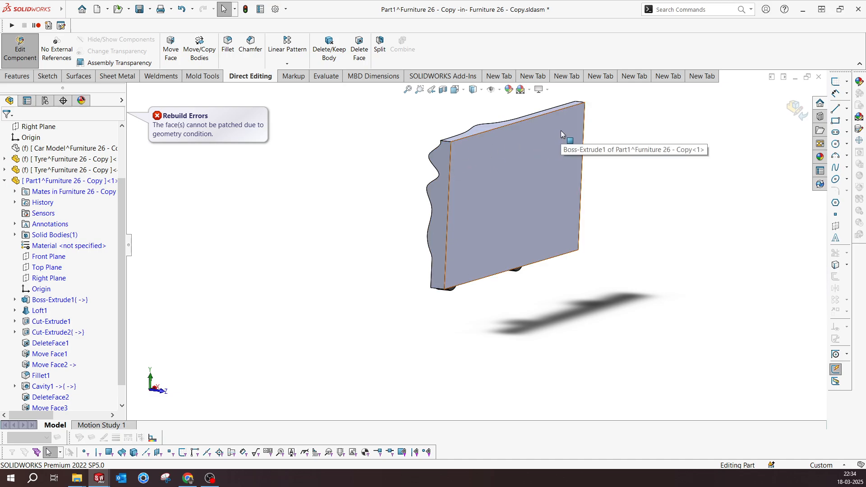
Leave part editing to return to the assembly and show the hidden car body component again
left_click(790, 109)
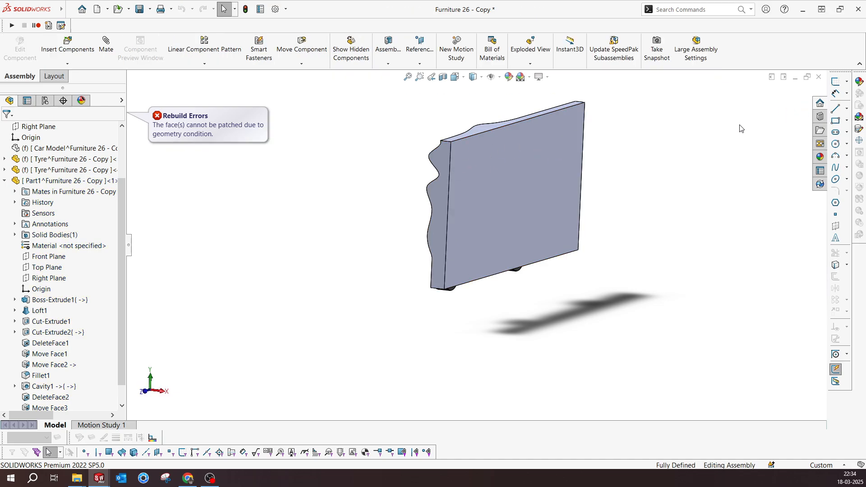
middle_click_drag(505, 176, 591, 195)
left_click(4, 181)
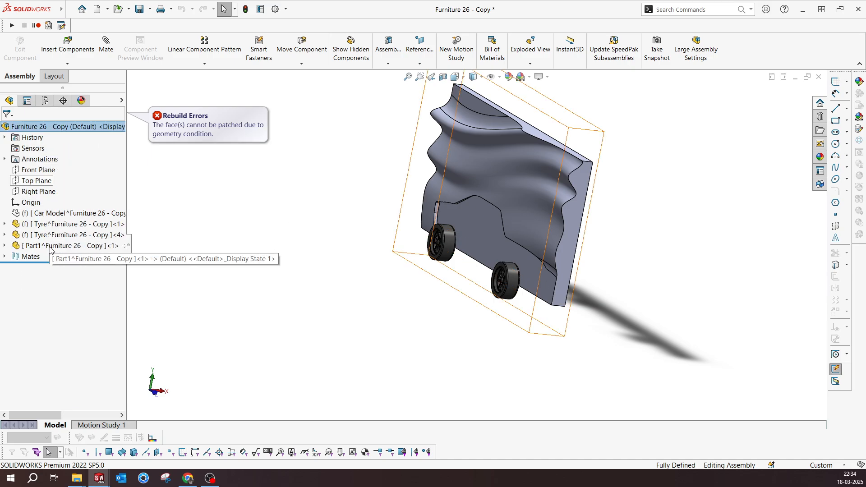
left_click(55, 212)
left_click(77, 183)
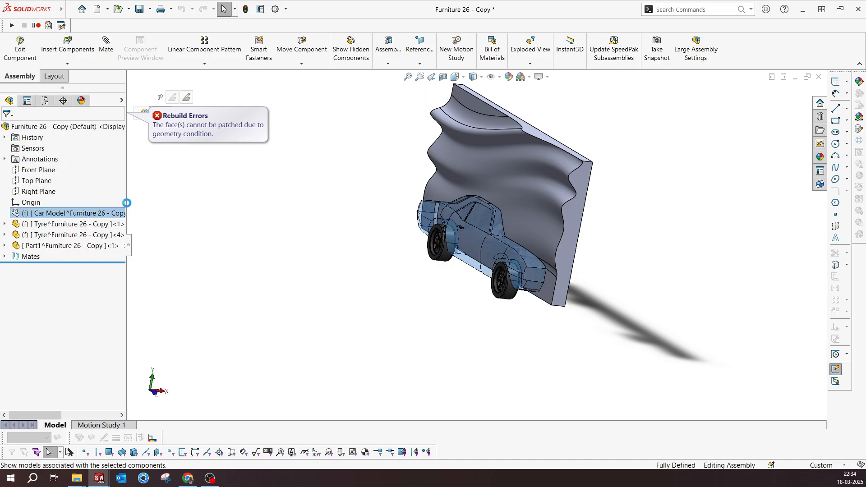
mouse_move(460, 253)
middle_mouse_down()
mouse_move(489, 249)
mouse_move(480, 252)
middle_mouse_up()
Apply a light orange colour appearance to the wall's solid body
left_click(569, 179)
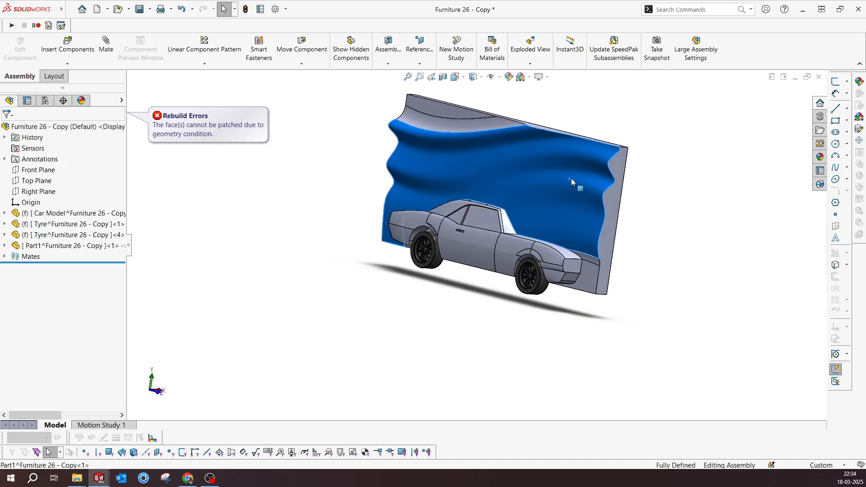
right_click(571, 178)
left_click(601, 112)
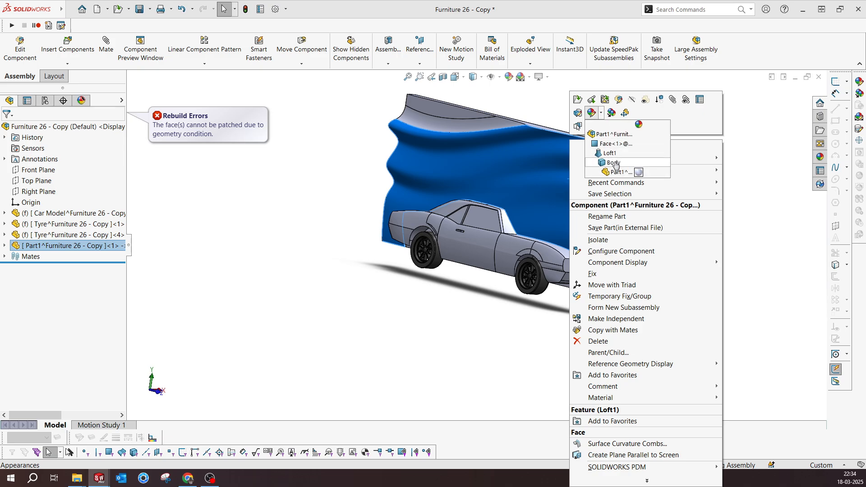
left_click(614, 163)
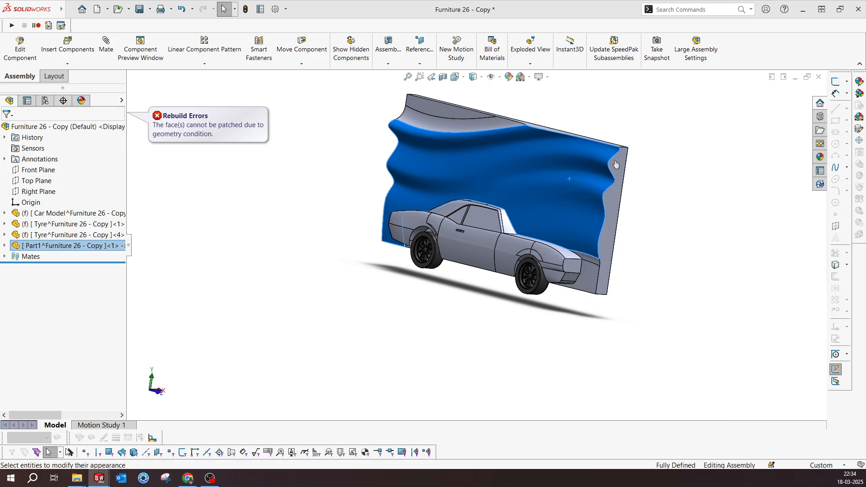
left_click(615, 164)
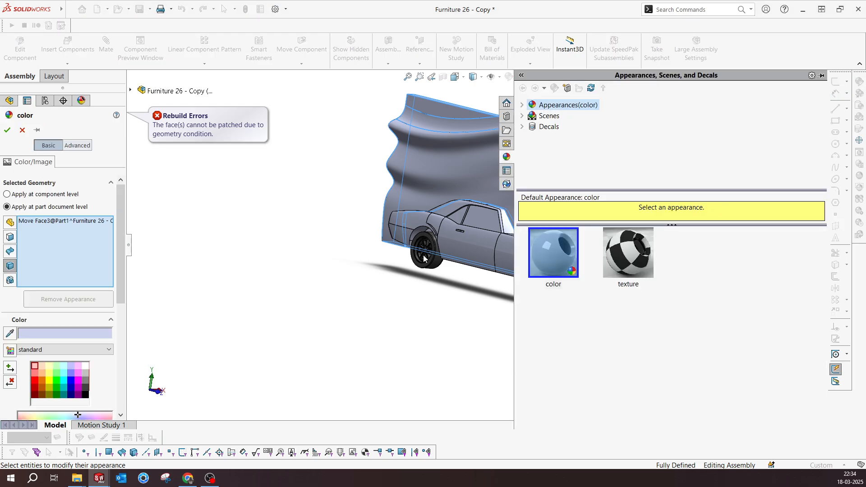
left_click(42, 372)
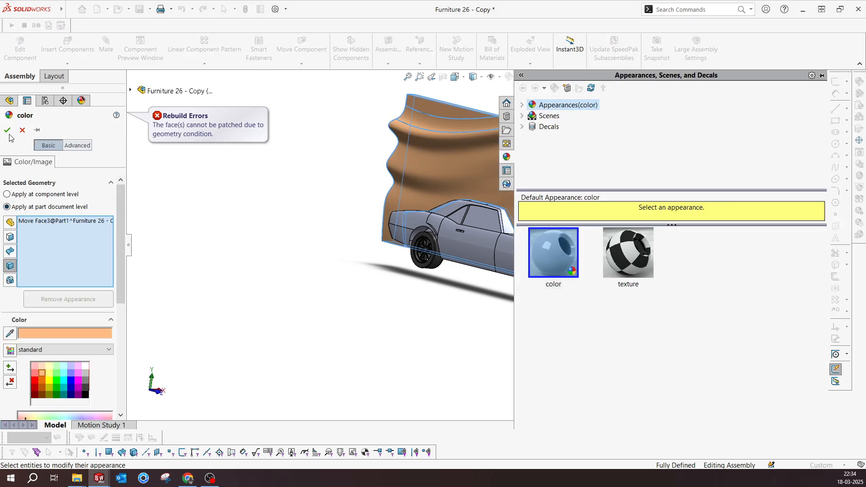
Start a sketch on the wall's flat back face and draw a narrow full-height corner rectangle near its side edge
middle_click_drag(620, 190, 521, 187)
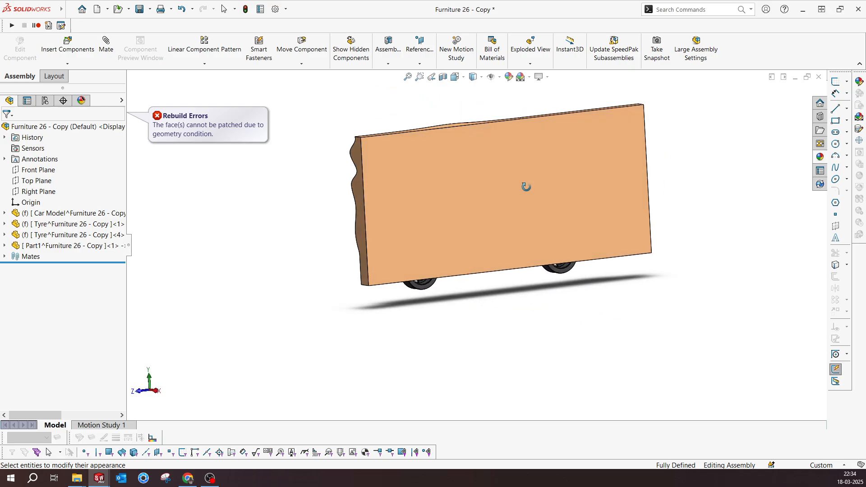
left_click(393, 188)
left_click(431, 165)
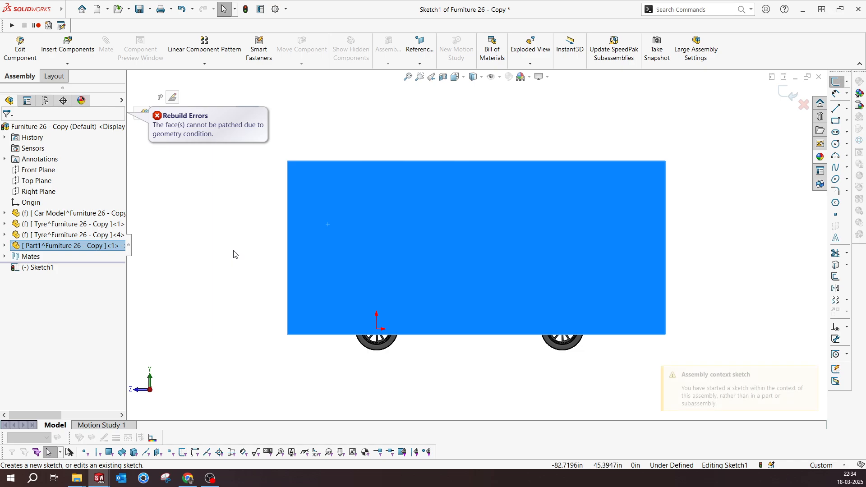
left_click(189, 341)
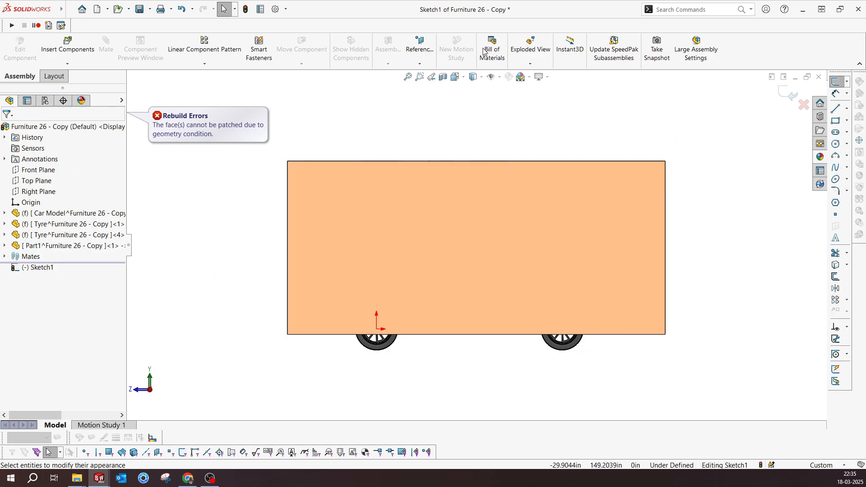
left_click(836, 120)
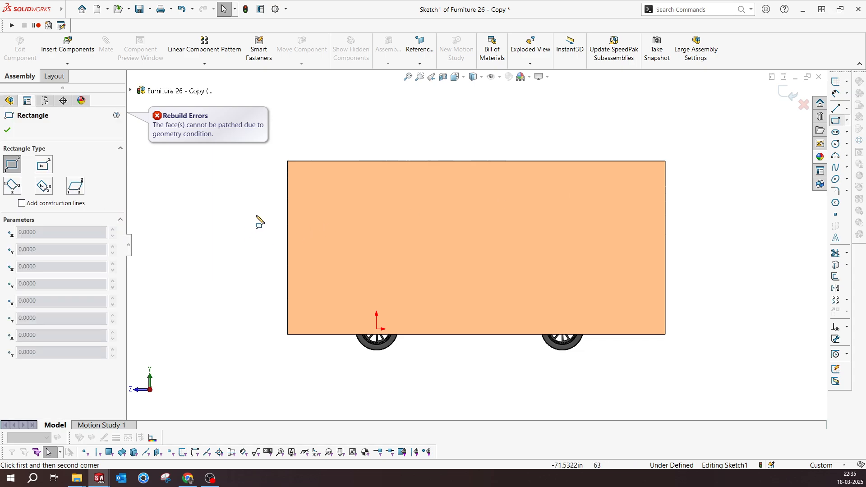
left_click(295, 162)
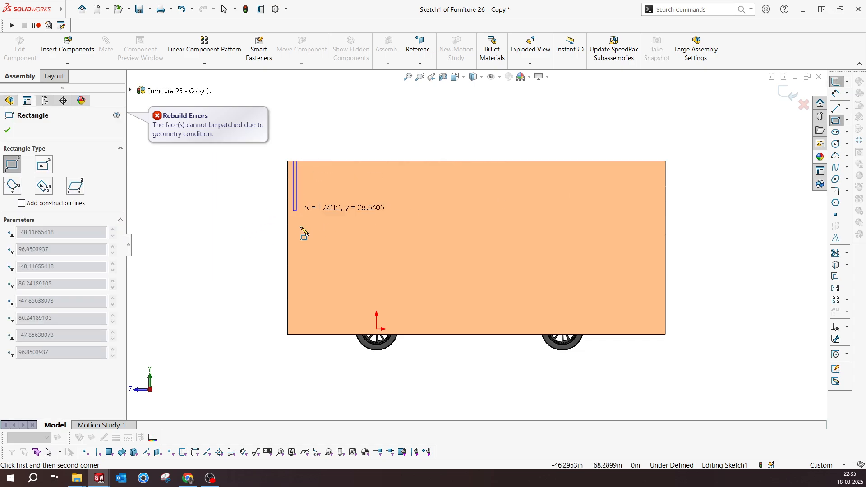
left_click(299, 335)
right_click(251, 216)
left_click(254, 218)
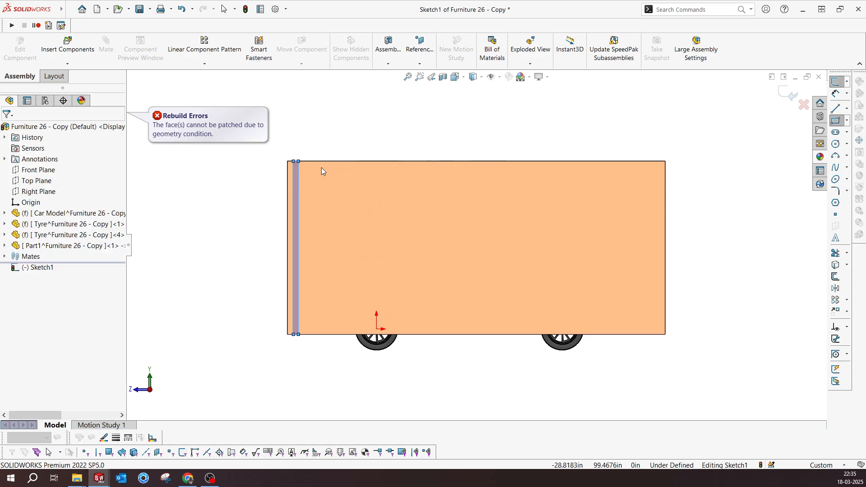
Dimension the narrow rectangle's distance from the wall's nearest side edge and set it to 1.5 in
scroll(289, 145, "down", 5)
right_click_drag(239, 195, 221, 143)
left_click(284, 198)
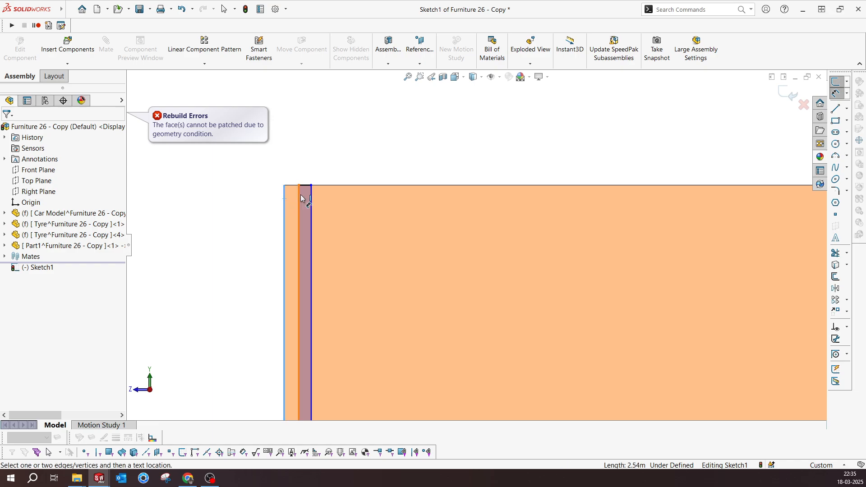
left_click(241, 159)
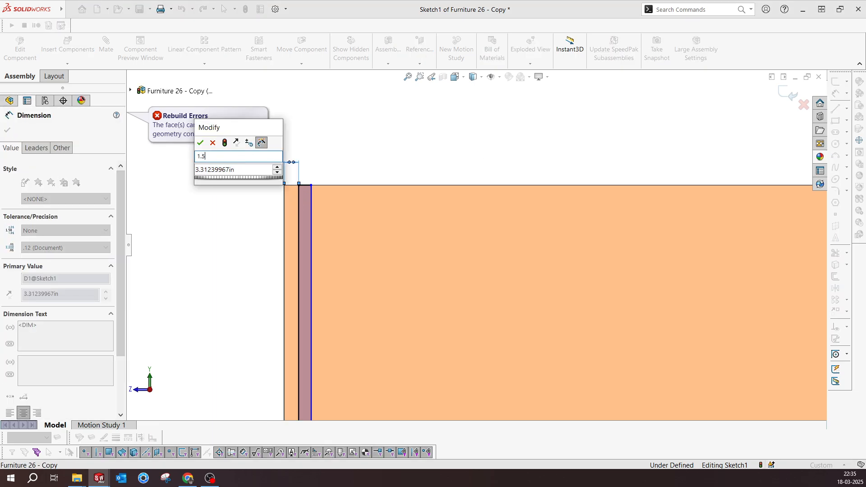
left_click(250, 170)
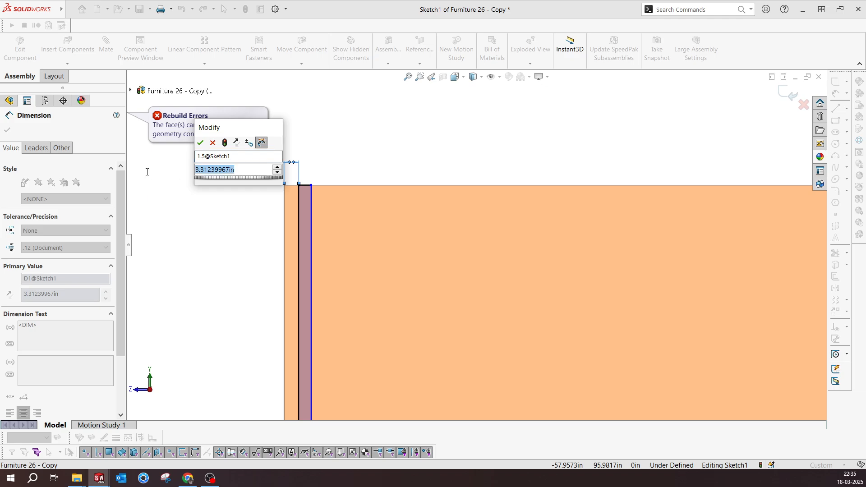
type("1.5")
key("Return")
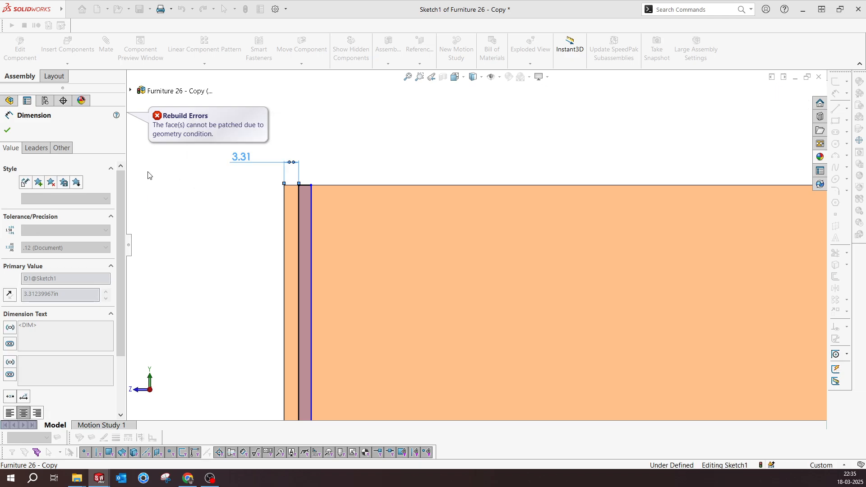
Dimension the narrow rectangle's width, set it to 1.5 in, and exit the sketch
left_click(300, 184)
left_click(356, 134)
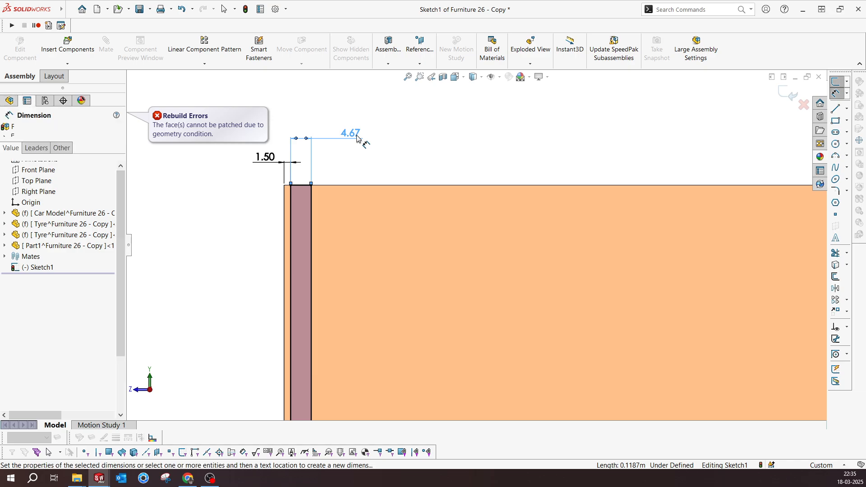
type("1.5")
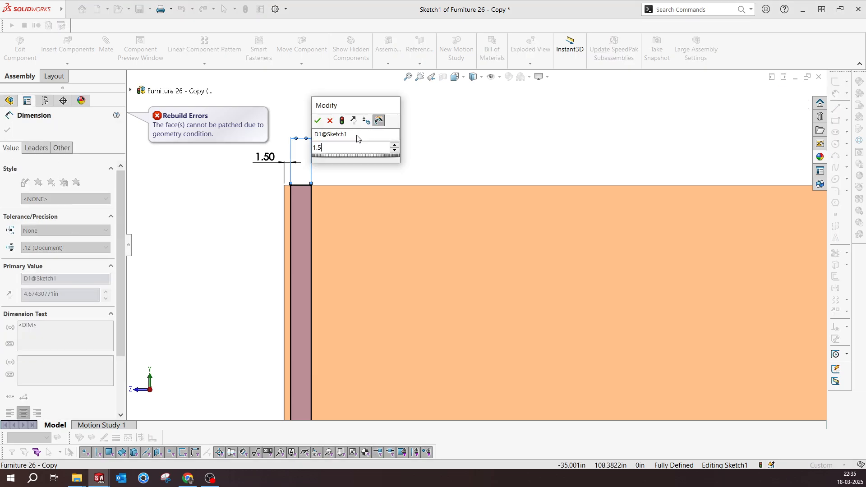
key("Return")
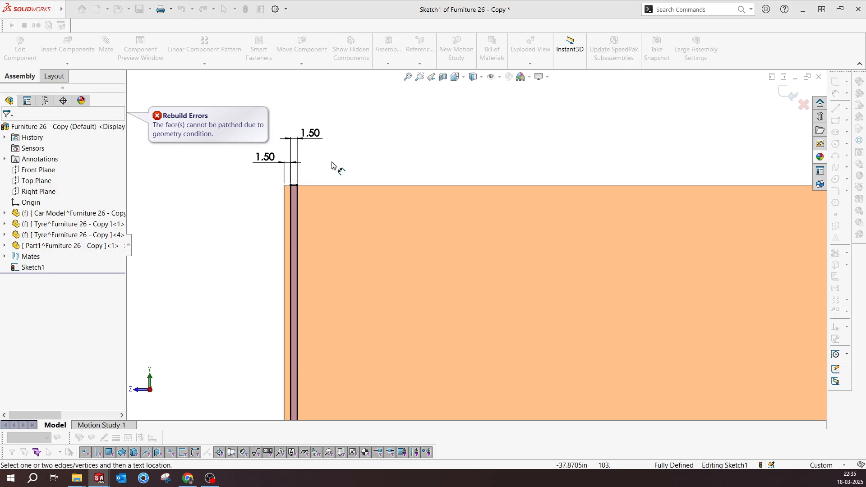
left_click(780, 89)
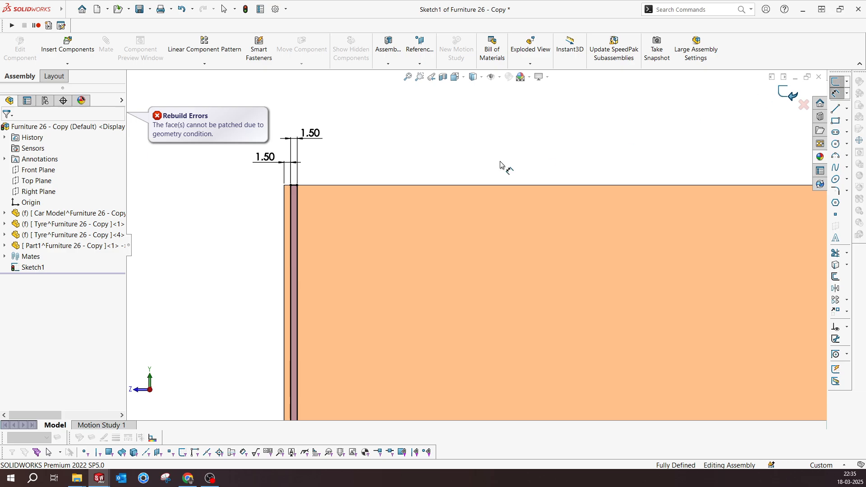
Reopen the rectangle's sketch and start a linear sketch pattern along the X-axis with the rectangle's four lines as entities
right_click(25, 270)
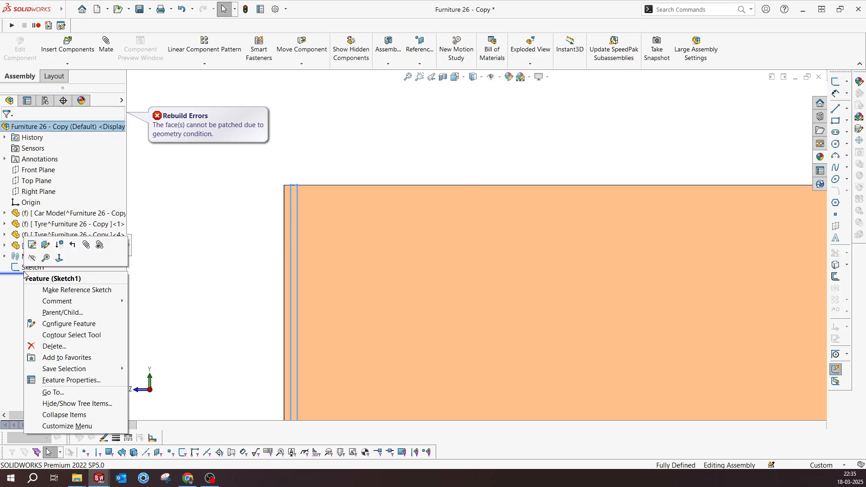
right_click(24, 268)
left_click(27, 242)
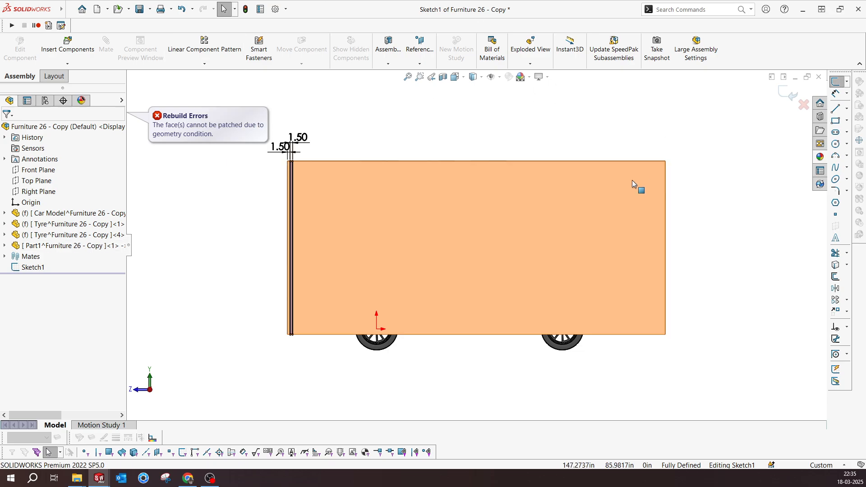
left_click(847, 302)
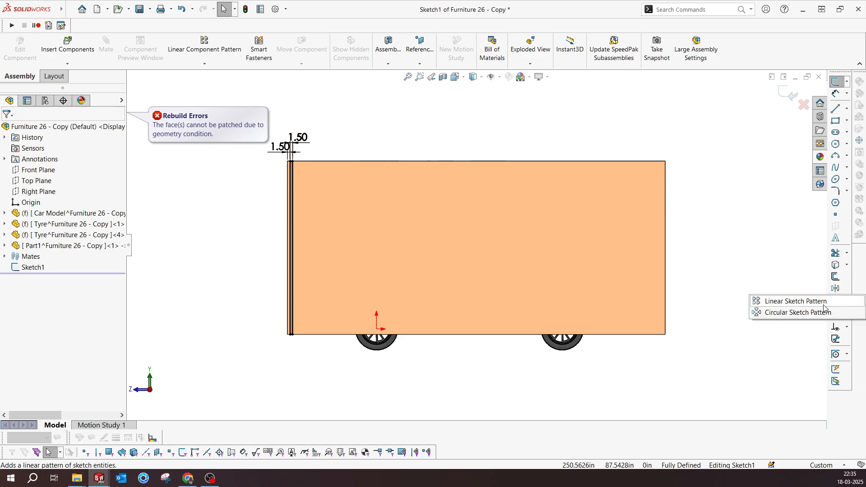
left_click(823, 303)
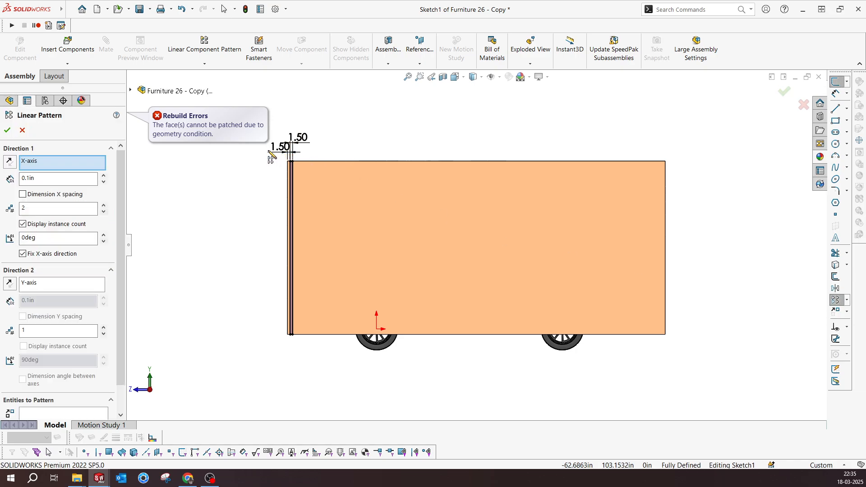
left_click(67, 414)
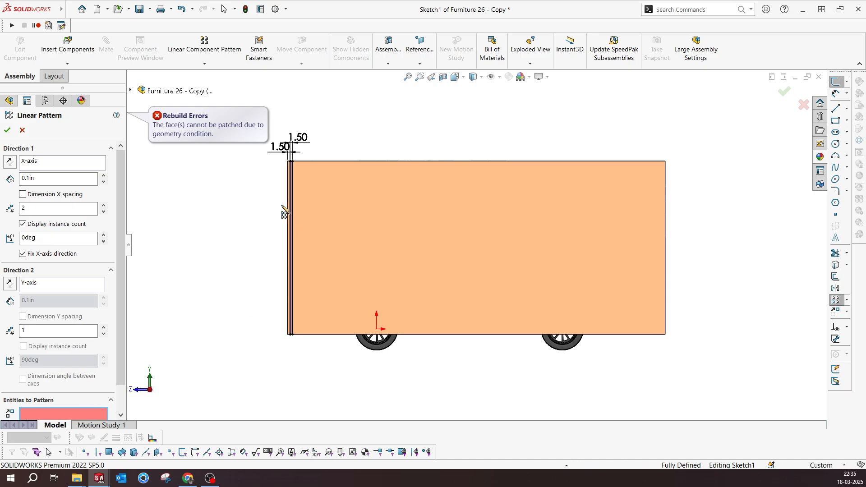
scroll(284, 211, "down", 5)
left_click(411, 164)
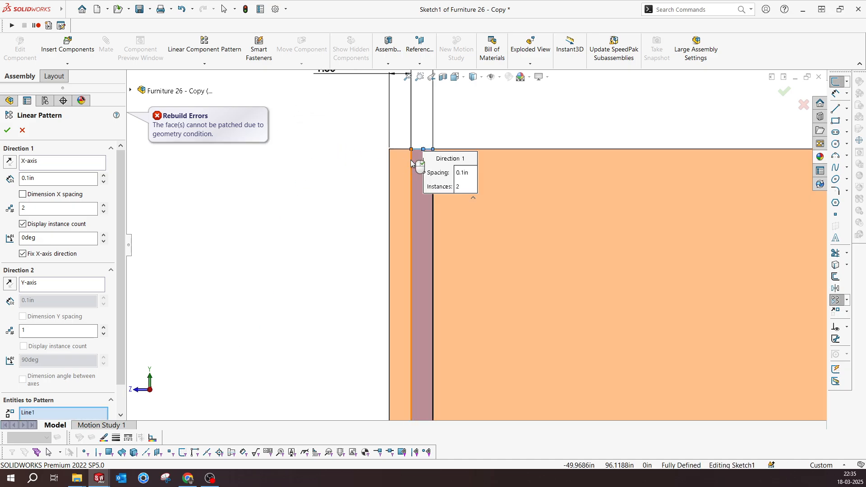
scroll(468, 244, "up", 4)
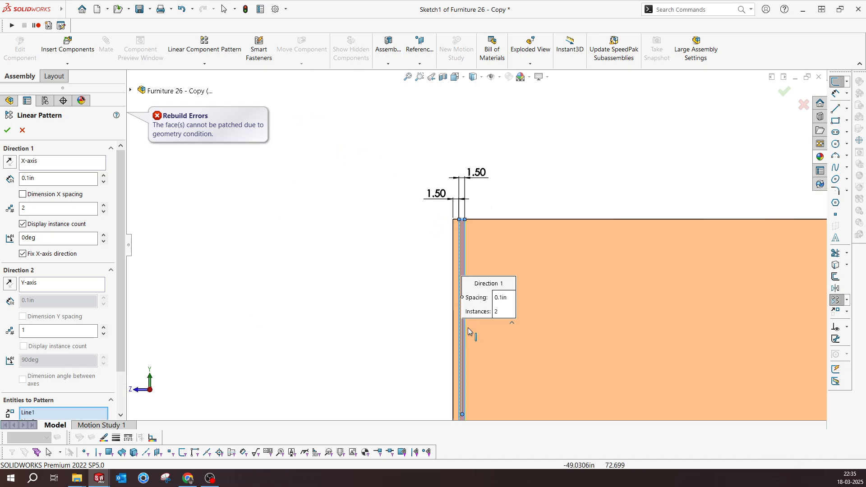
scroll(464, 354, "up", 3)
scroll(463, 357, "down", 5)
scroll(470, 355, "up", 7)
scroll(475, 271, "down", 3)
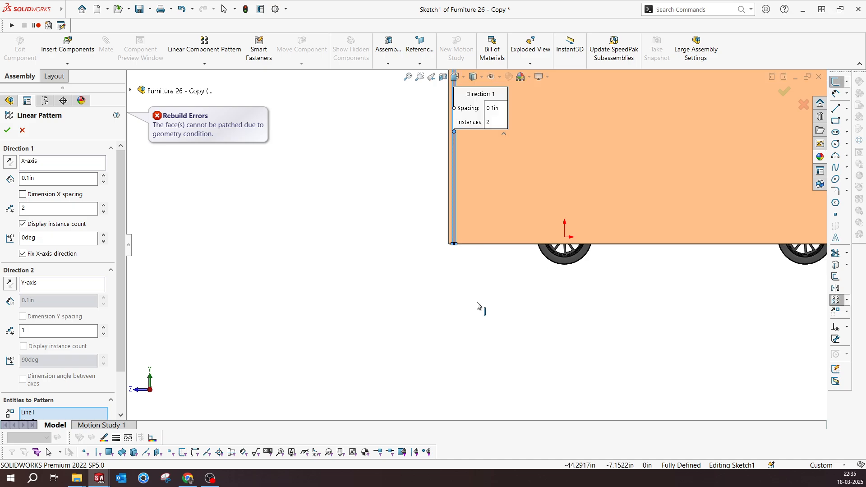
scroll(433, 277, "down", 4)
scroll(441, 282, "up", 6)
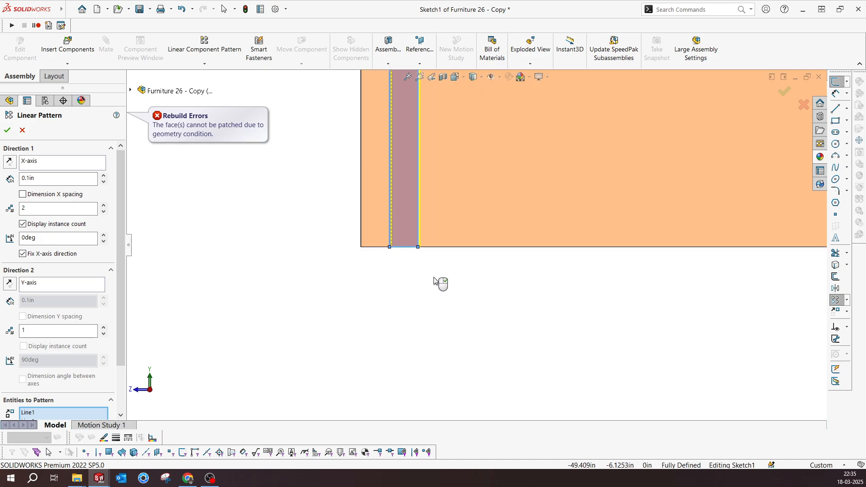
scroll(489, 131, "down", 2)
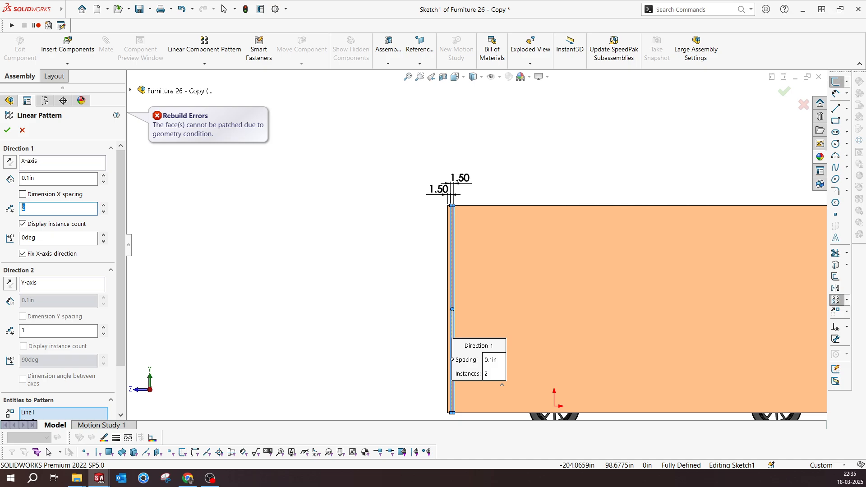
Set the sketch pattern to 100 instances with a spacing of 3 in along the X-axis
key("Return")
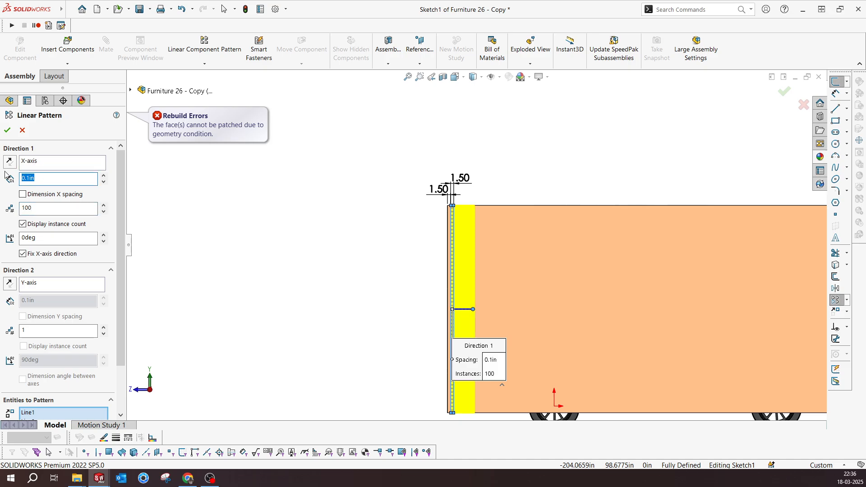
key("Return")
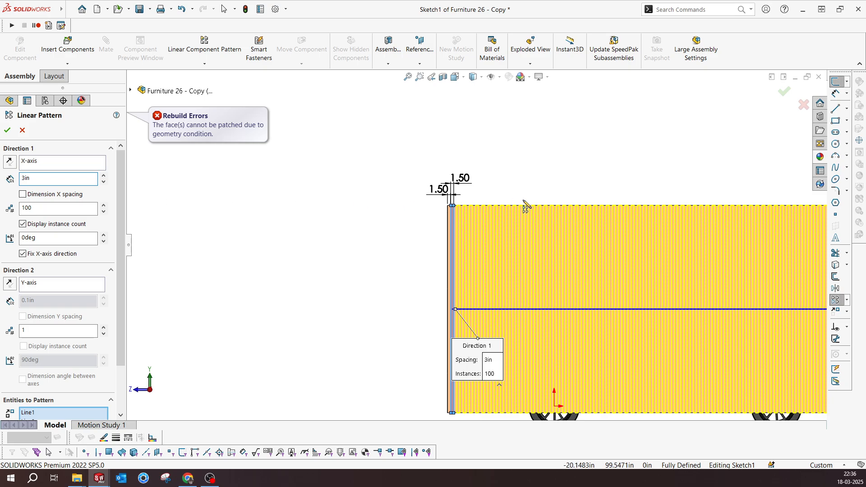
scroll(523, 200, "up", 7)
scroll(638, 259, "down", 6)
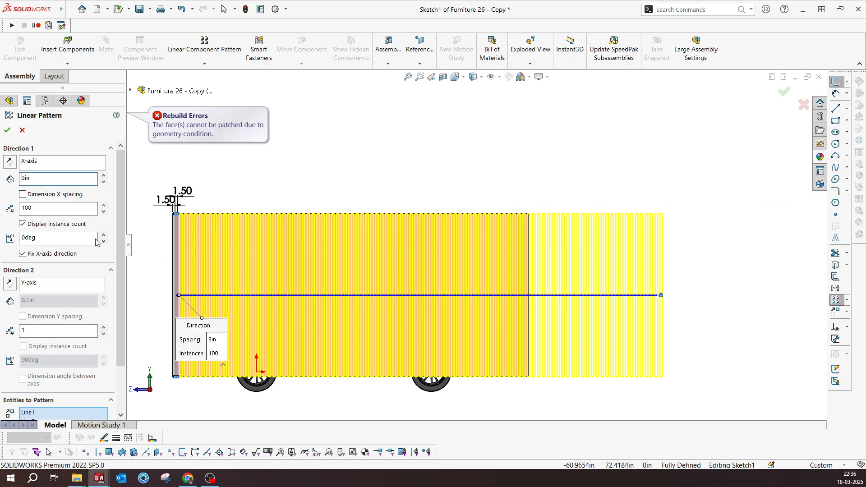
Reduce the pattern to 74 instances to match the wall's length and accept the linear sketch pattern
left_click(103, 213)
left_click(103, 212)
left_click(103, 212)
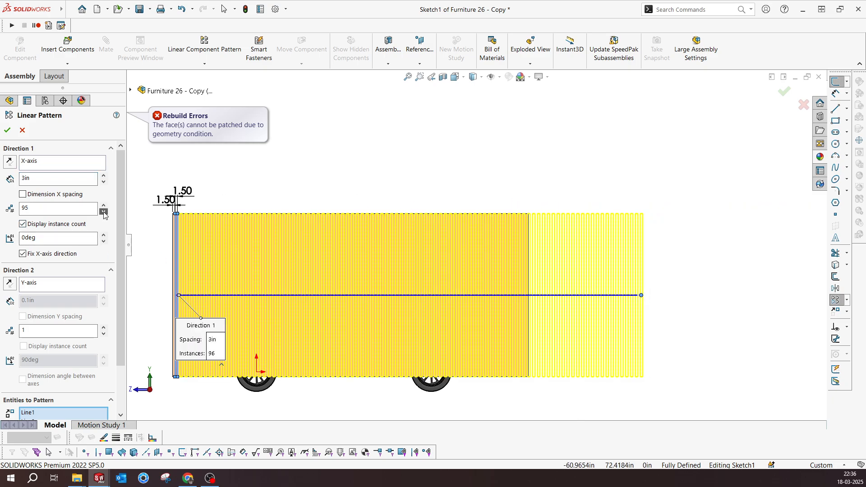
left_click(104, 212)
left_click_drag(103, 212, 100, 213)
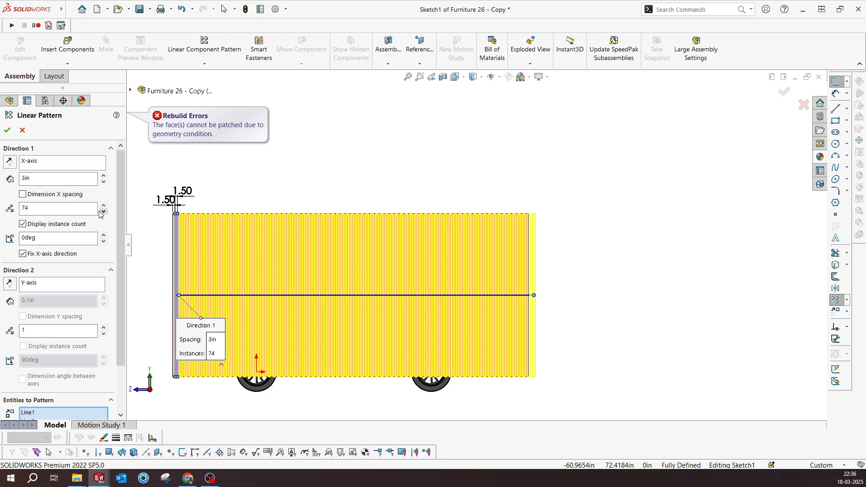
left_click_drag(123, 251, 126, 301)
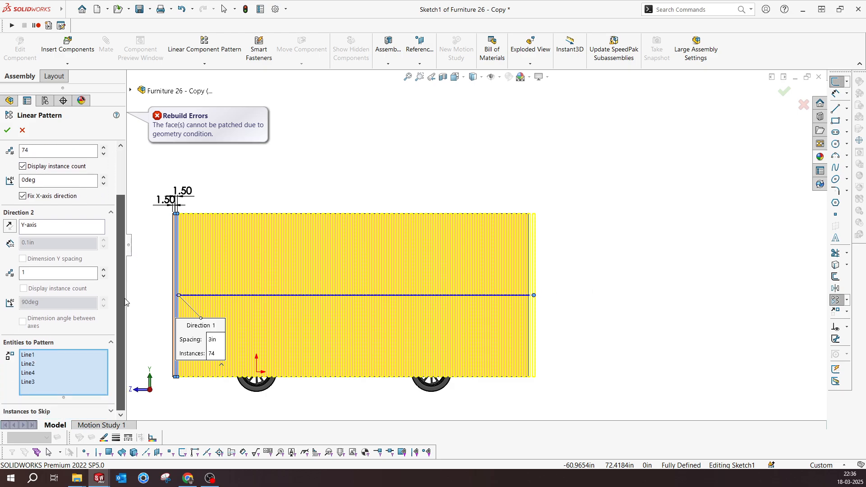
left_click(8, 130)
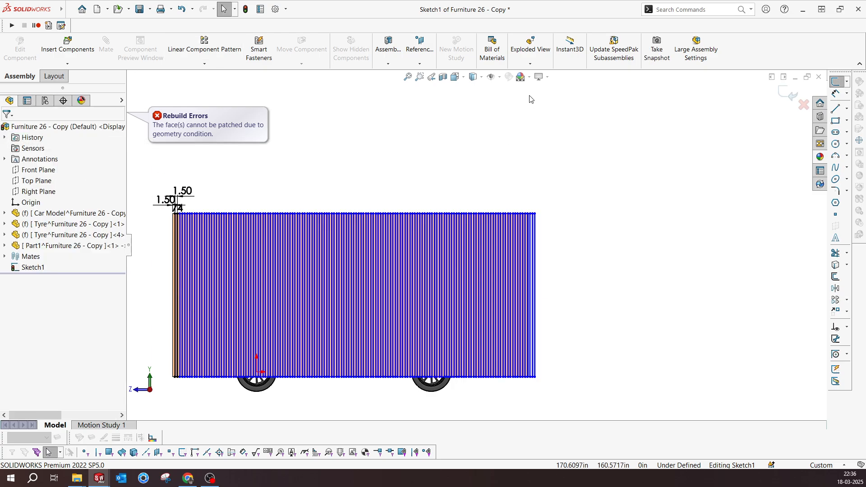
Extrude-cut the patterned rectangles Through All - Both, with automatic scope off and only the Car Model and Part1 components affected
left_click(388, 50)
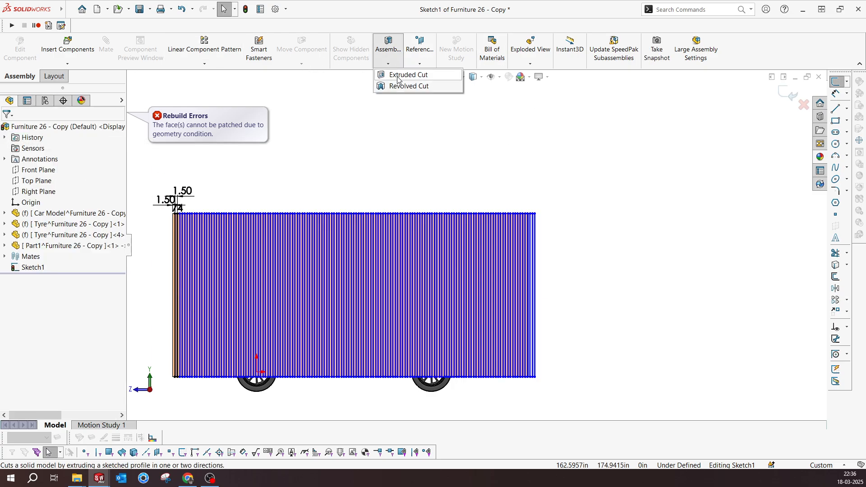
left_click(395, 72)
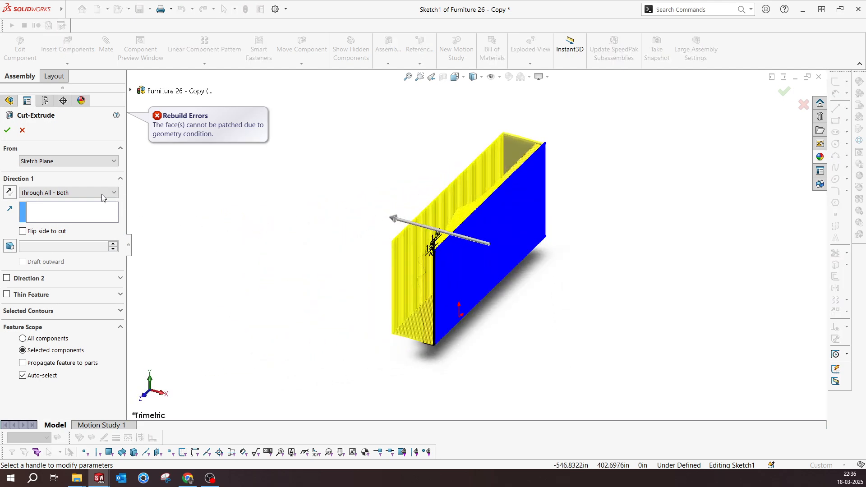
left_click(22, 375)
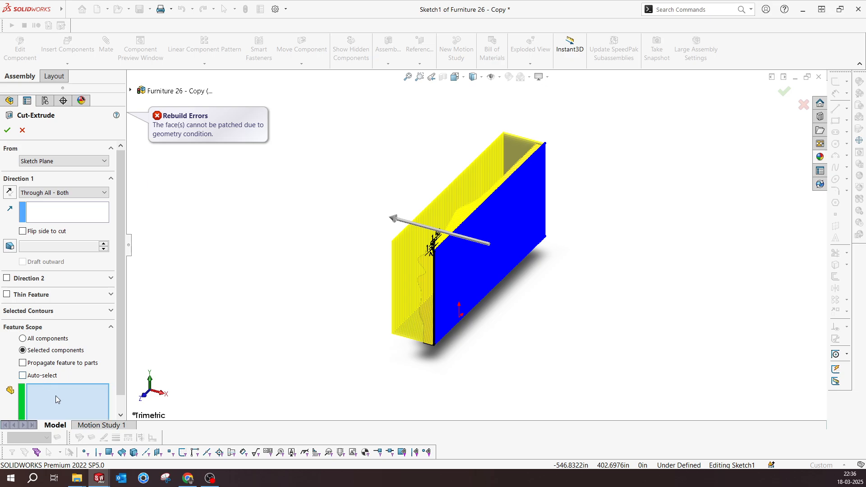
middle_click_drag(538, 346, 579, 323)
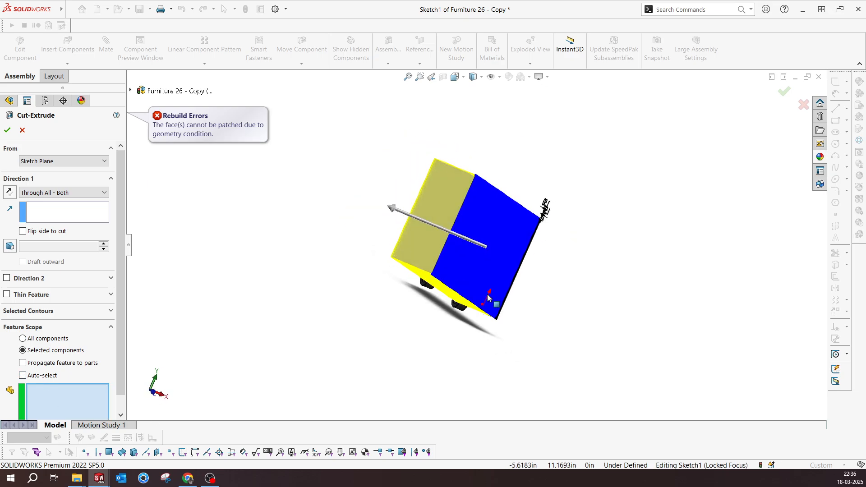
left_click(450, 273)
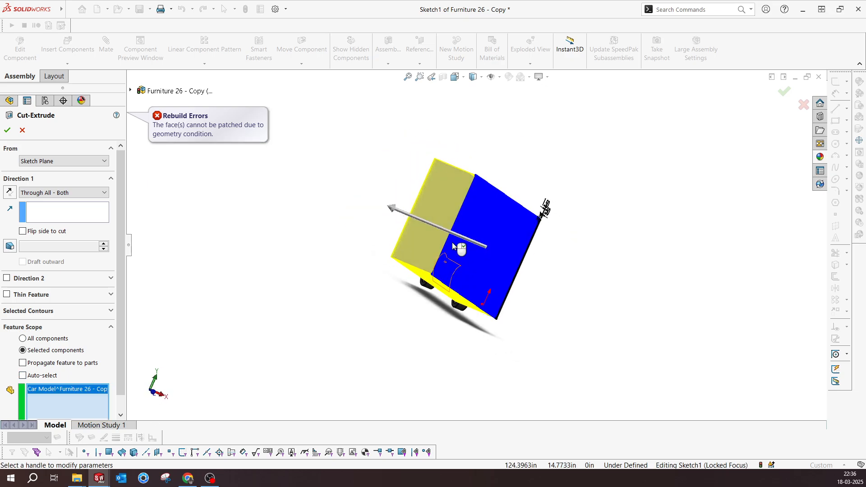
left_click(130, 91)
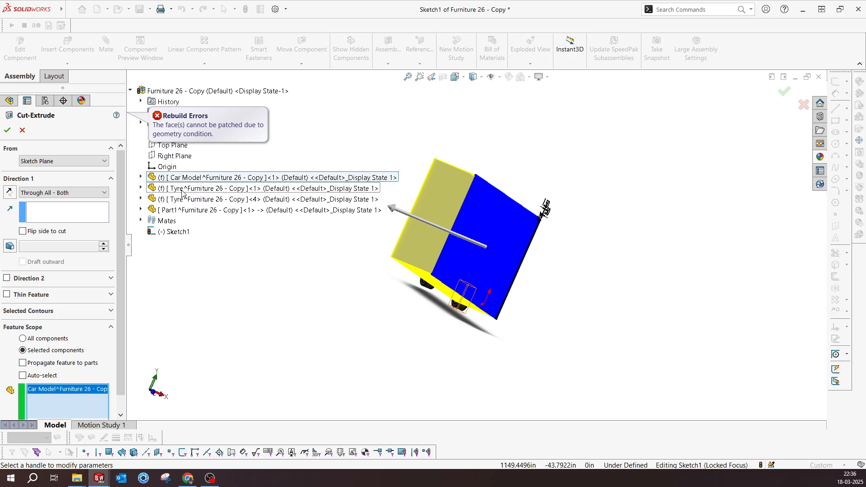
left_click(183, 210)
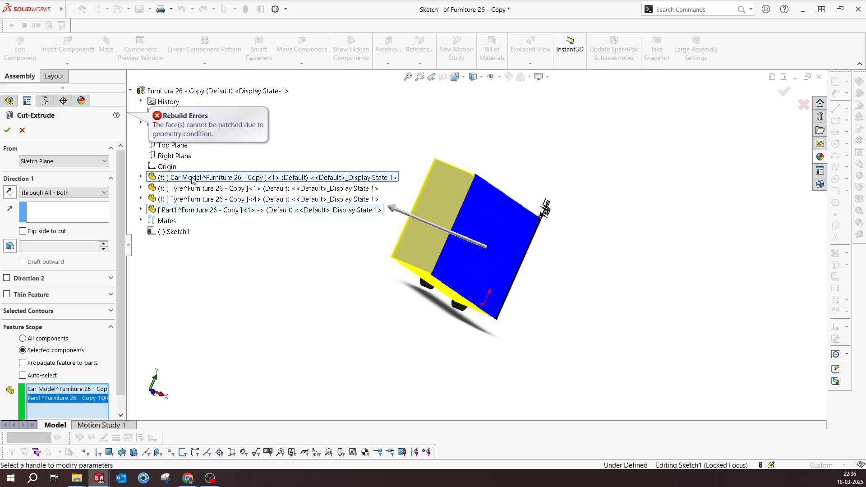
left_click(7, 130)
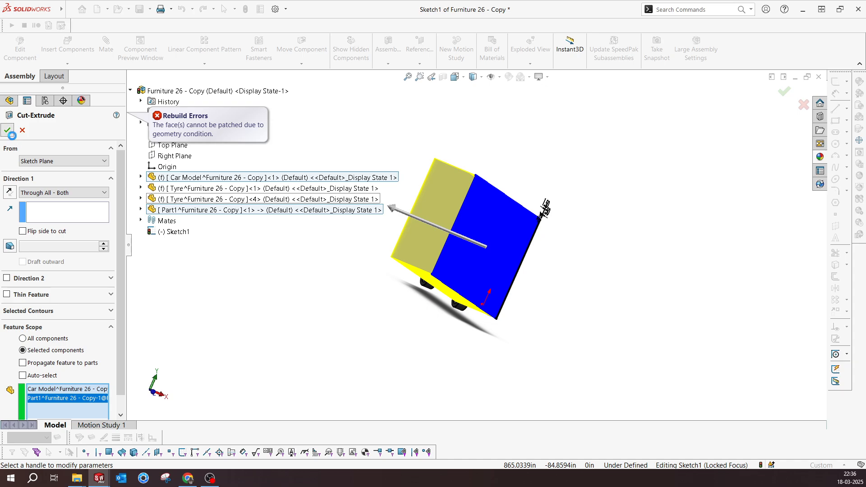
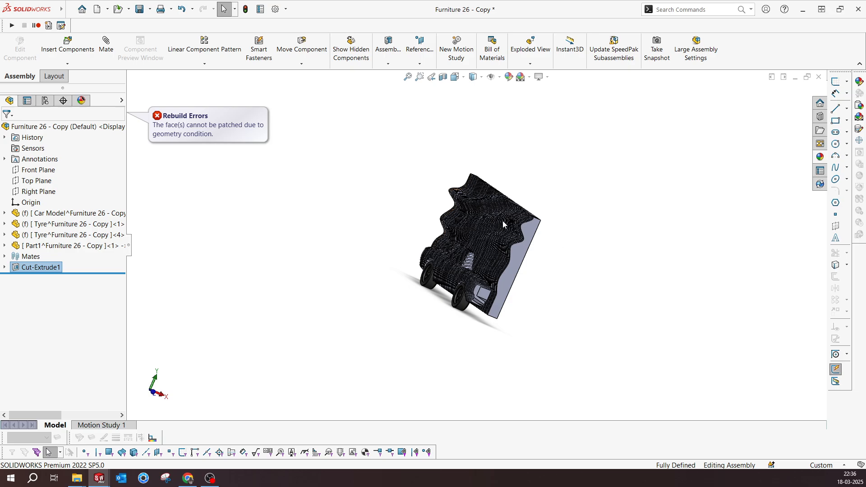
Examine the cut slats of the wall and car body from the back, the front and the underside
scroll(502, 220, "down", 6)
mouse_move(497, 213)
middle_mouse_down()
mouse_move(543, 265)
mouse_move(523, 271)
mouse_move(444, 195)
mouse_move(524, 141)
middle_mouse_up()
scroll(518, 139, "up", 5)
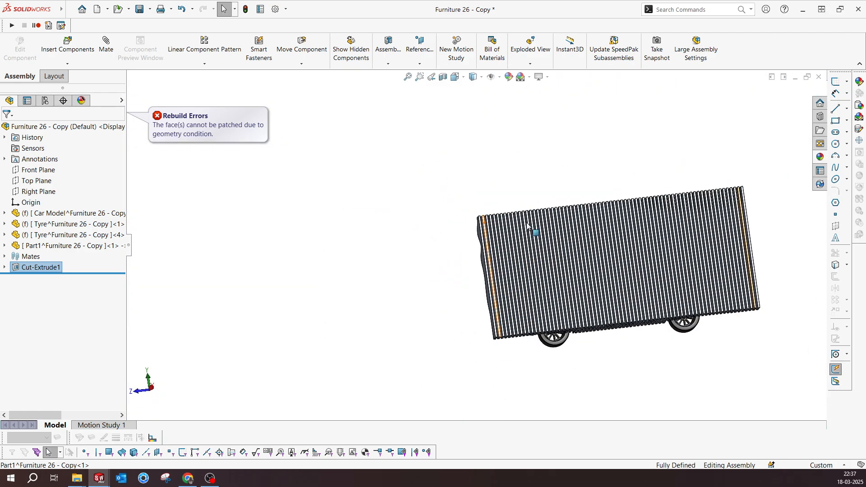
scroll(609, 210, "down", 2)
scroll(612, 230, "up", 1)
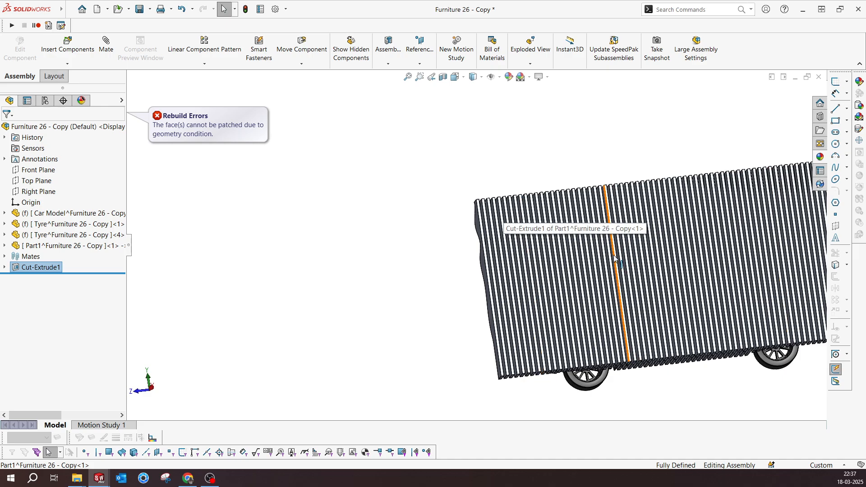
middle_click_drag(614, 258, 480, 347)
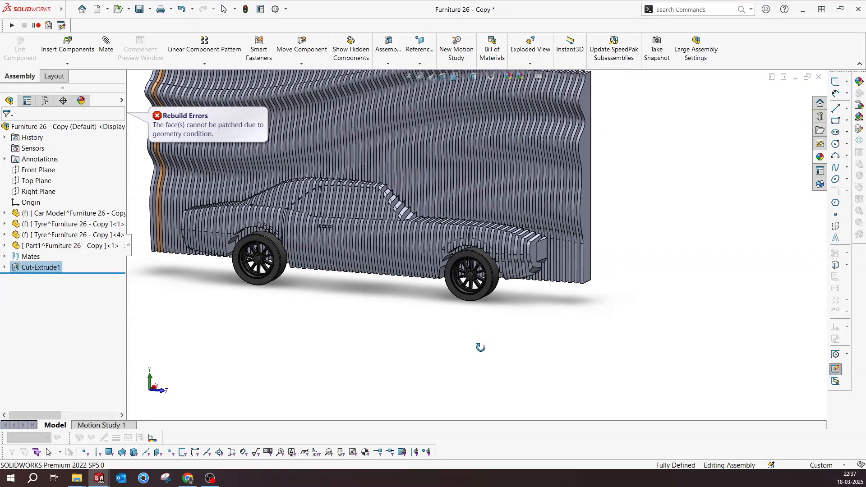
scroll(405, 220, "up", 3)
scroll(404, 217, "down", 4)
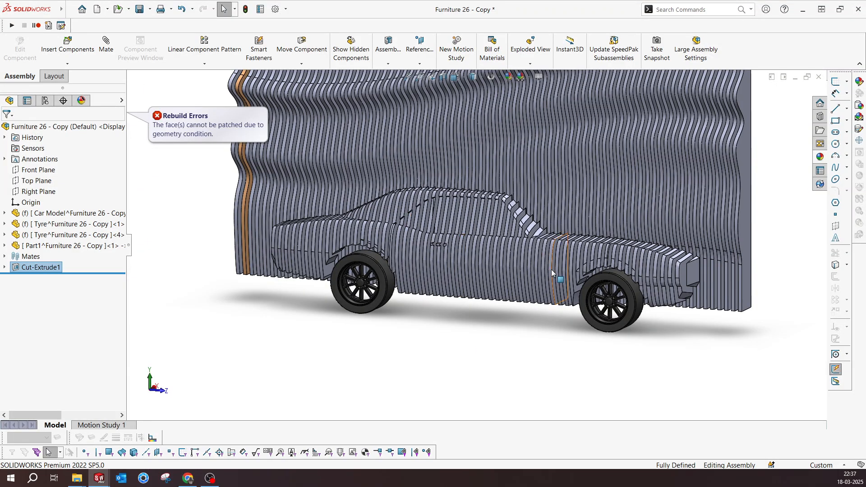
middle_click_drag(551, 269, 578, 143)
scroll(525, 325, "down", 3)
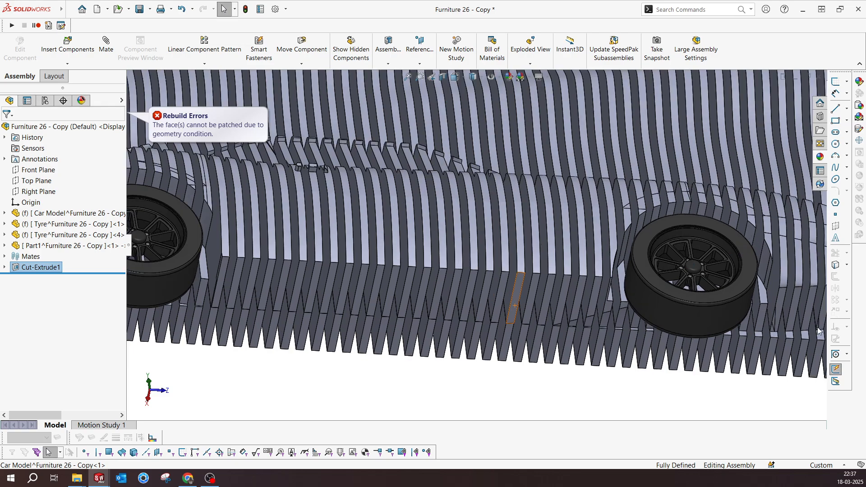
Isolate the Car Model and Part1 wall components and examine the slats along their underside where the two bodies meet
left_click(476, 233)
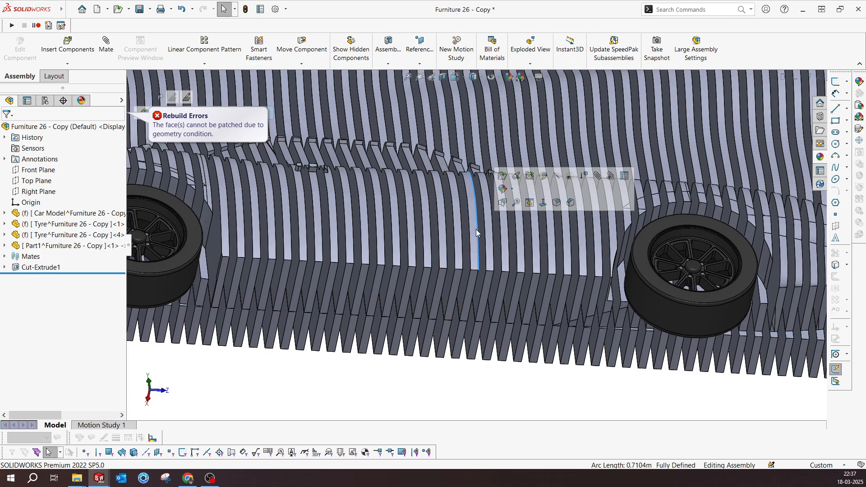
left_click(461, 338, "ctrl")
right_click(461, 336)
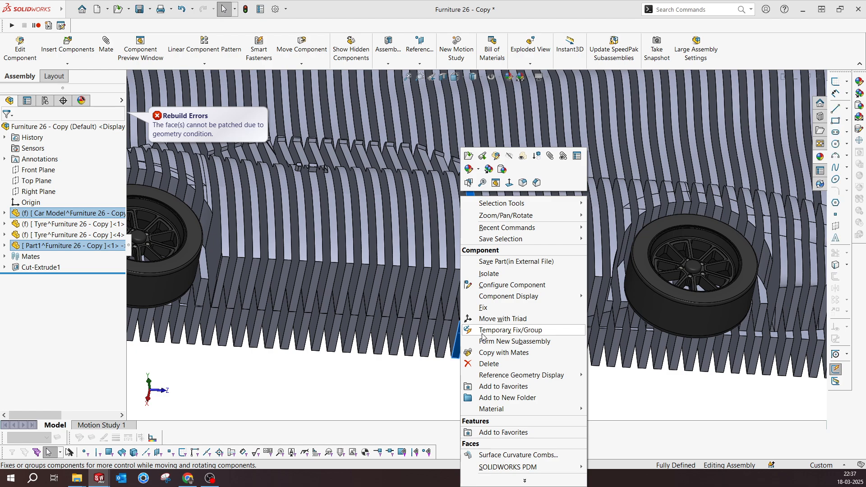
left_click(492, 274)
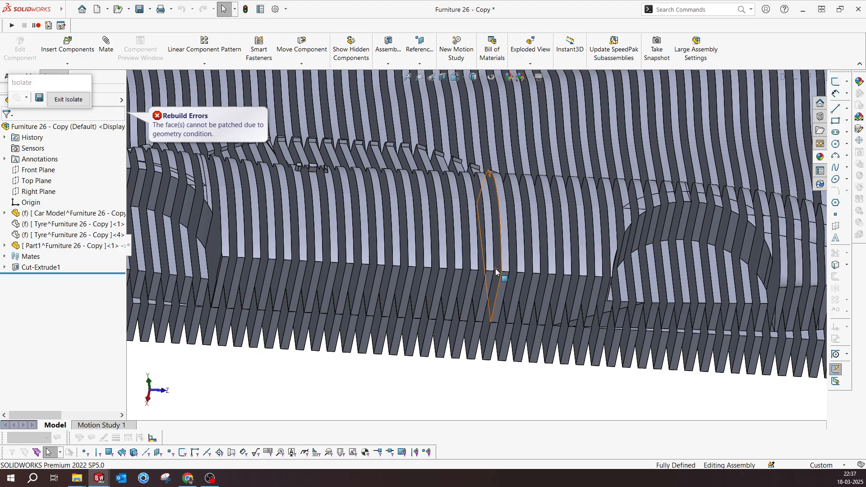
scroll(495, 271, "up", 3)
scroll(484, 264, "down", 5)
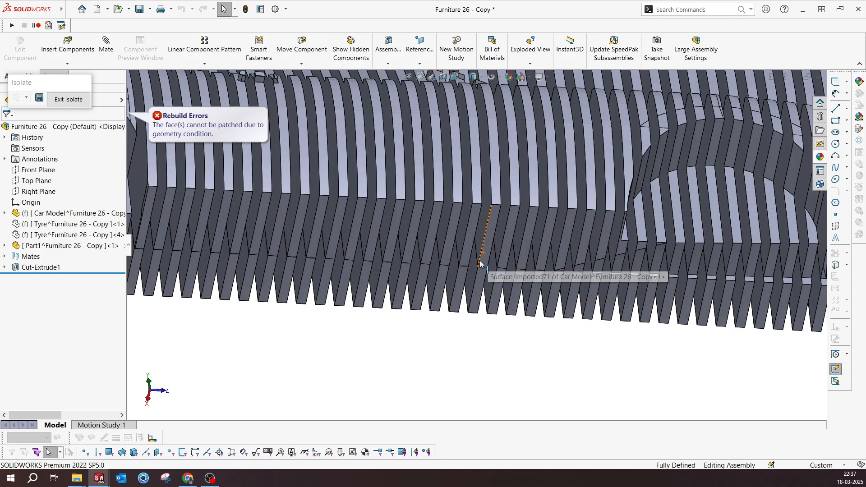
middle_click_drag(479, 261, 481, 244)
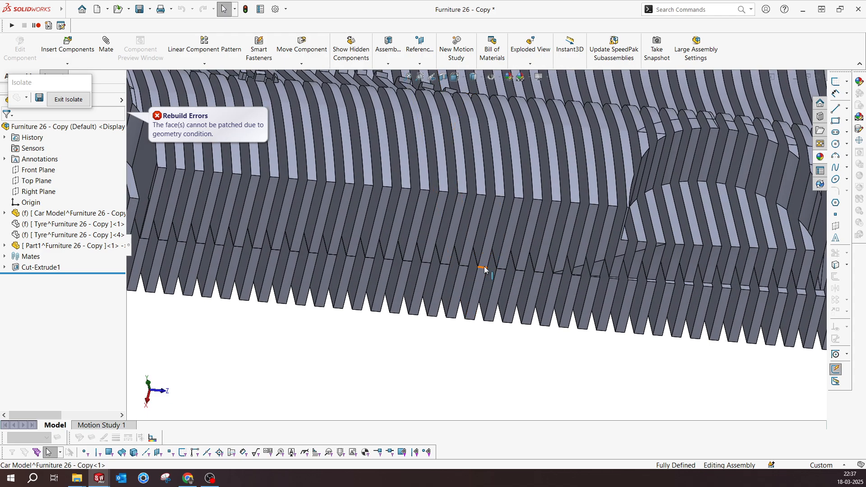
scroll(484, 269, "up", 10)
middle_click_drag(484, 269, 452, 293)
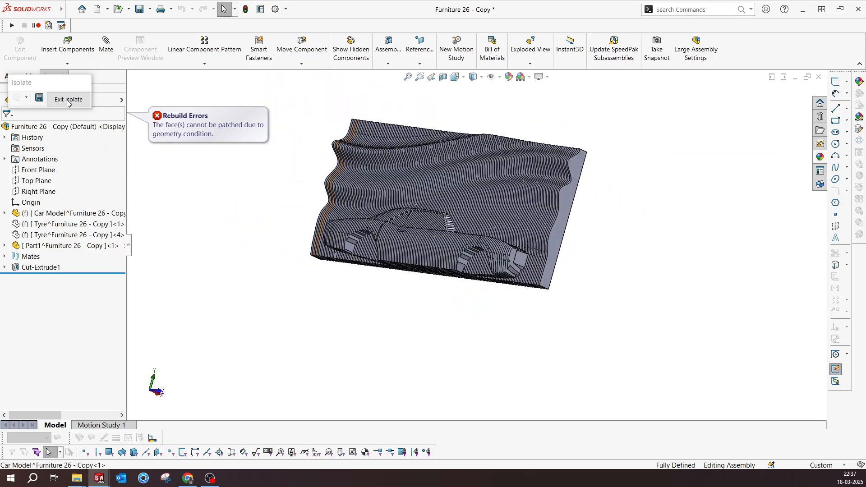
Exit the isolated display to show the tyres again and review the whole slatted wall and car from the front
left_click(67, 99)
middle_click_drag(588, 223, 591, 244)
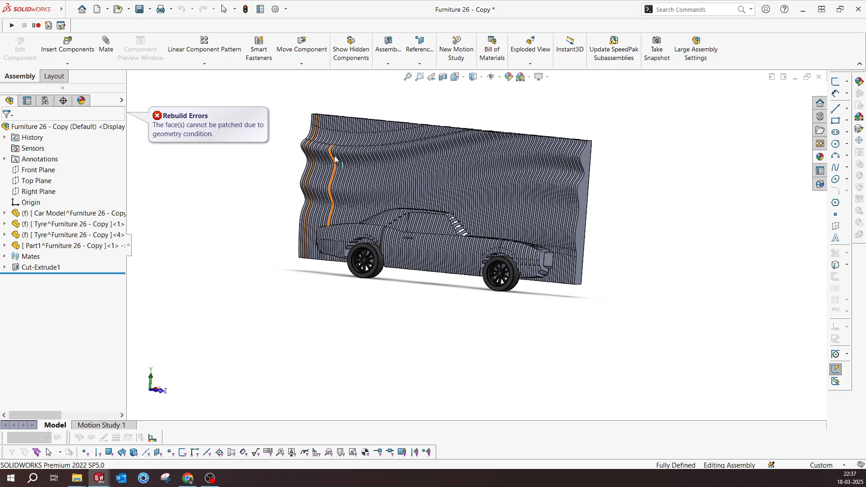
scroll(334, 158, "down", 3)
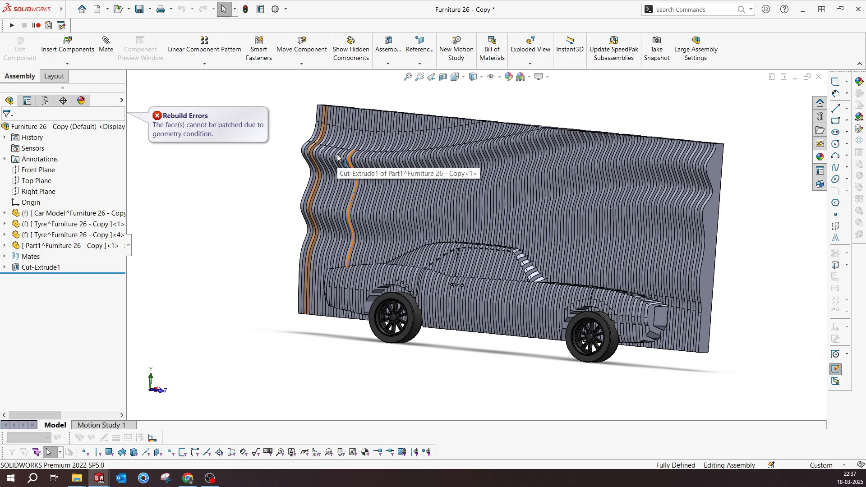